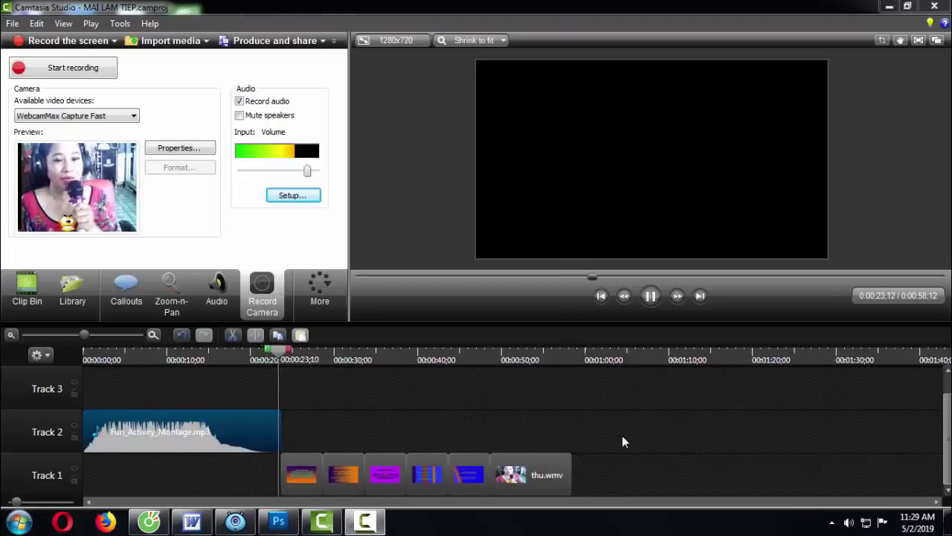
Pause the project playback and move the playhead to the second slide on Track 1
left_click(653, 297)
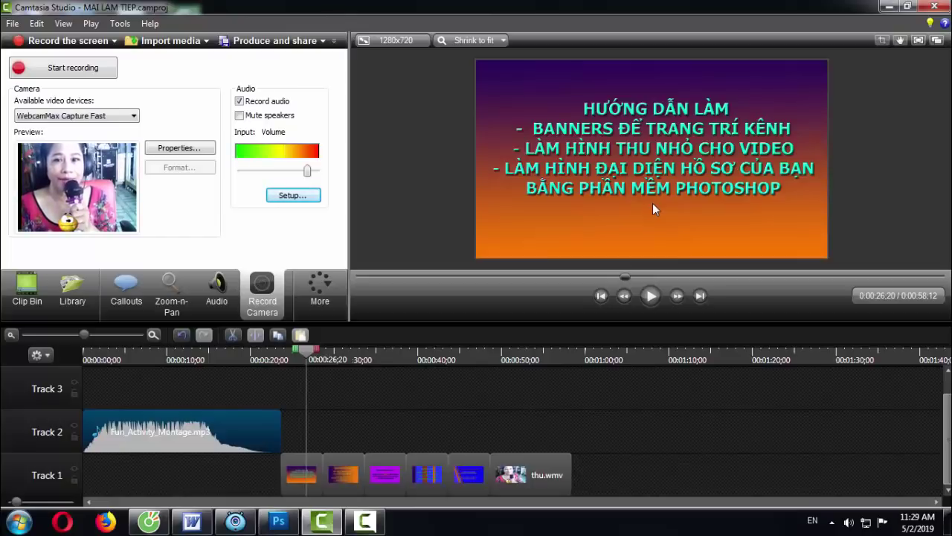
left_click(347, 357)
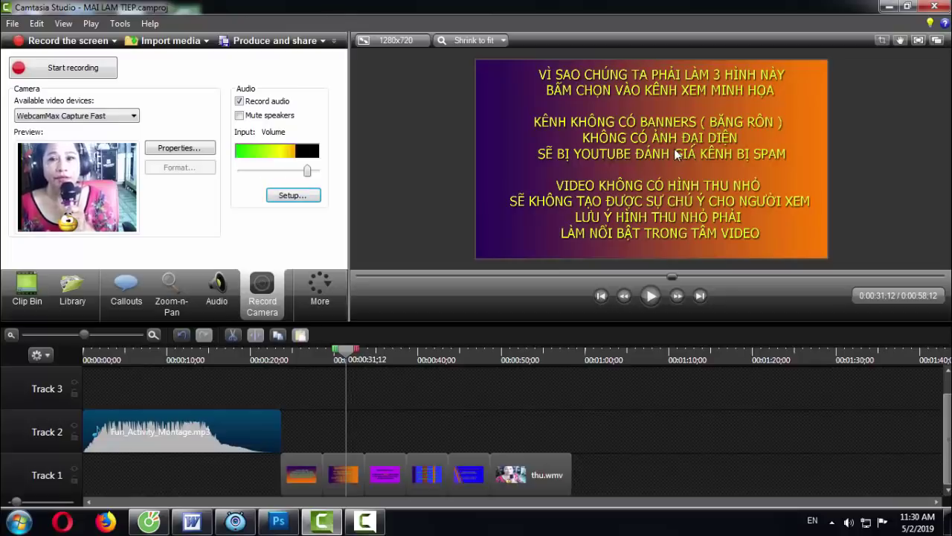
Switch to the Cốc Cốc browser to view the YouTube channel's banner and profile picture, dismissing the color scheme prompt, then return to Camtasia
left_click(143, 527)
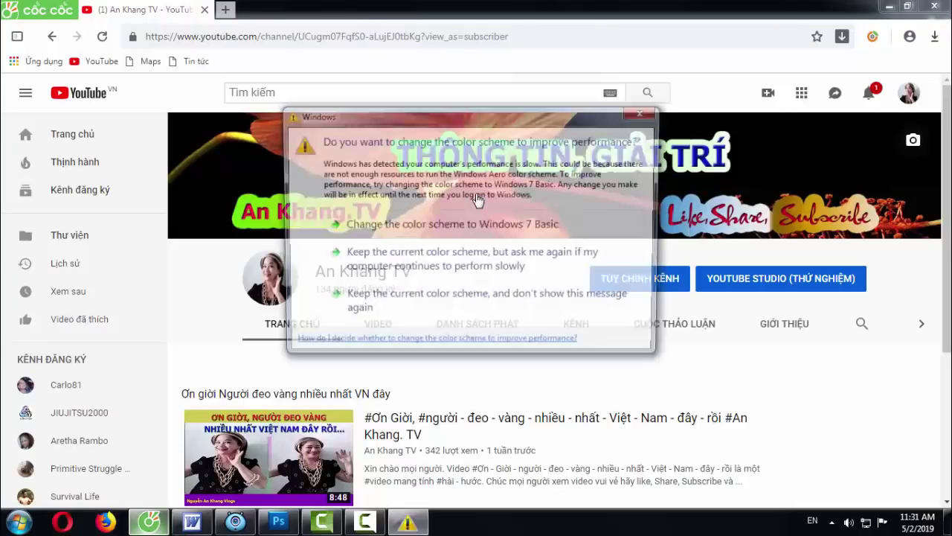
left_click(644, 114)
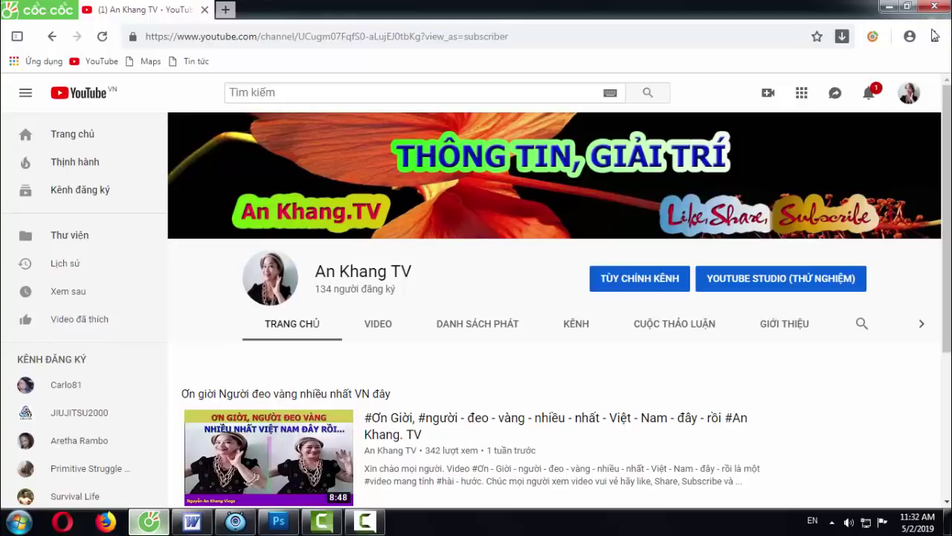
left_click(888, 7)
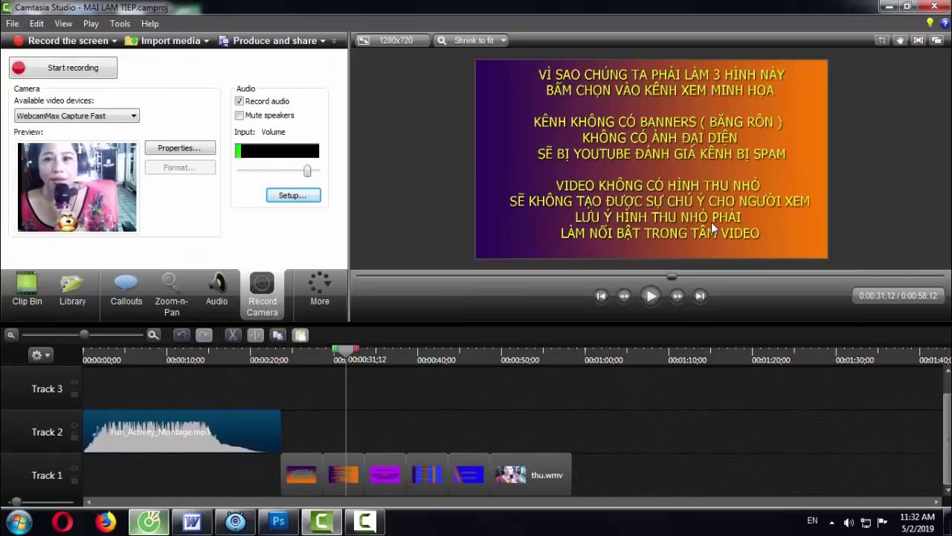
Step the timeline through the third, fourth and fifth slides on Track 1 to read them
left_click_drag(350, 354, 396, 361)
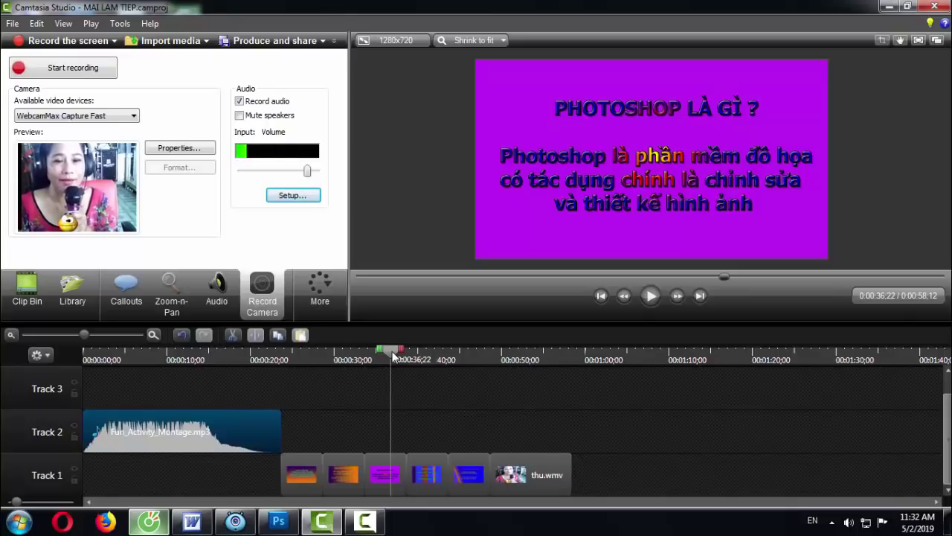
left_click_drag(394, 357, 429, 362)
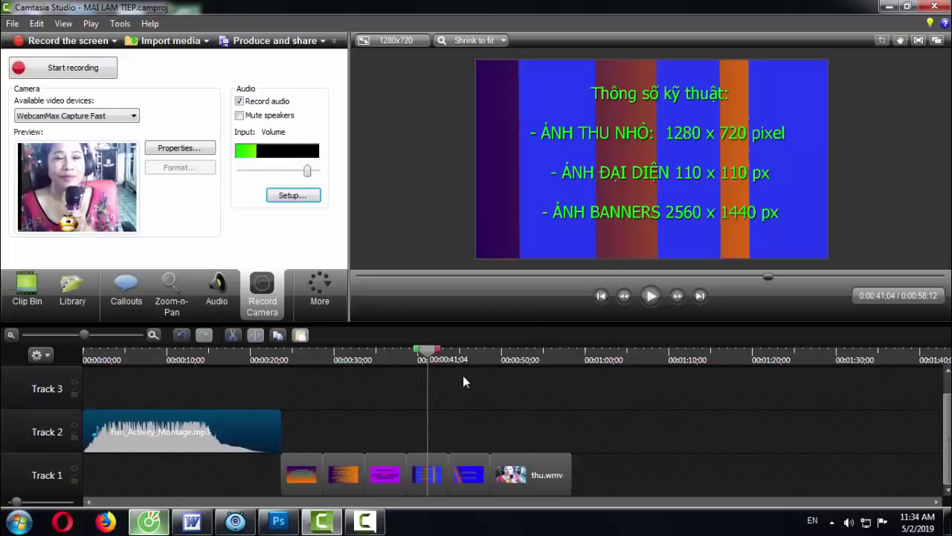
left_click_drag(428, 355, 470, 372)
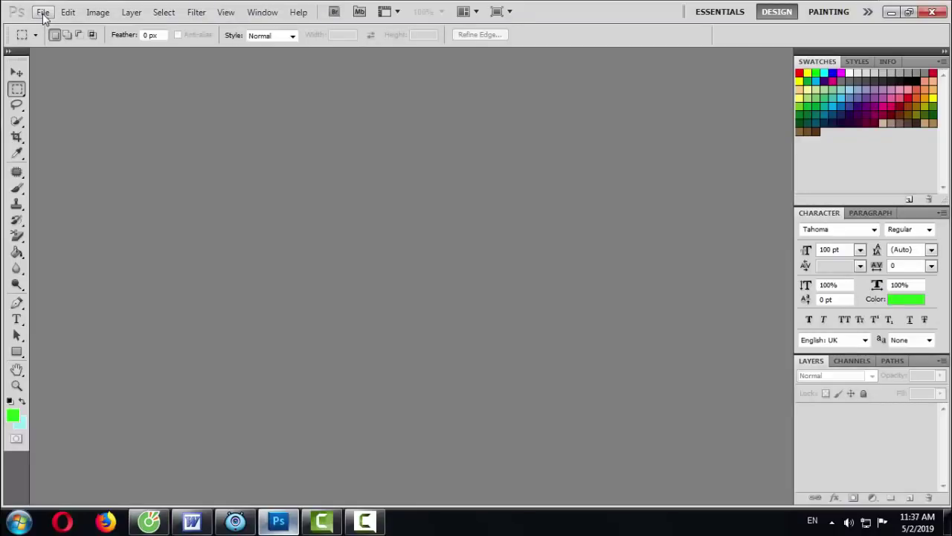
Start a new Photoshop document, leaving its settings open
left_click(43, 14)
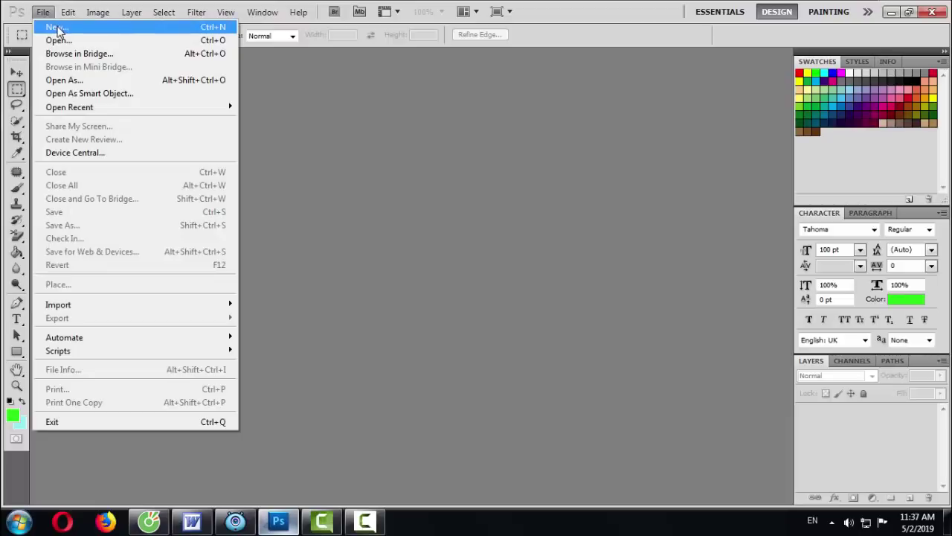
left_click(56, 28)
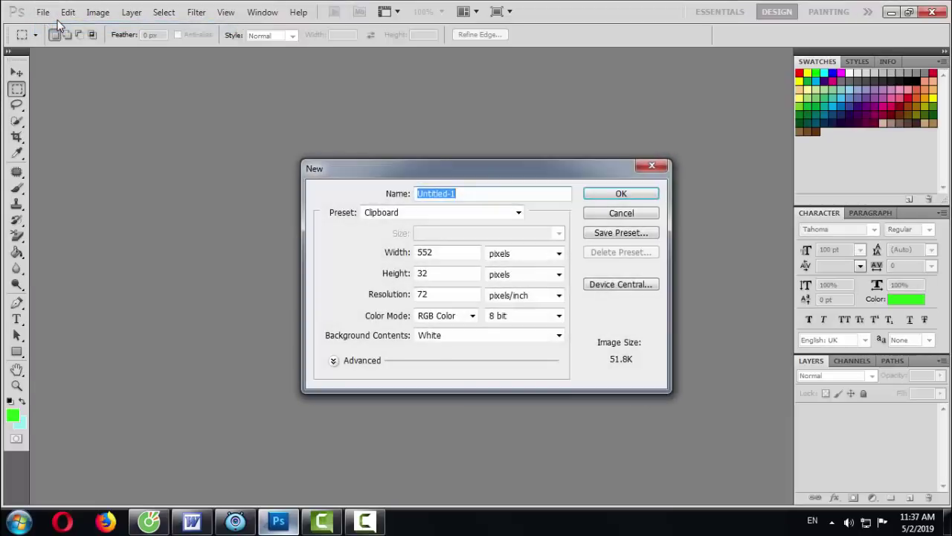
left_click_drag(496, 173, 475, 162)
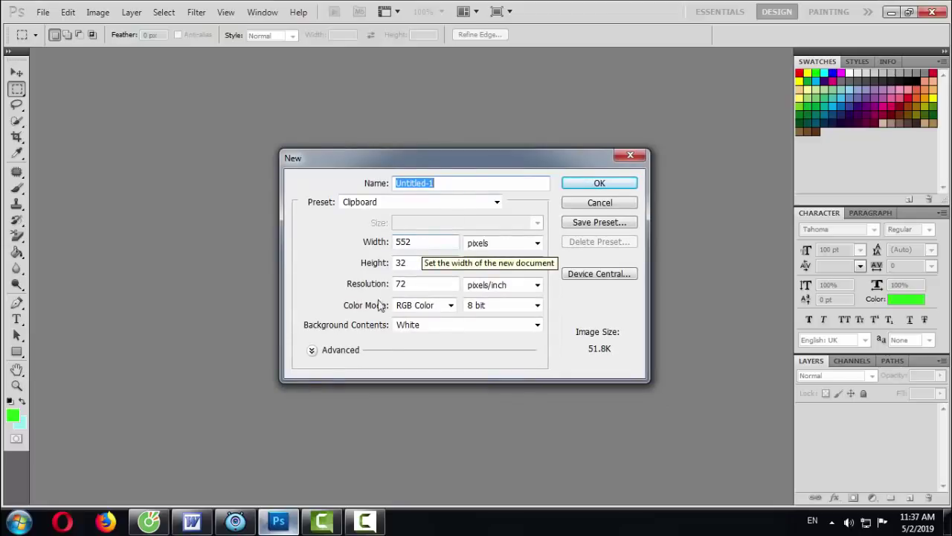
Switch to Word and consult the banner dimensions in TRANG WEB MIEN PHI.doc
left_click(192, 523)
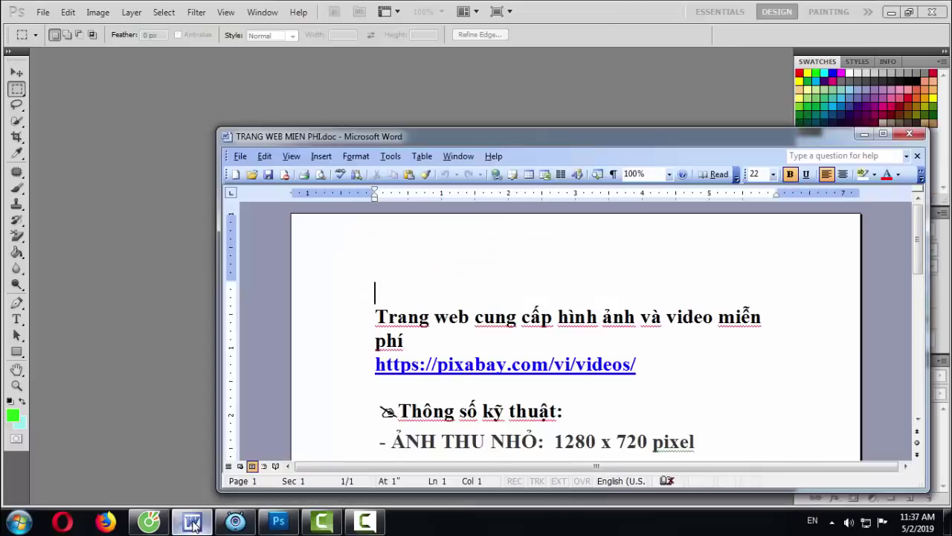
left_click(883, 133)
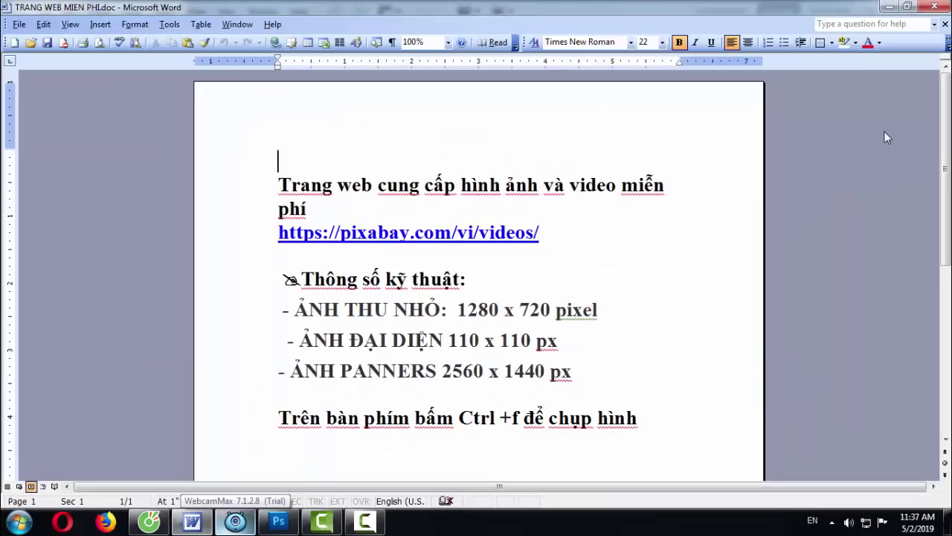
scroll(946, 119, "down", 1)
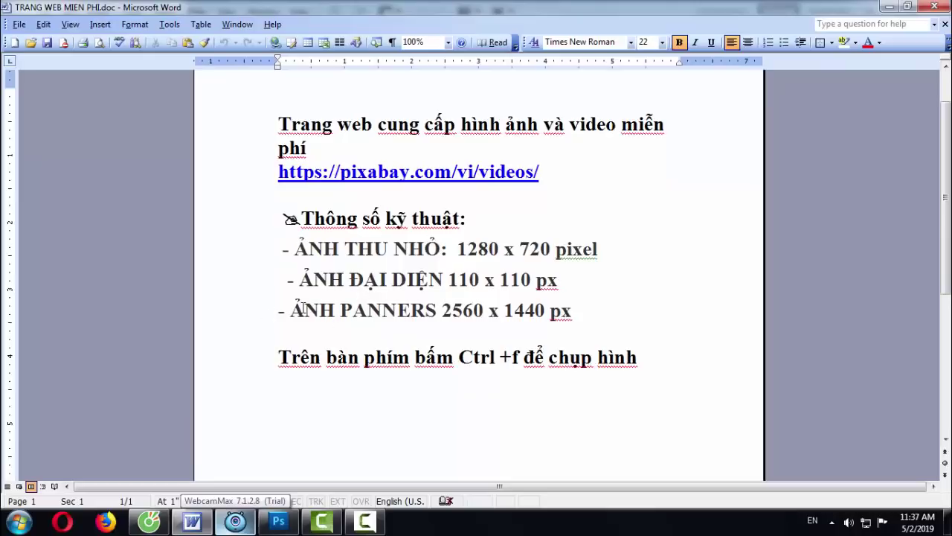
left_click_drag(290, 309, 584, 311)
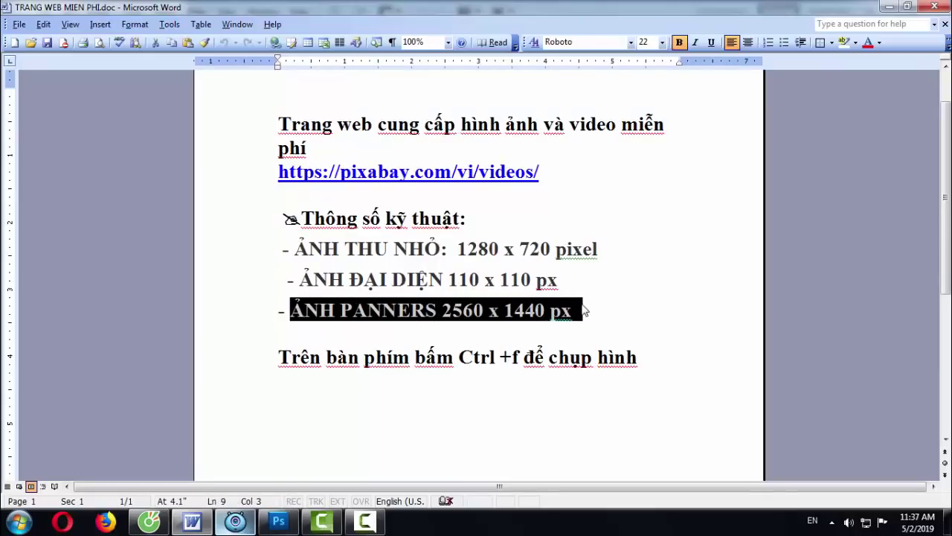
left_click(565, 312)
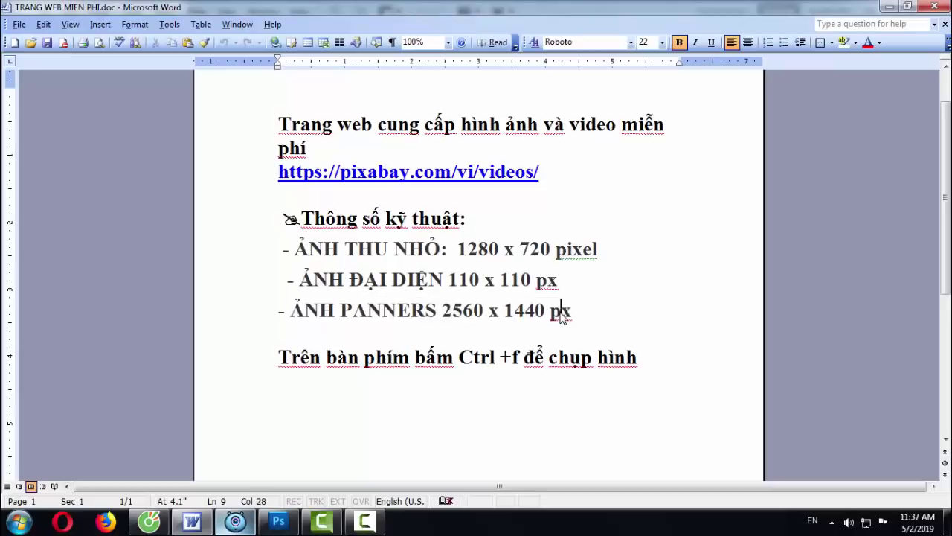
Copy the banner width from the Word document and set the new Photoshop document's width to 2560 pixels
left_click_drag(441, 310, 484, 310)
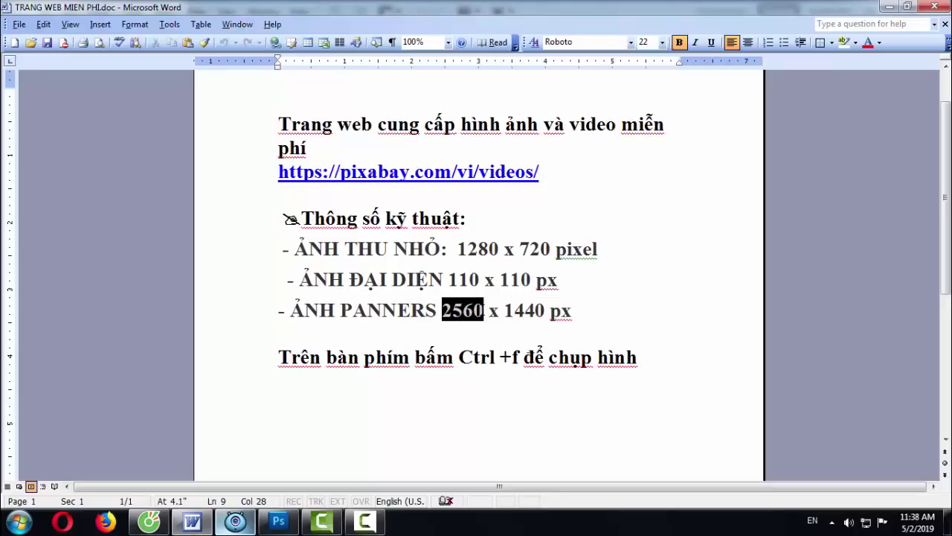
right_click(461, 311)
left_click(494, 336)
left_click(279, 522)
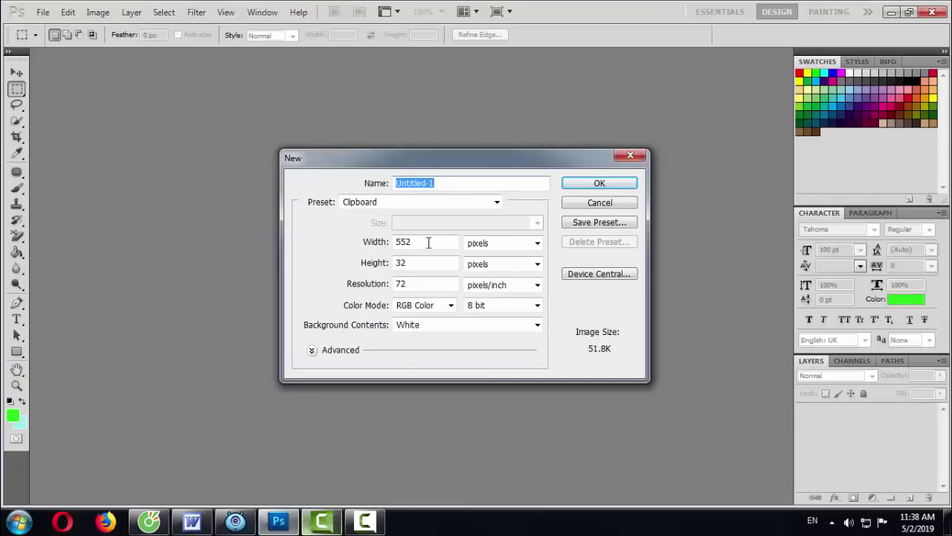
left_click_drag(415, 242, 394, 245)
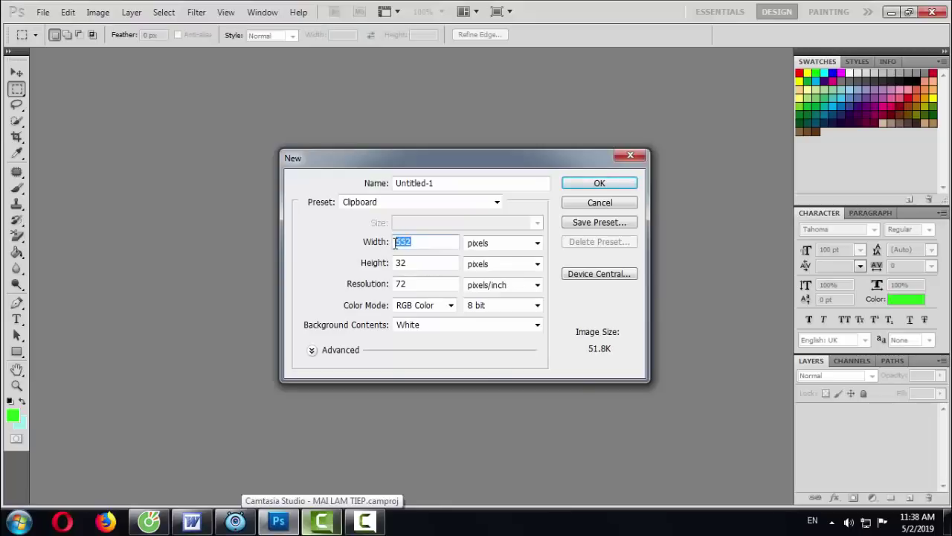
right_click(397, 243)
left_click(417, 303)
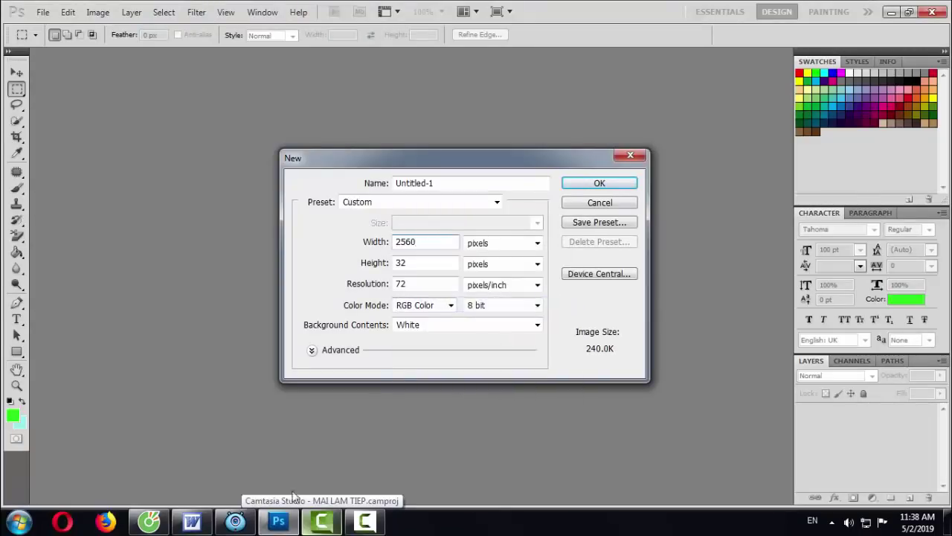
Copy the banner height from Word, set the new Photoshop document's height to 1440 pixels, and create the document
left_click(191, 522)
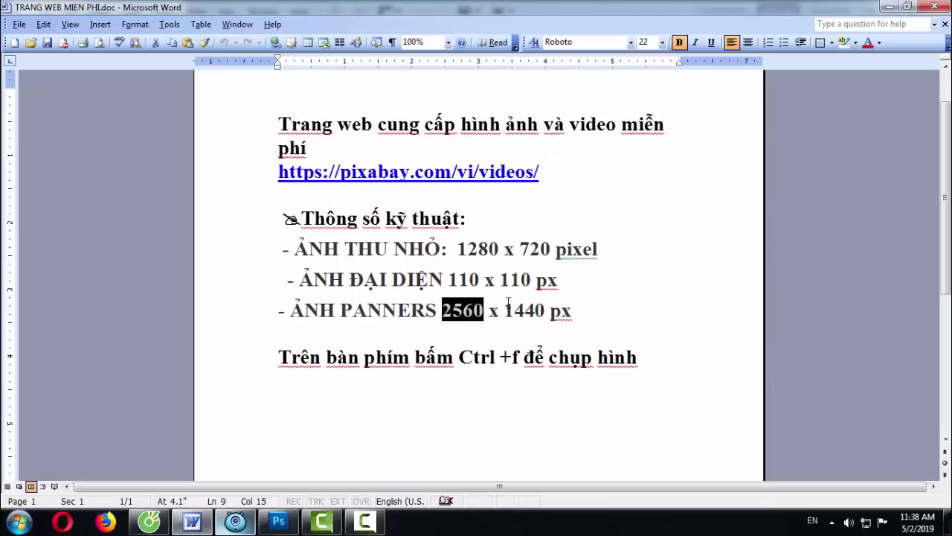
left_click_drag(506, 310, 530, 317)
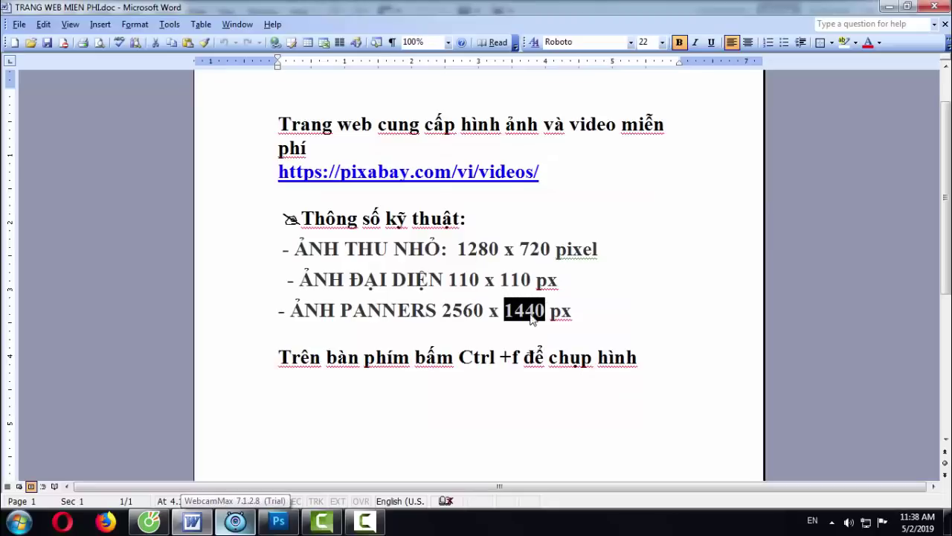
right_click(525, 313)
left_click(555, 338)
left_click(278, 522)
key("ctrl+v")
left_click_drag(421, 263, 398, 266)
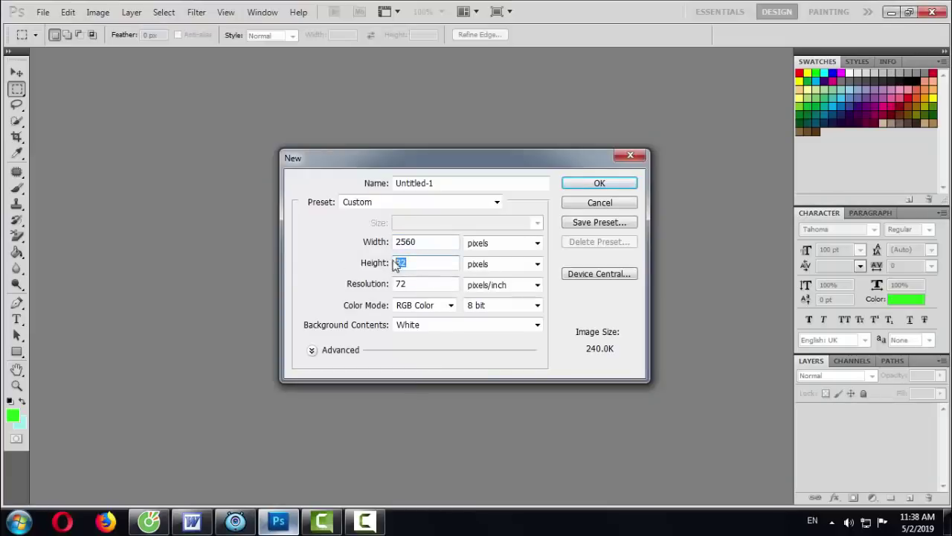
right_click(398, 265)
left_click(427, 319)
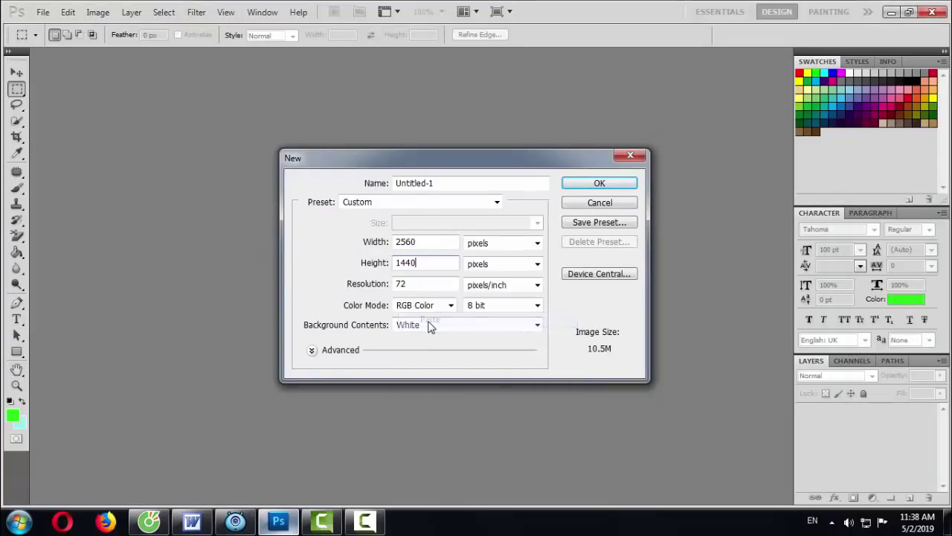
left_click(599, 183)
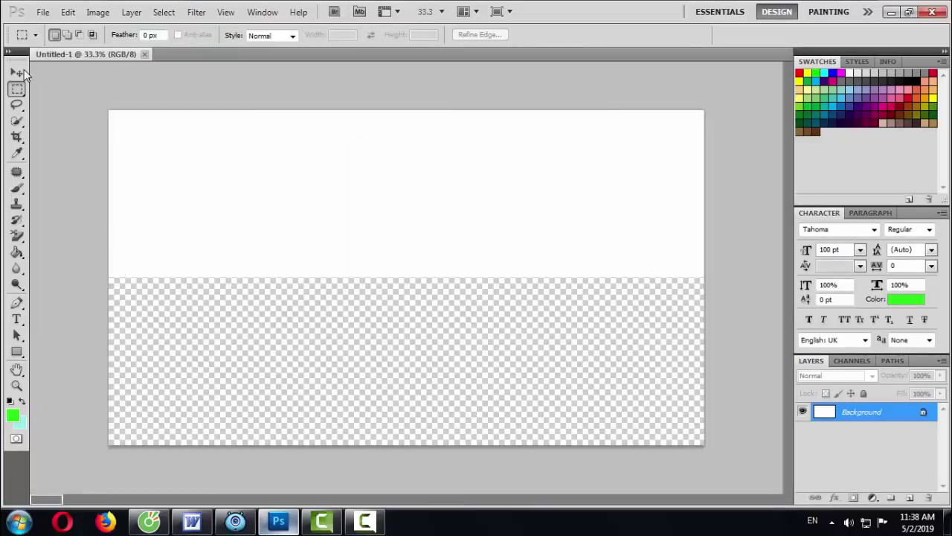
Float the blank document in its own window and duplicate its Background layer as Background copy
left_click_drag(108, 53, 158, 123)
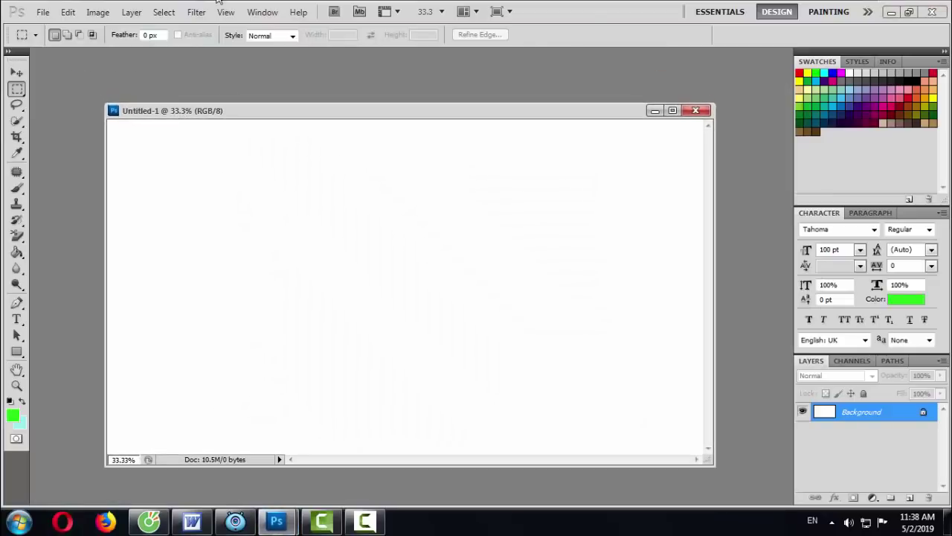
right_click(866, 419)
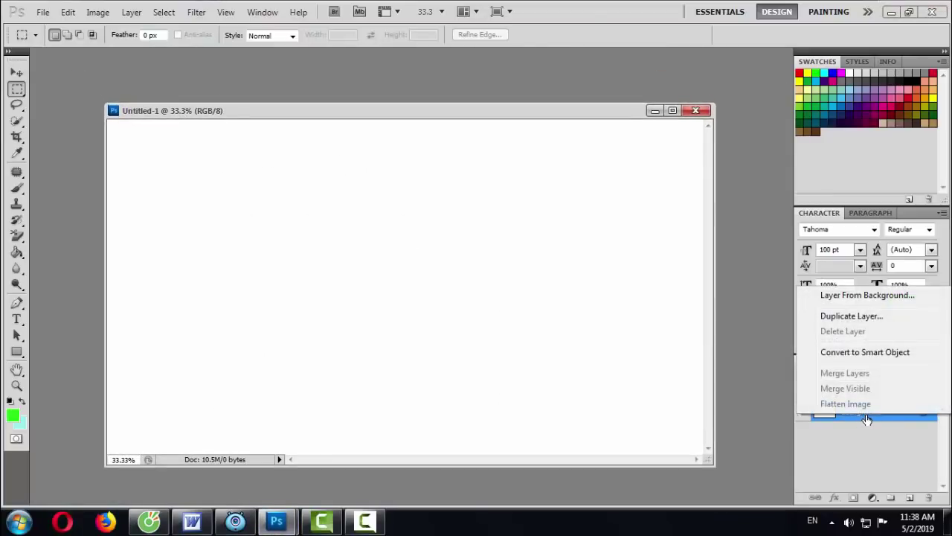
left_click(848, 316)
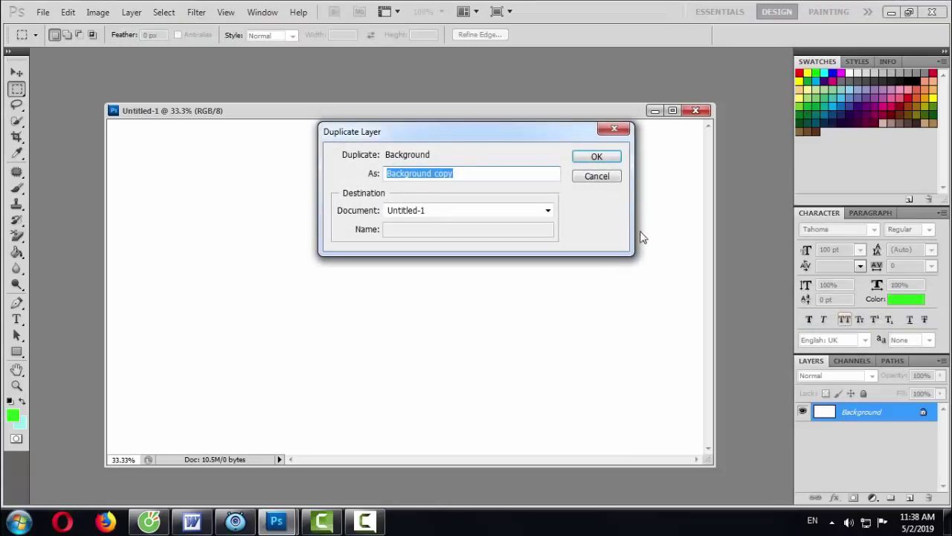
left_click(586, 159)
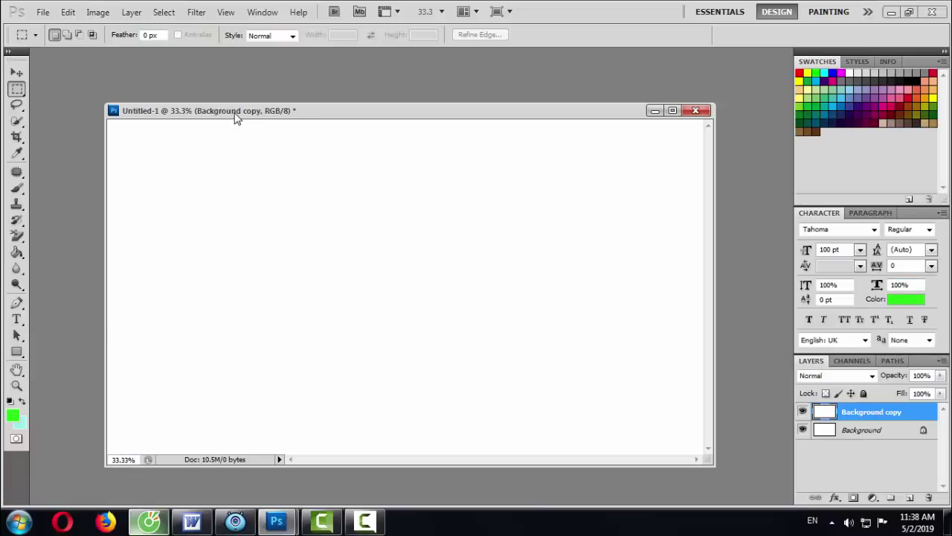
left_click_drag(235, 116, 267, 128)
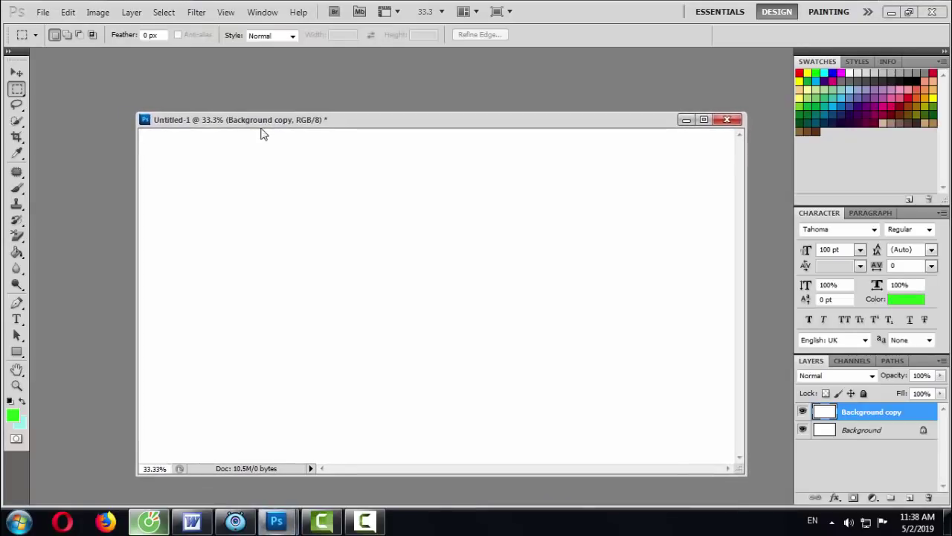
Minimise the Word document and open flower-blossom-bloom-close-66239.jpeg from the Desktop in Photoshop
left_click(192, 521)
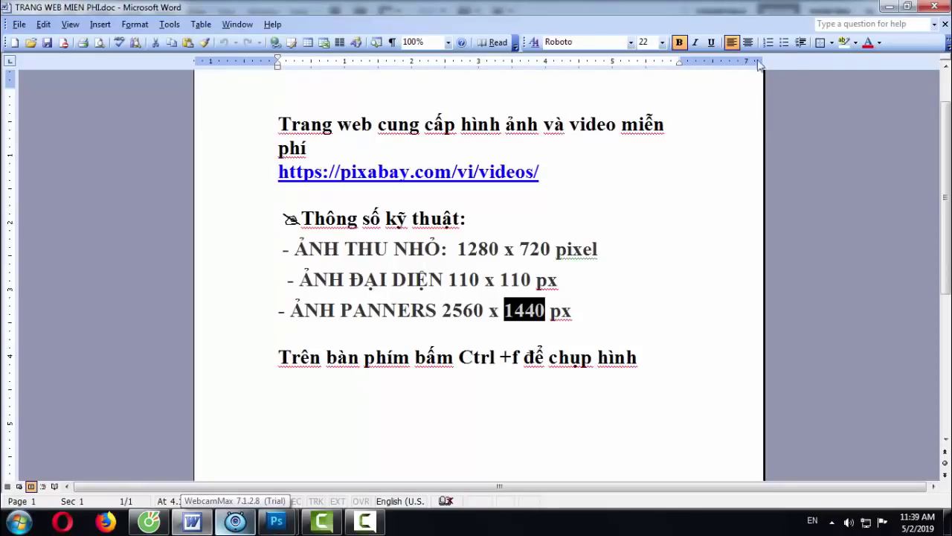
left_click(889, 6)
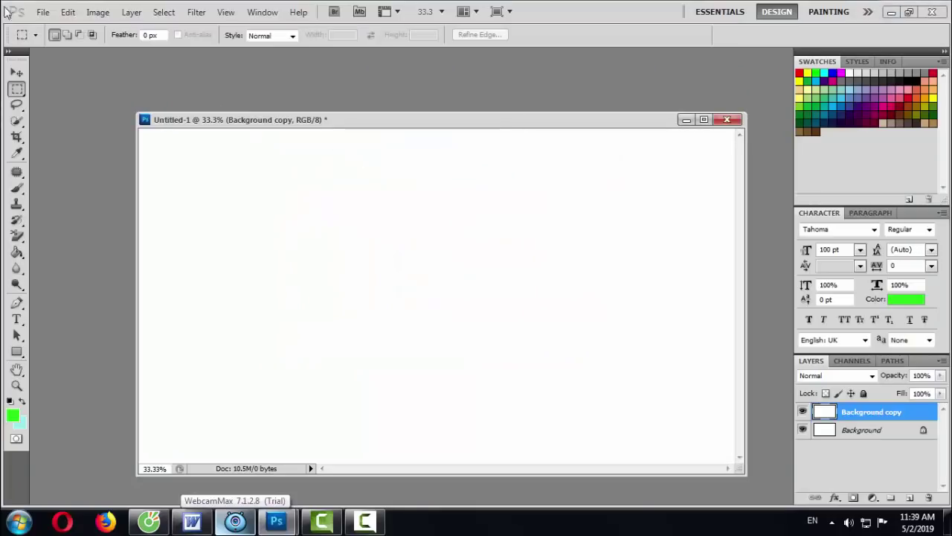
left_click(40, 12)
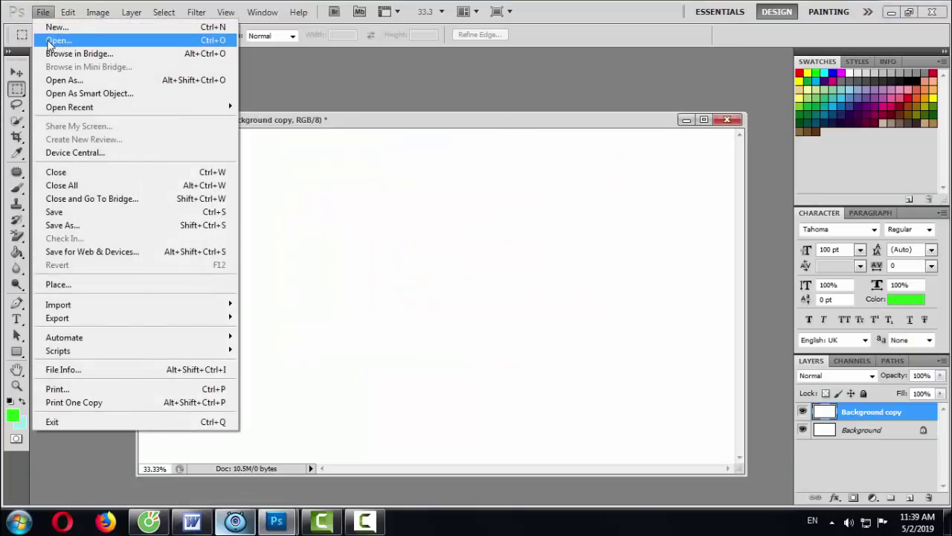
left_click(49, 41)
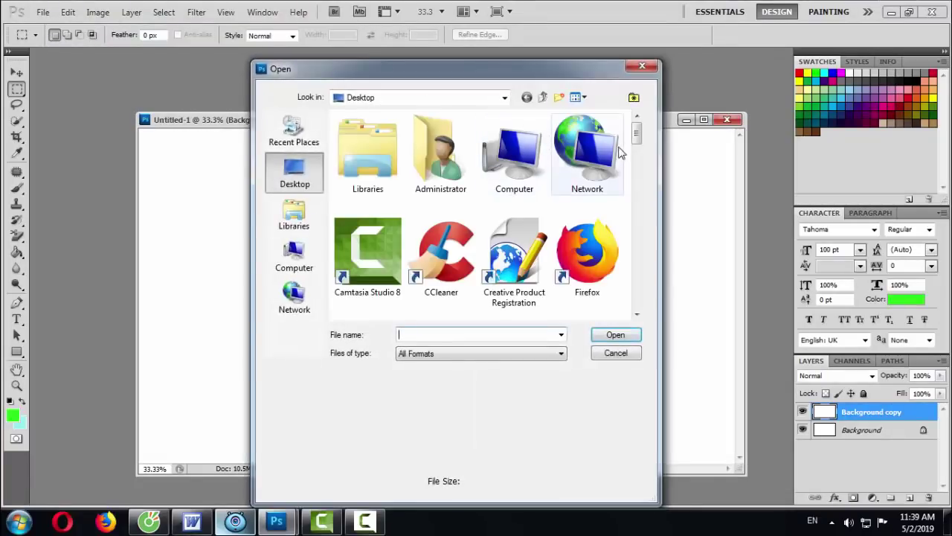
left_click_drag(637, 128, 644, 228)
left_click(513, 182)
left_click(604, 339)
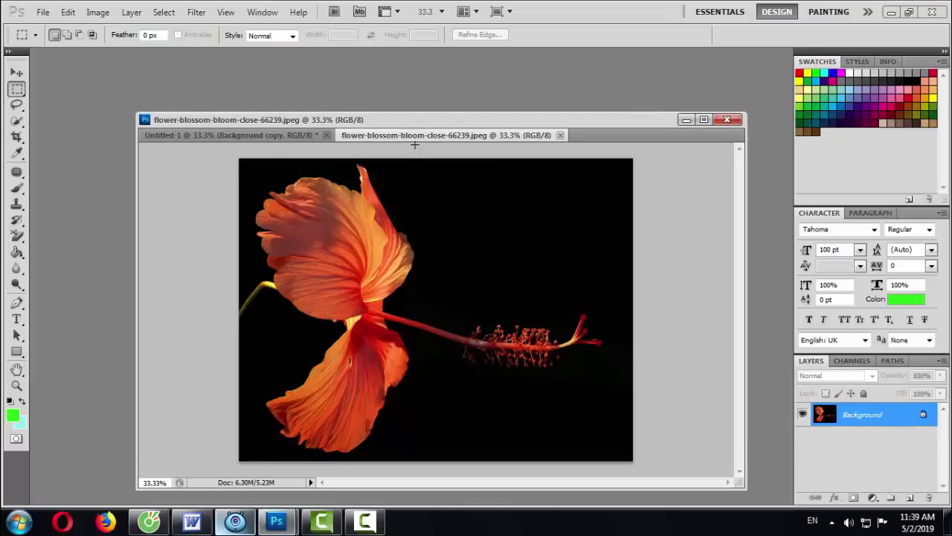
Float the flower photo in its own window and crop it along its full frame with the Crop tool
left_click_drag(419, 142, 521, 127)
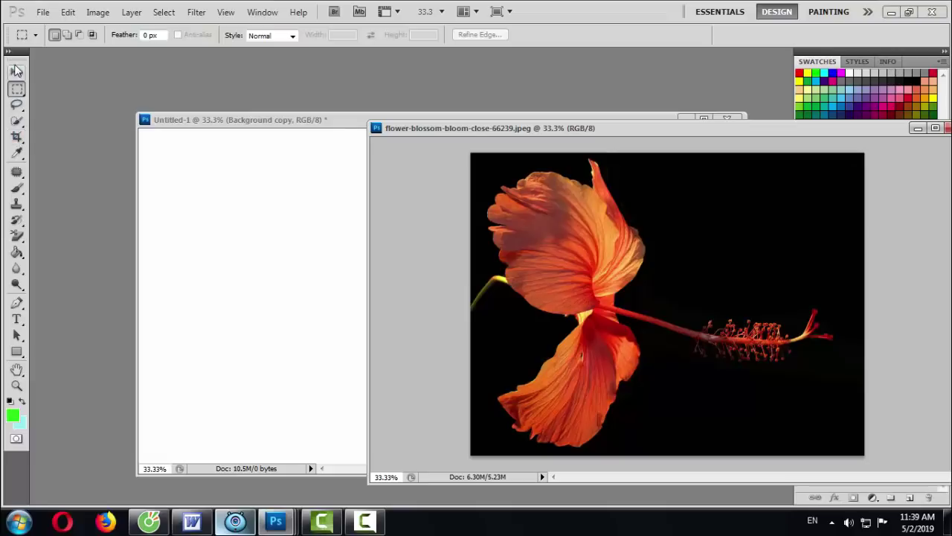
left_click(17, 137)
right_click(18, 140)
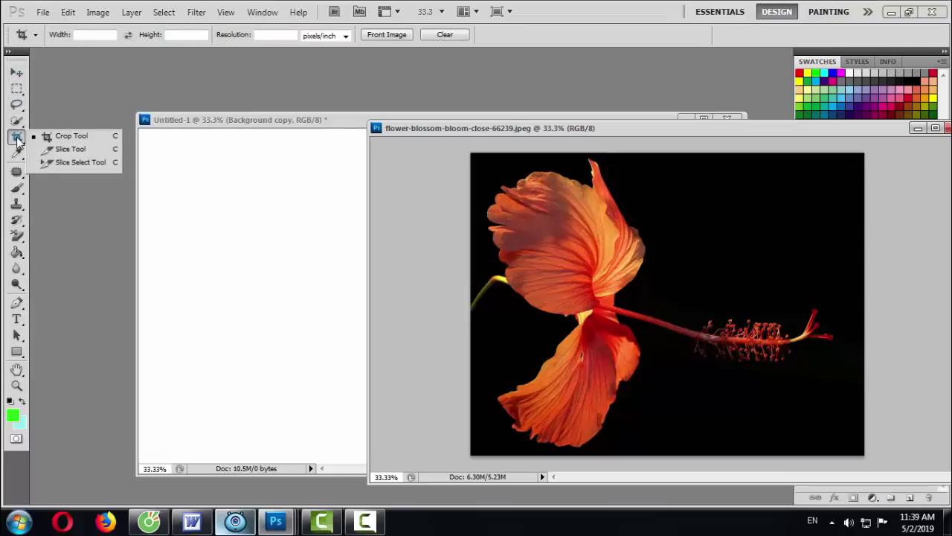
left_click(65, 141)
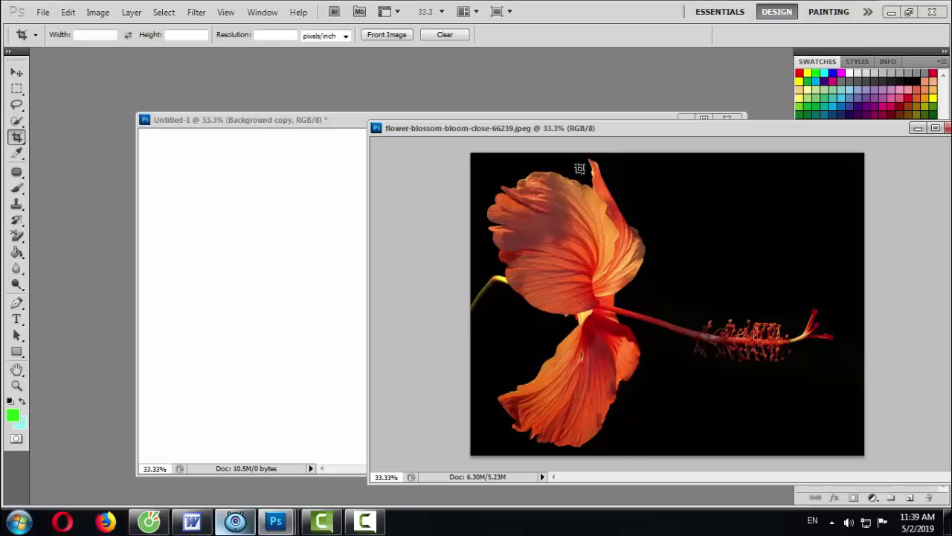
left_click_drag(473, 156, 862, 454)
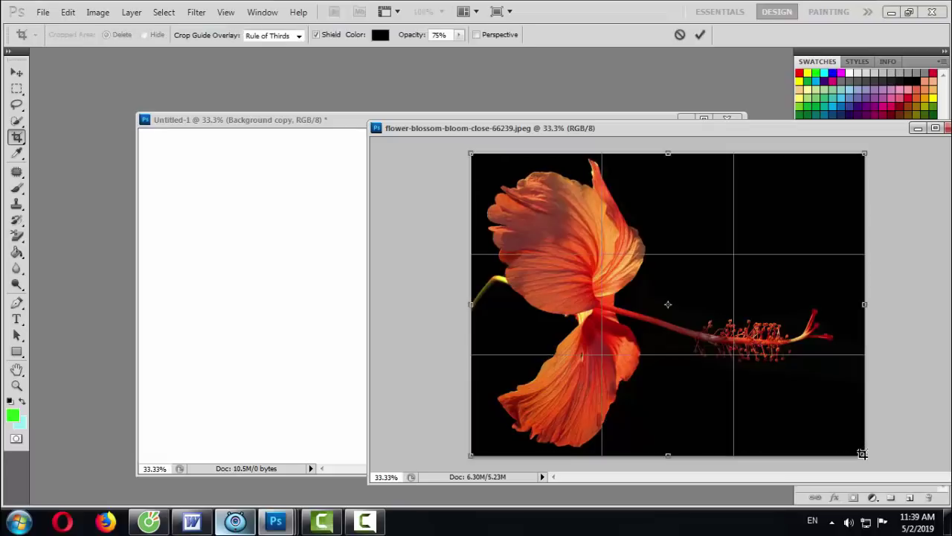
key("Return")
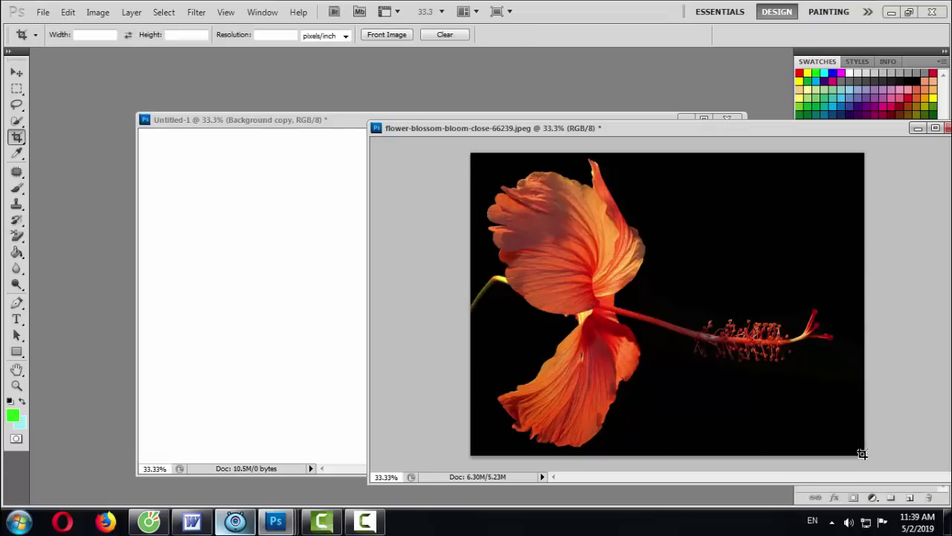
Copy the flower photo into the blank banner document and close the original photo without saving
left_click(17, 75)
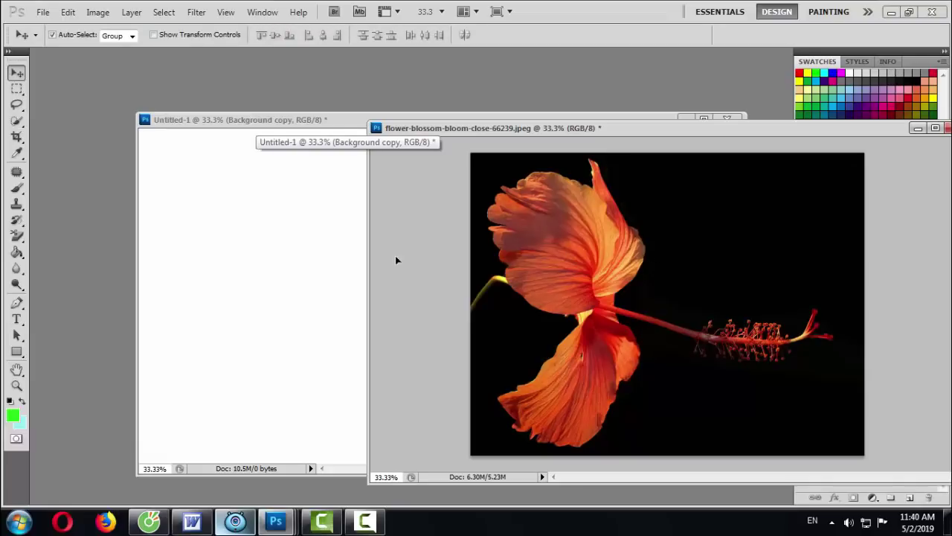
left_click_drag(396, 256, 249, 260)
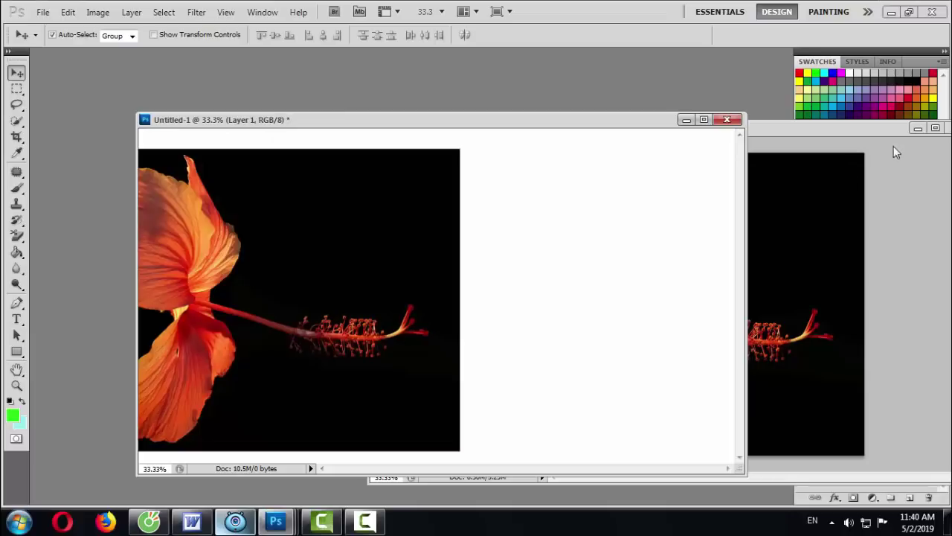
left_click(866, 128)
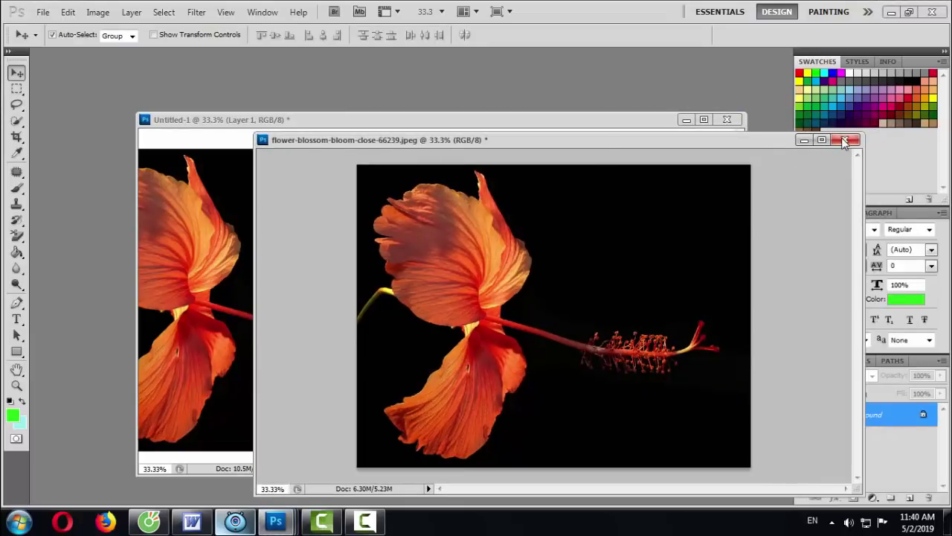
left_click(844, 141)
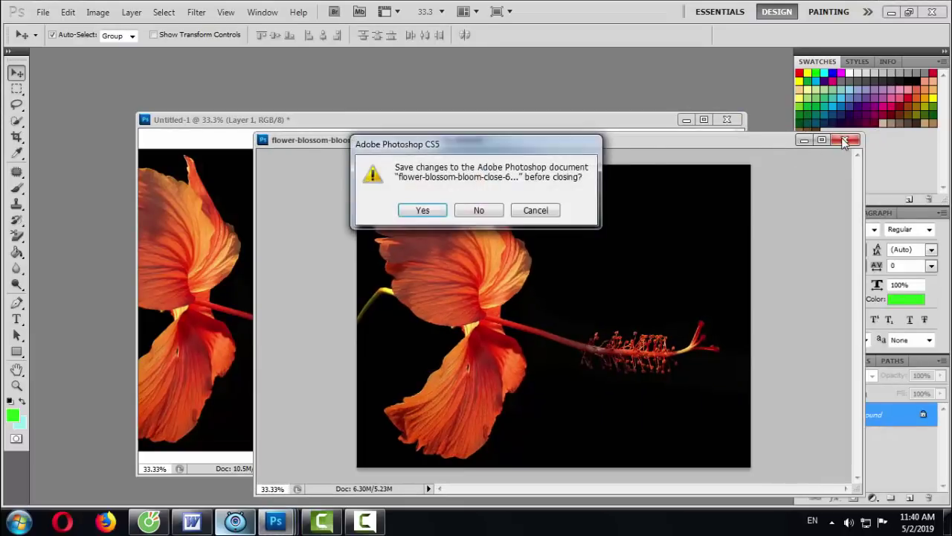
left_click(479, 211)
left_click_drag(506, 121, 587, 115)
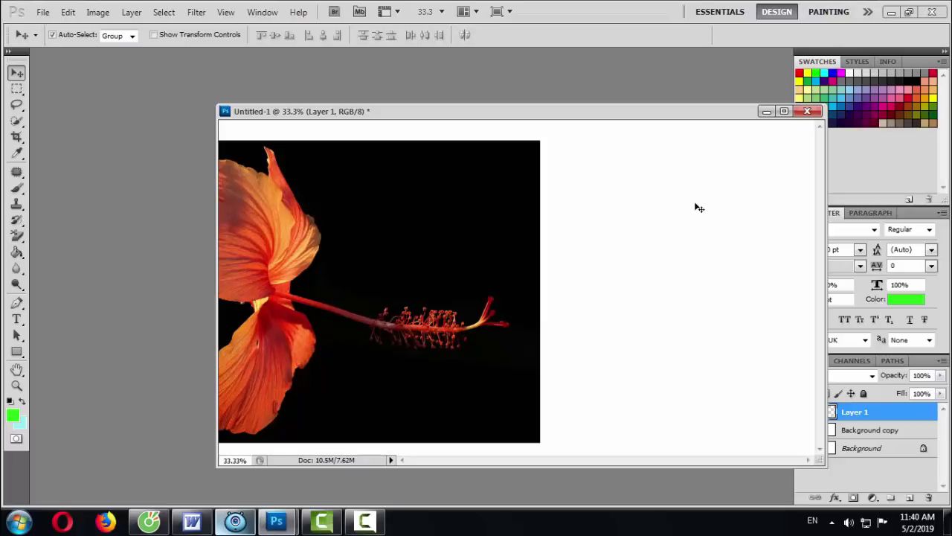
Stretch the flower layer with Free Transform past the canvas's right, upper and lower edges
key("ctrl+t")
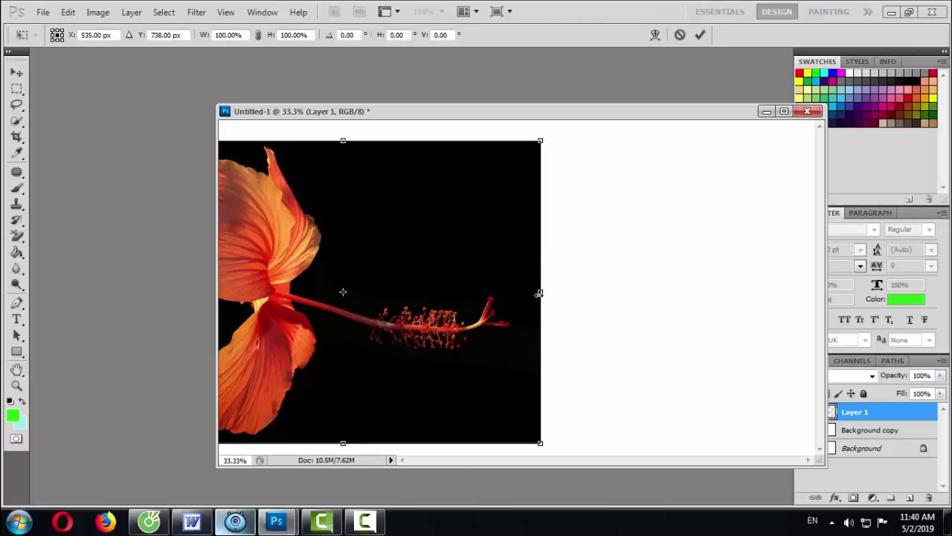
left_click_drag(539, 293, 824, 298)
left_click_drag(483, 141, 483, 120)
left_click_drag(484, 445, 490, 476)
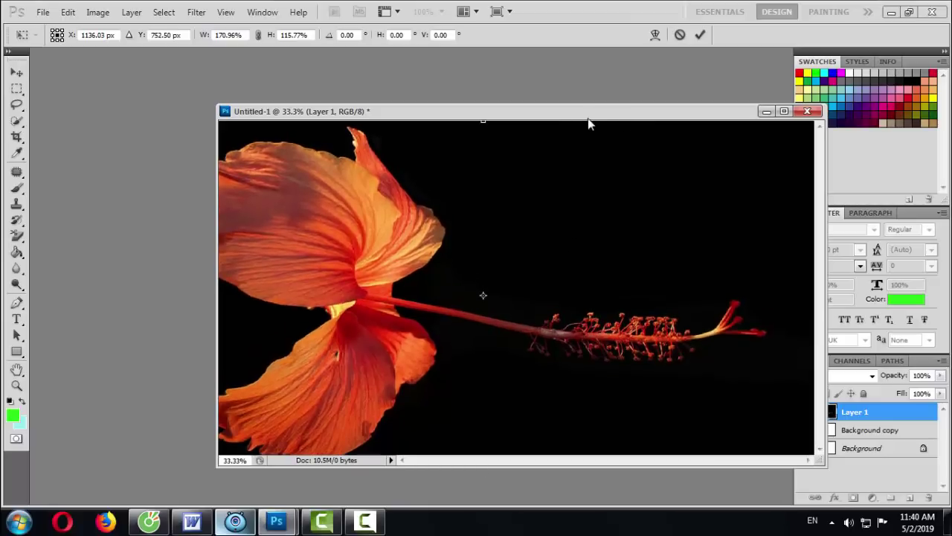
left_click_drag(624, 117, 555, 113)
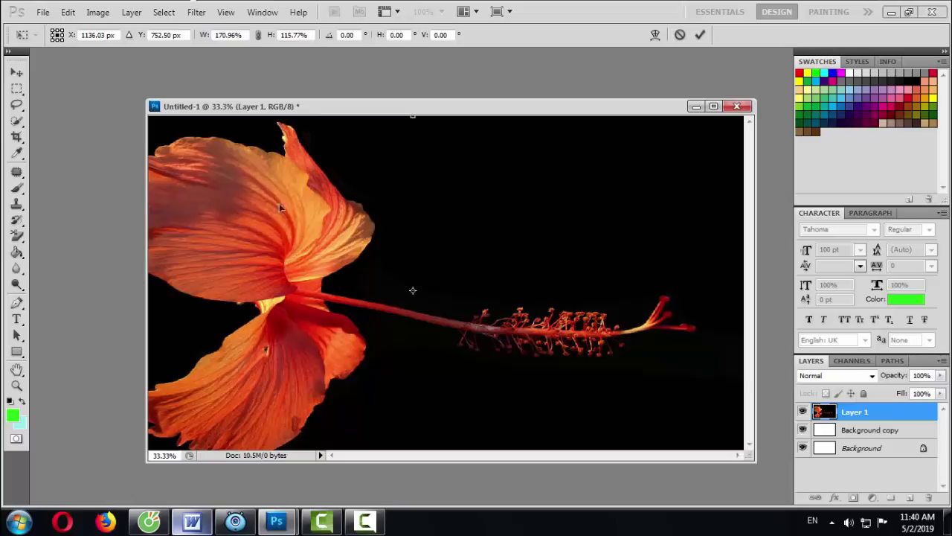
Maximise the banner window, fit the flower layer's edges exactly to the canvas, apply the transform and restore the window
left_click(714, 108)
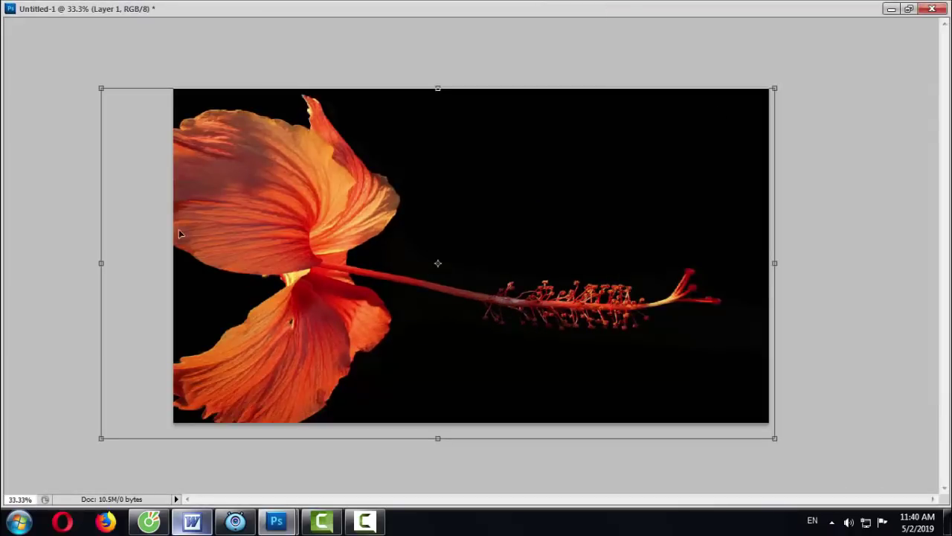
left_click_drag(99, 265, 174, 265)
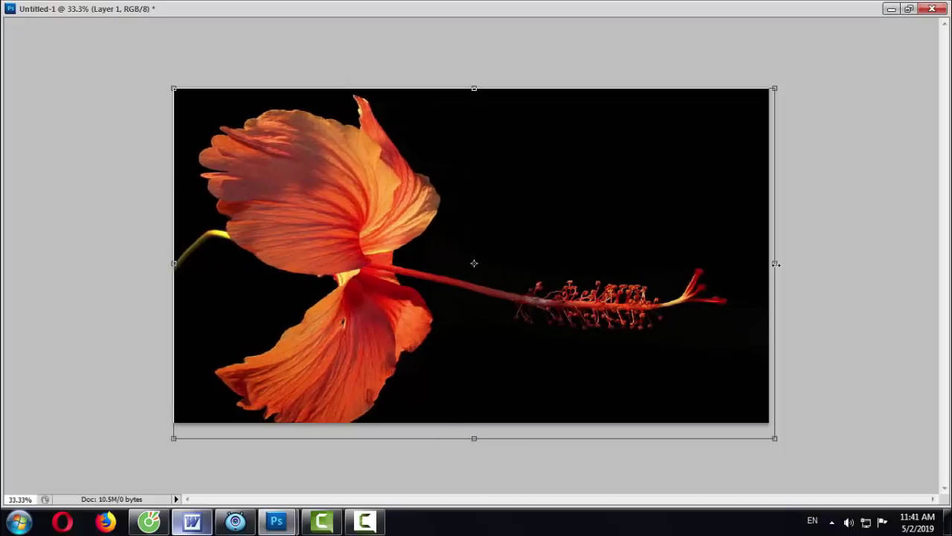
left_click_drag(775, 264, 769, 264)
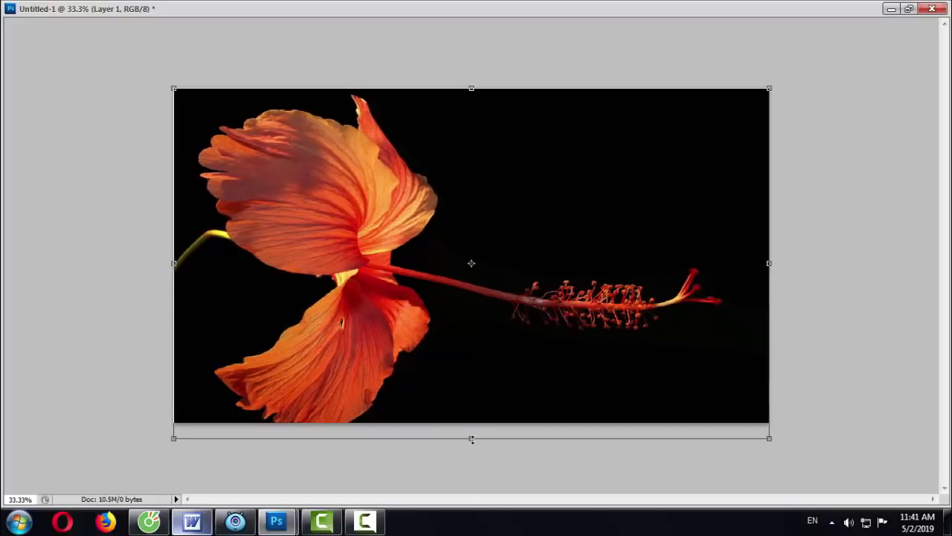
left_click_drag(471, 439, 478, 422)
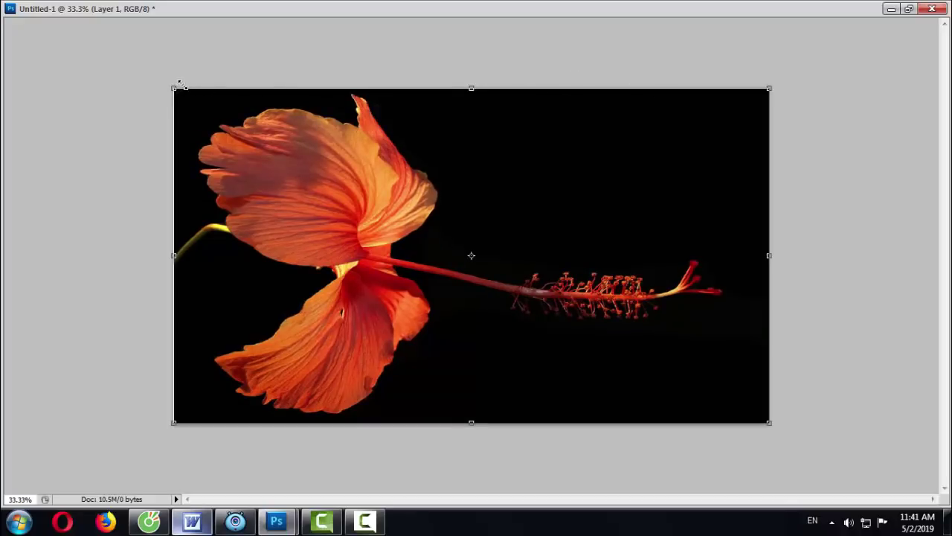
left_click_drag(183, 85, 175, 90)
key("Return")
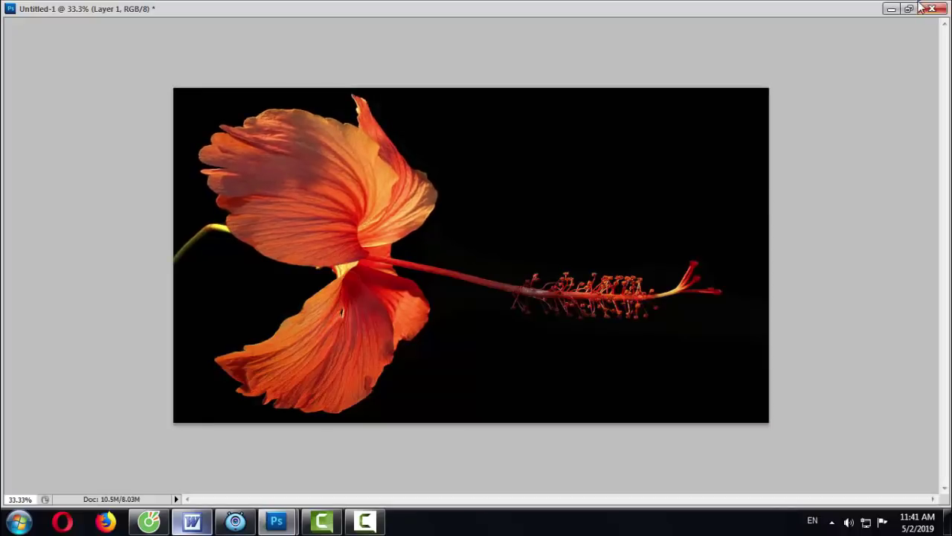
left_click(909, 8)
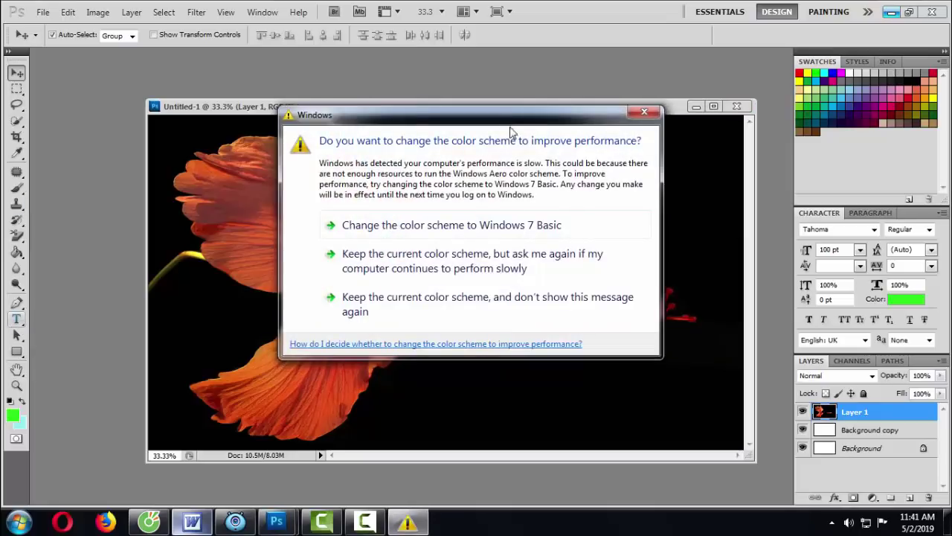
Add the text "xem phim hài" over the upper part of the flower
left_click(16, 319)
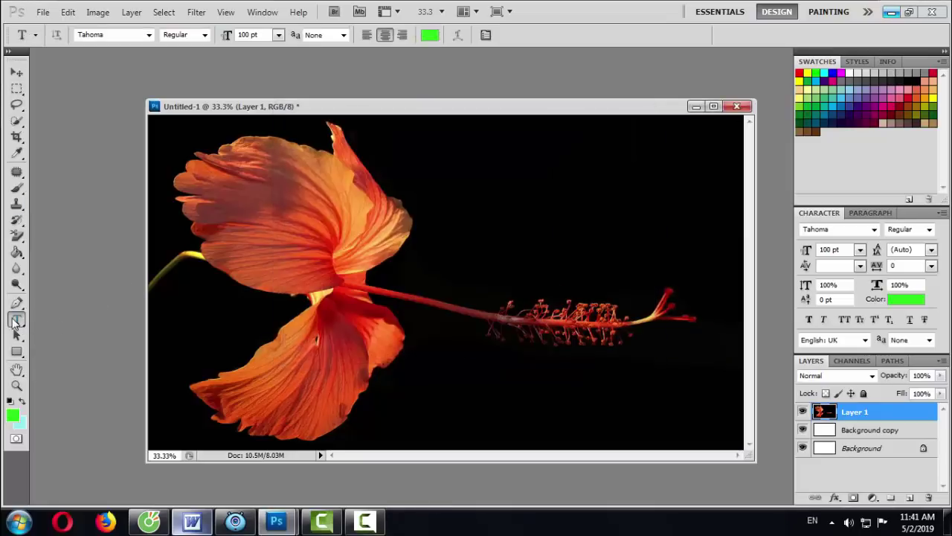
left_click(375, 192)
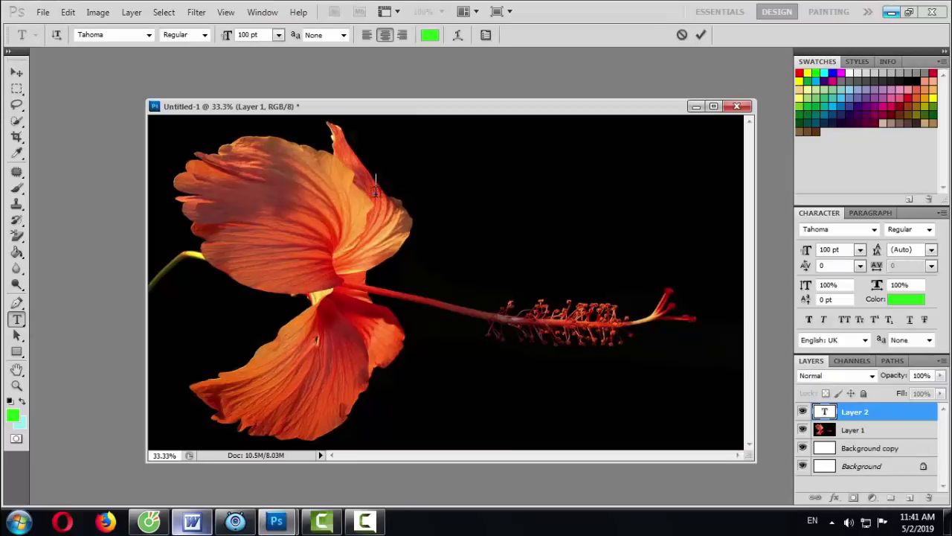
type("xem phim ha")
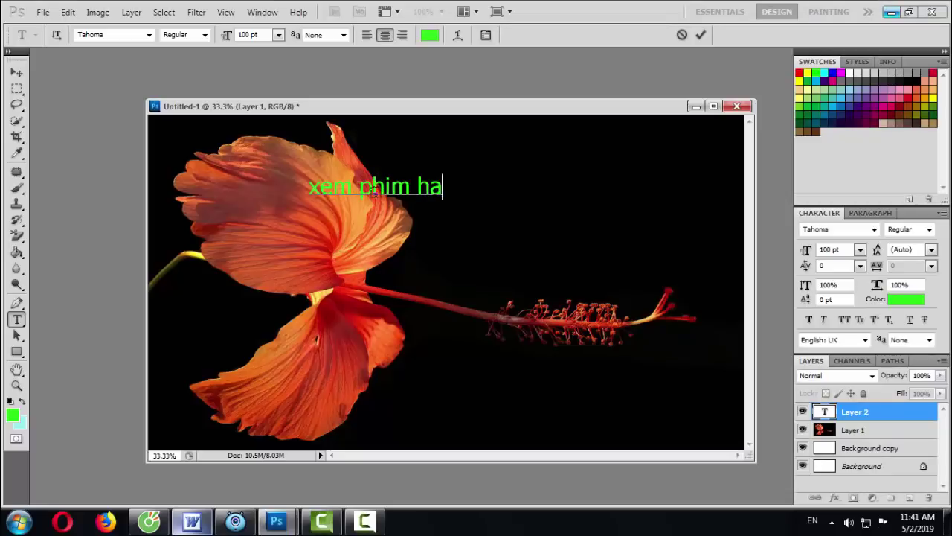
type("if")
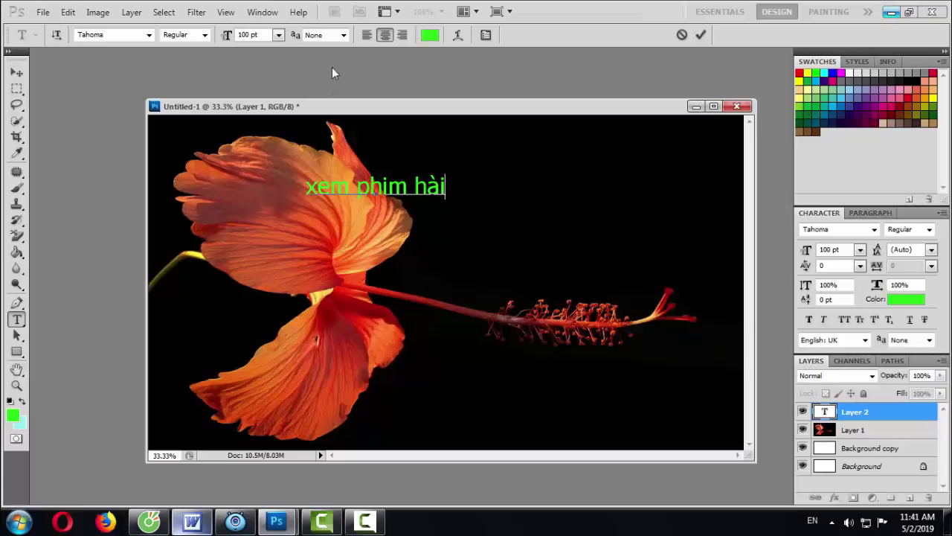
Try 60 pt and 72 pt for the "xem phim hài" text and set its size to 150 pt
left_click_drag(308, 188, 445, 188)
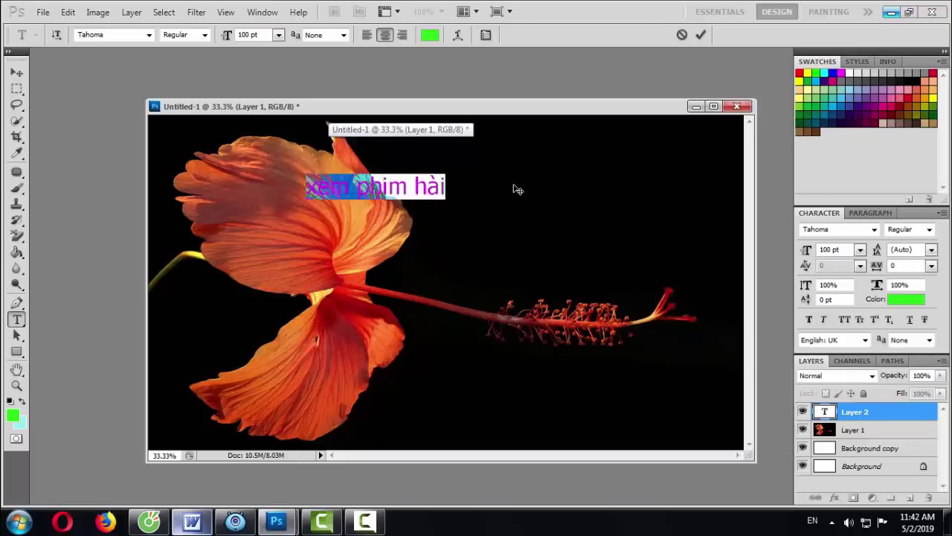
left_click(278, 35)
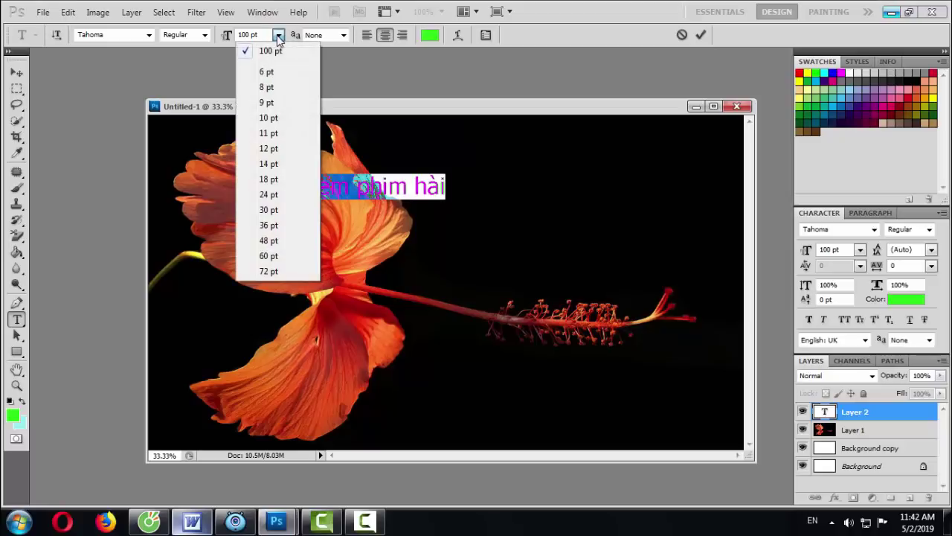
left_click(265, 256)
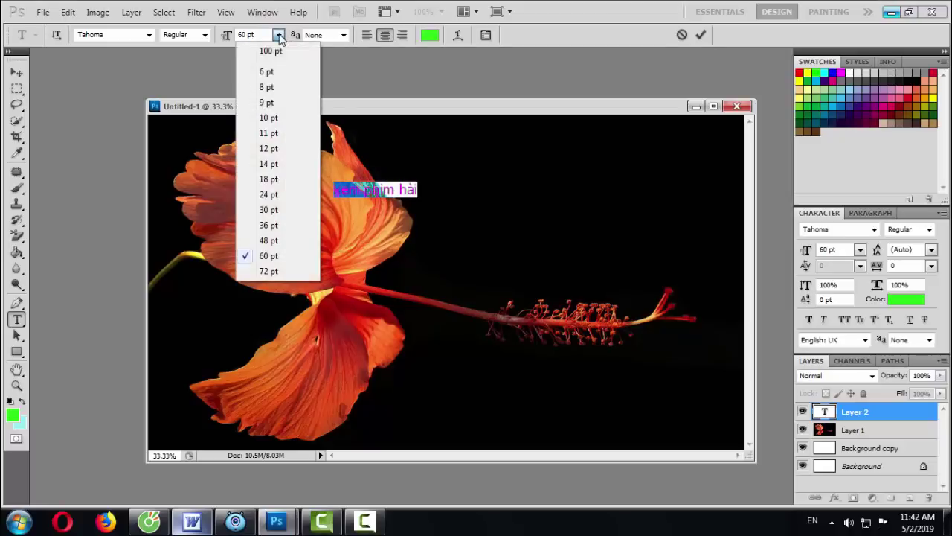
left_click(266, 271)
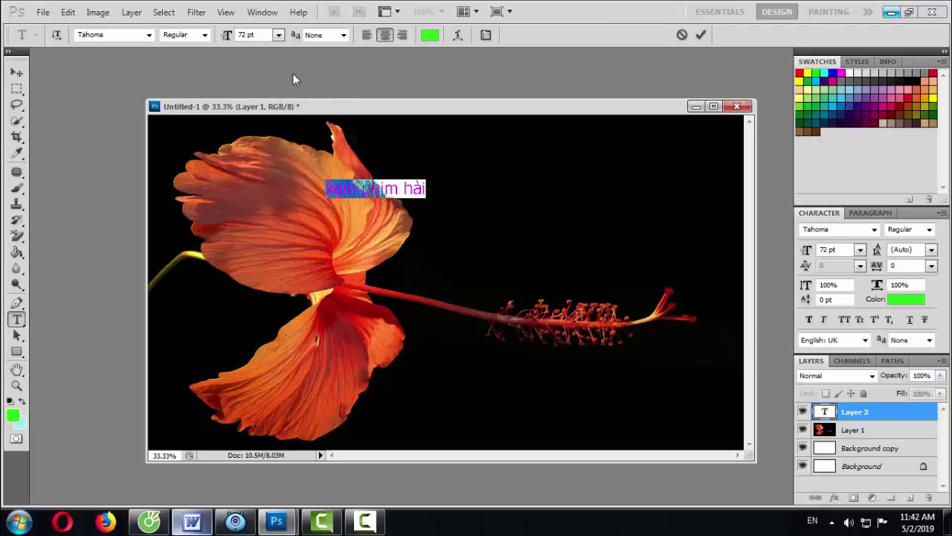
left_click(234, 34)
type("150")
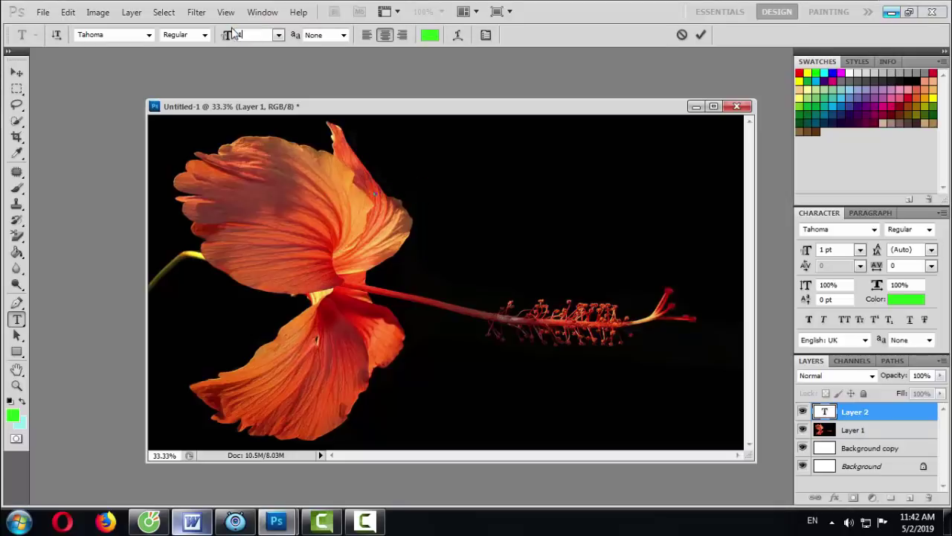
Move the "xem phim hài" text to the horizontal middle of the banner, above the flower's stamen
left_click(17, 72)
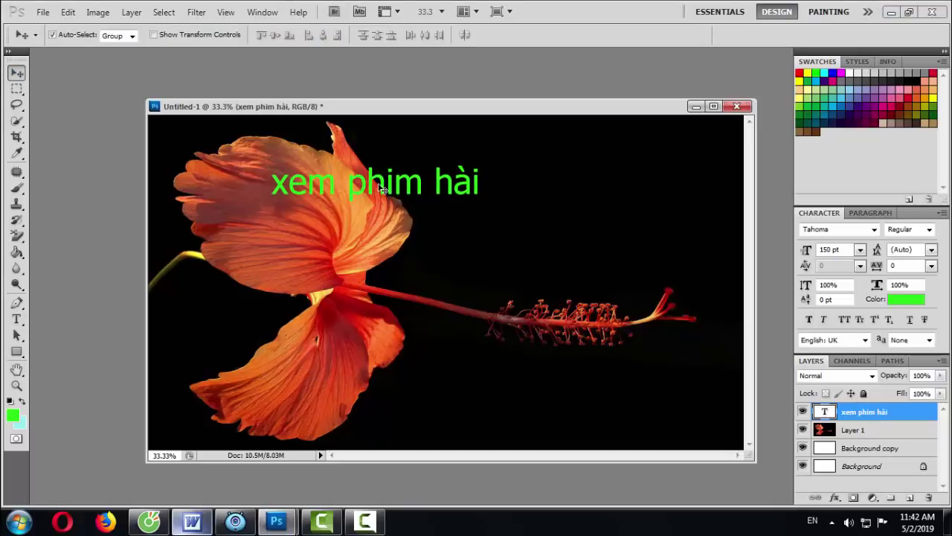
left_click_drag(366, 187, 459, 197)
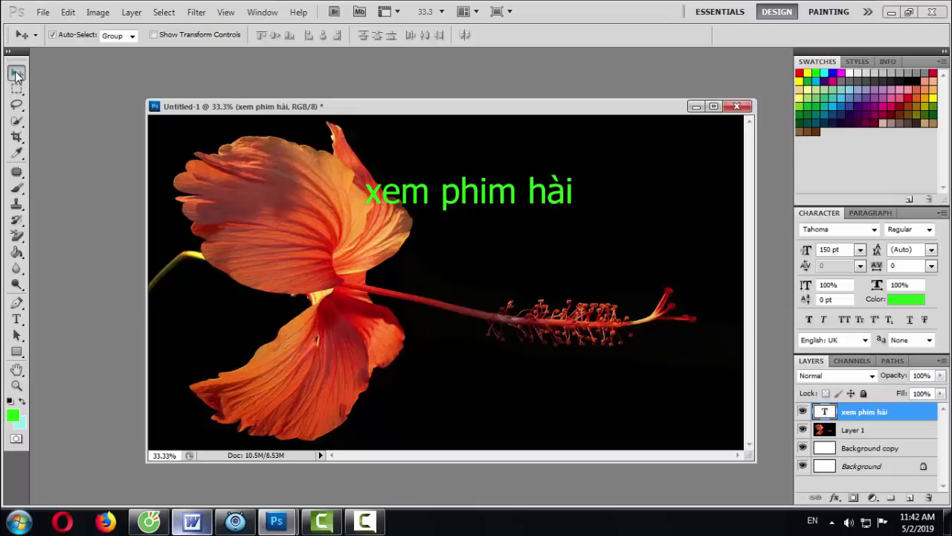
left_click_drag(465, 202, 448, 220)
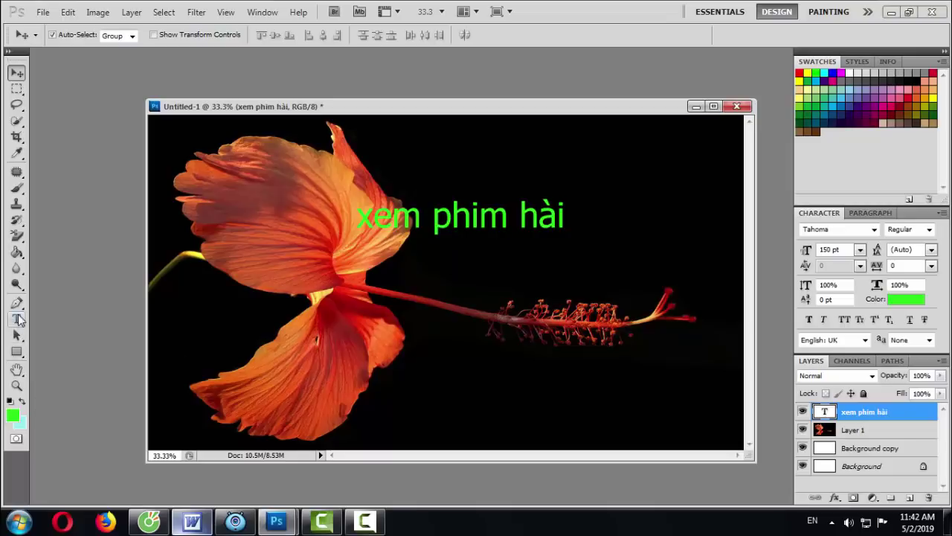
Add the channel owner's name followed by "vlogs" over the flower's lower petals and move the text fully inside the canvas
left_click(18, 319)
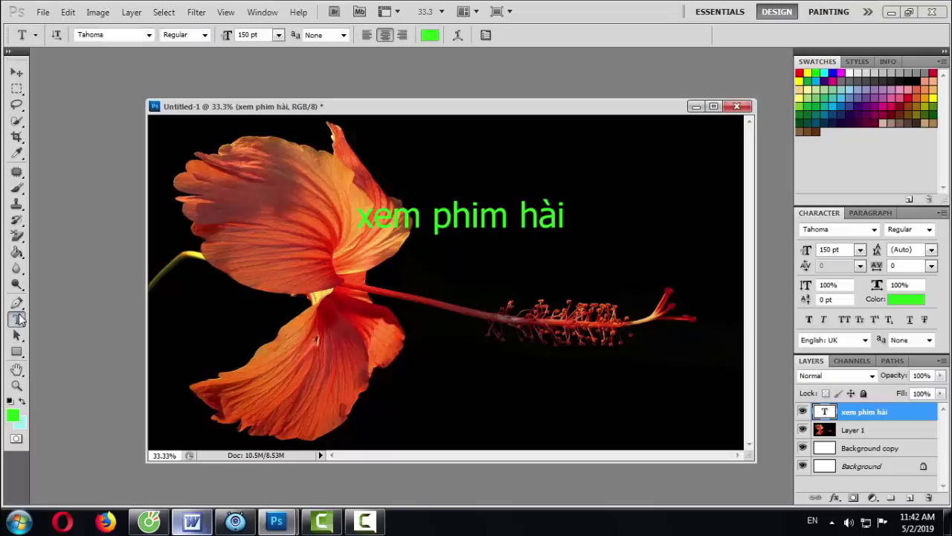
left_click(191, 422)
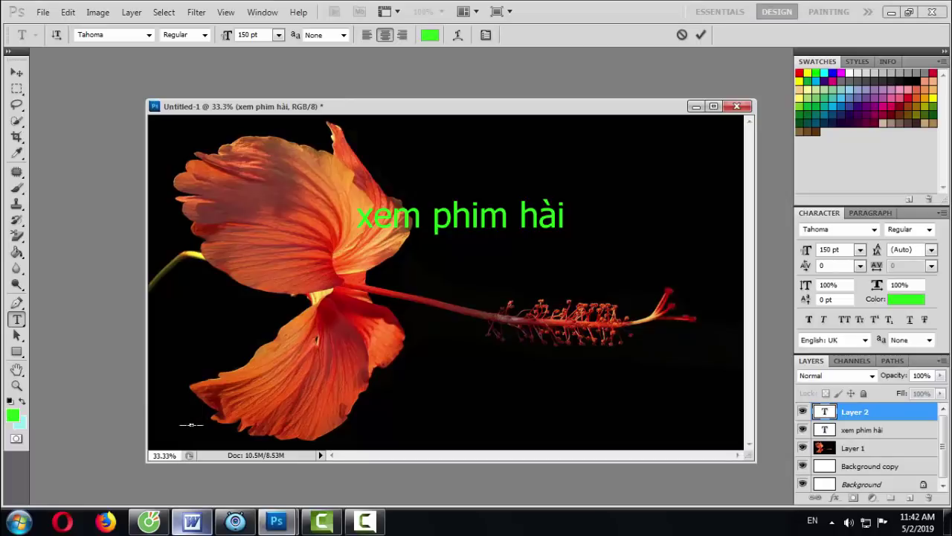
type("Hoa")
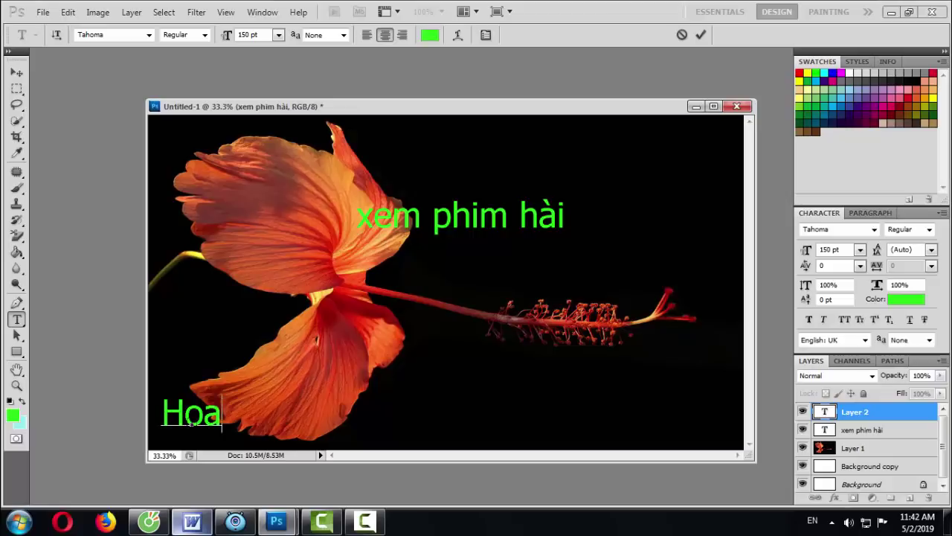
key("Left")
type("i")
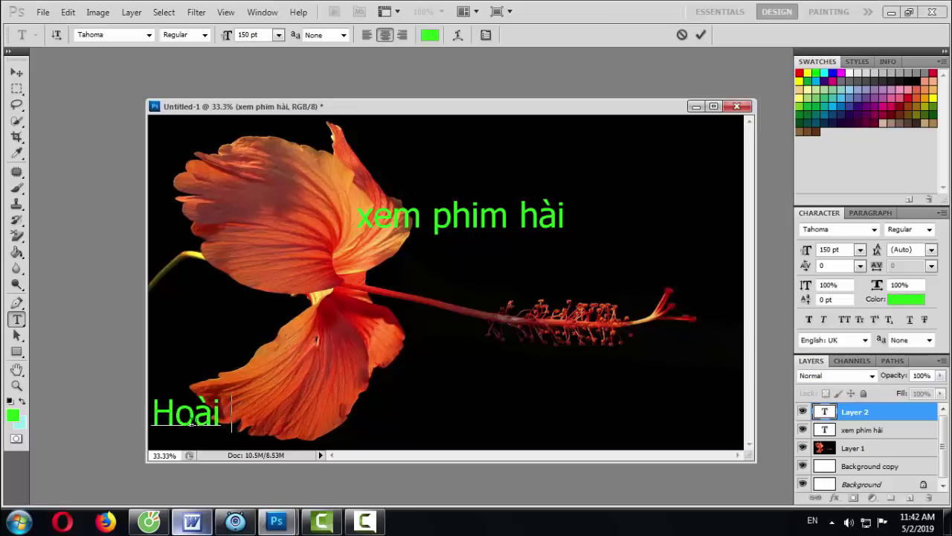
type("f Ph")
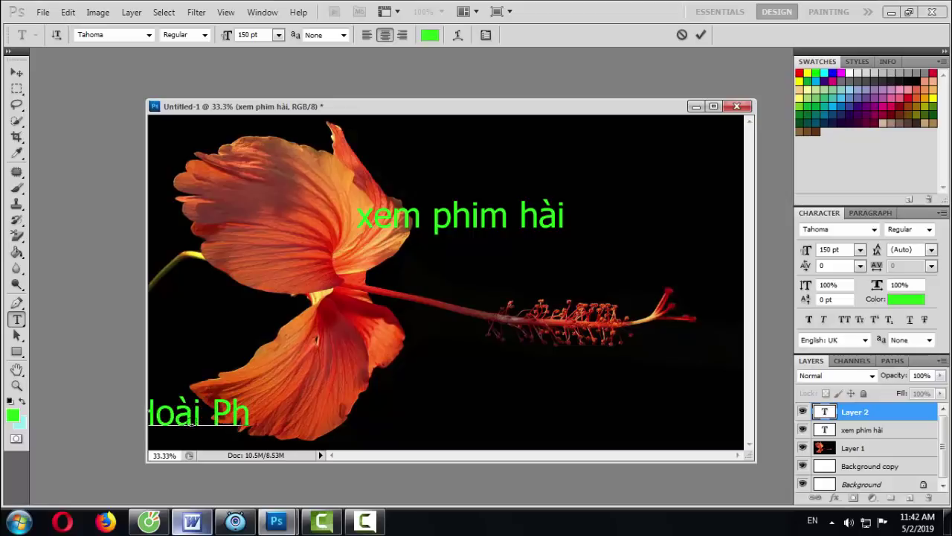
type("ong")
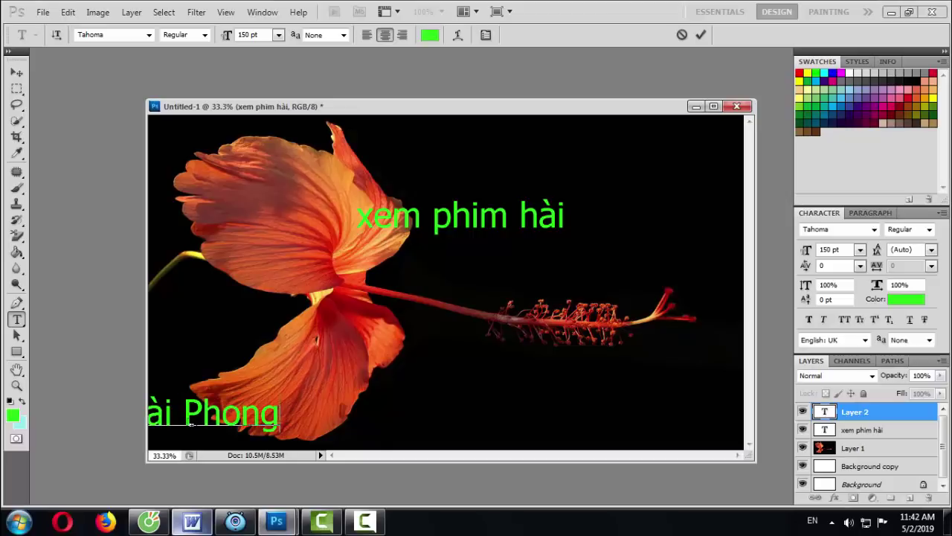
type(" v")
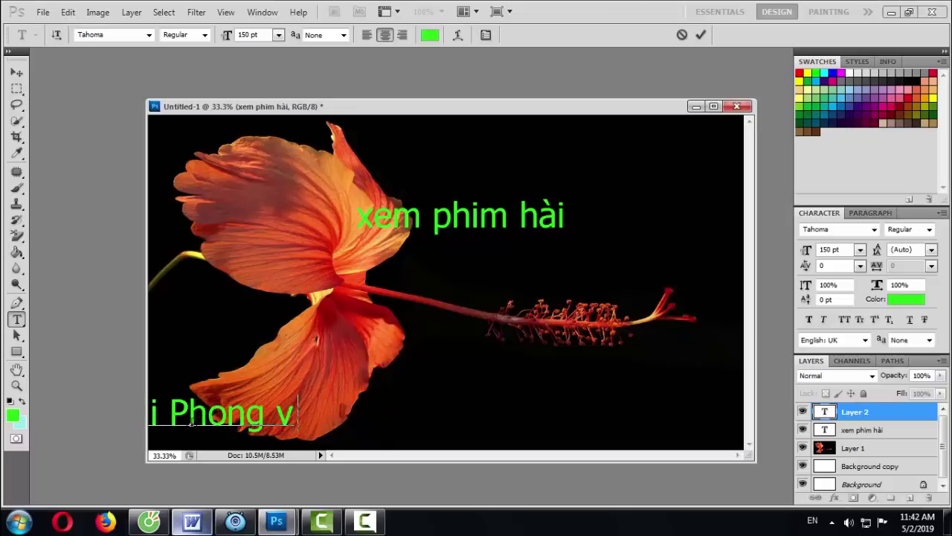
type("los")
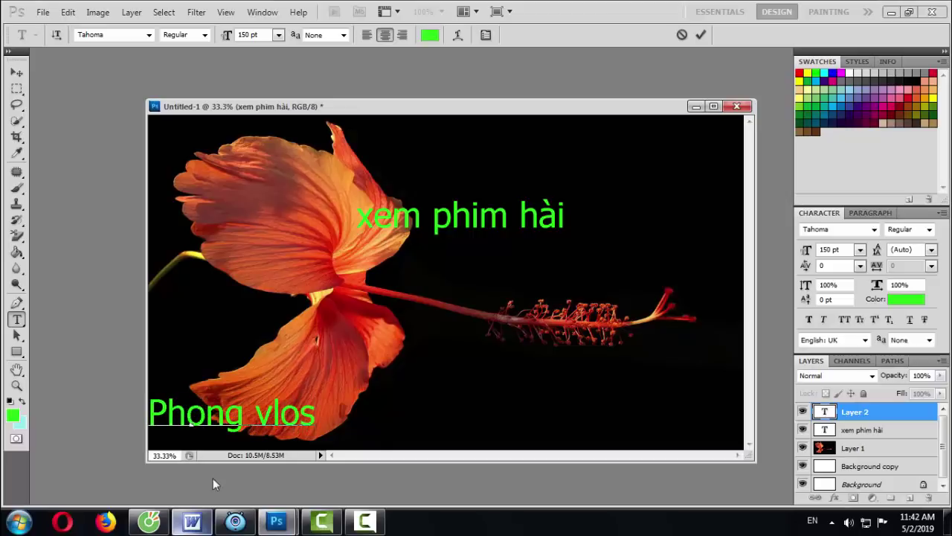
left_click(296, 418)
type("g")
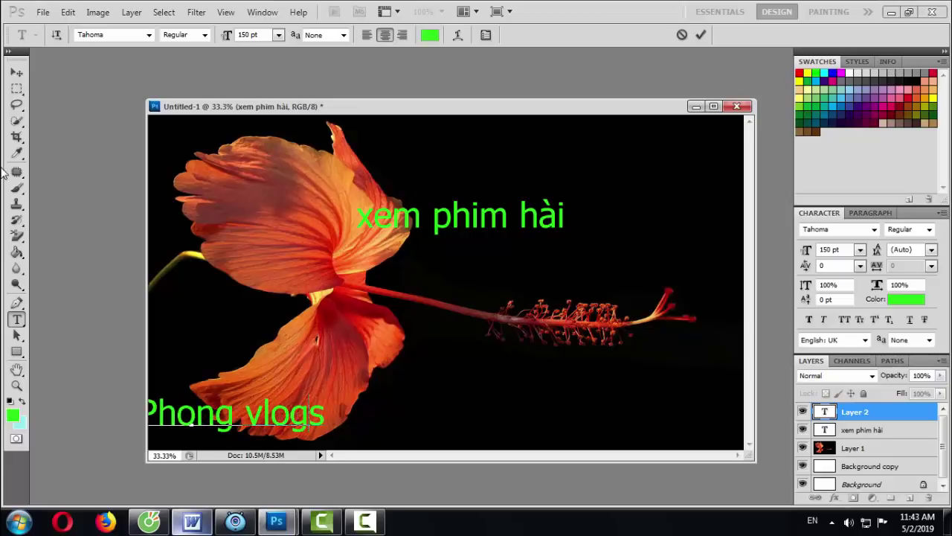
left_click(17, 73)
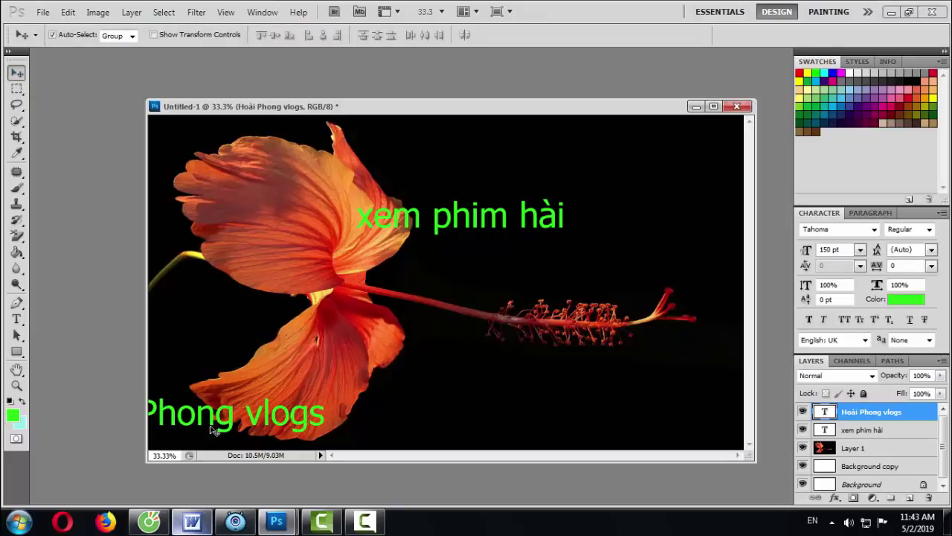
left_click_drag(223, 418, 333, 405)
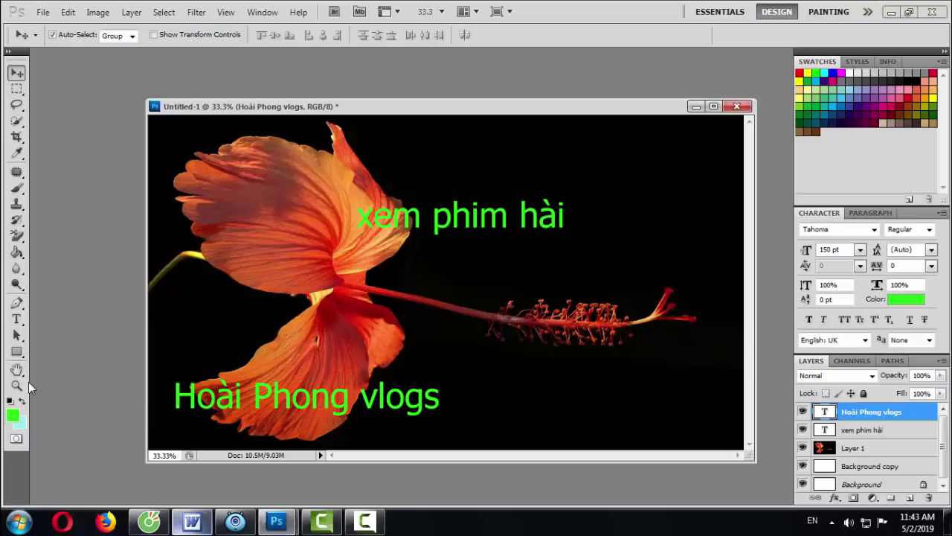
Try 48 pt and 60 pt for the channel name text, set it to 72 pt and move it up over the lower petals
left_click(17, 318)
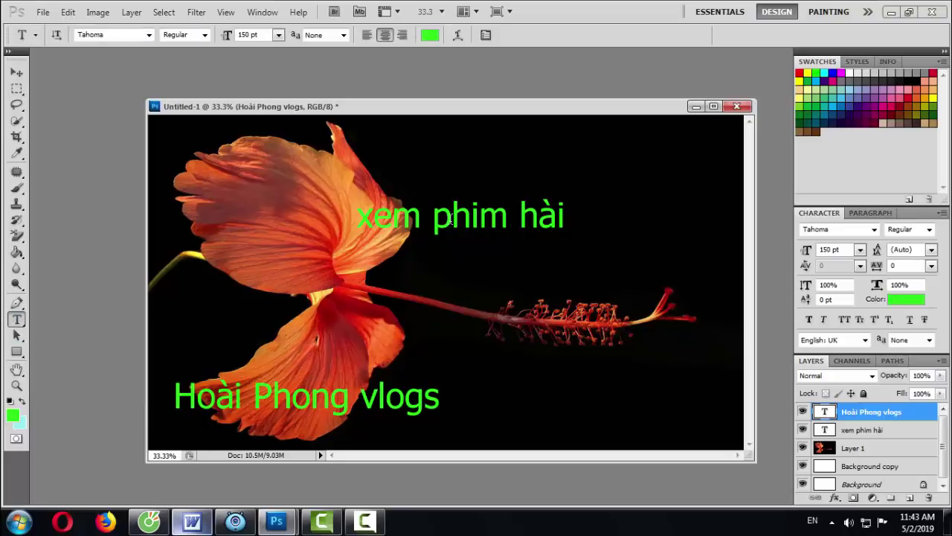
left_click(286, 401)
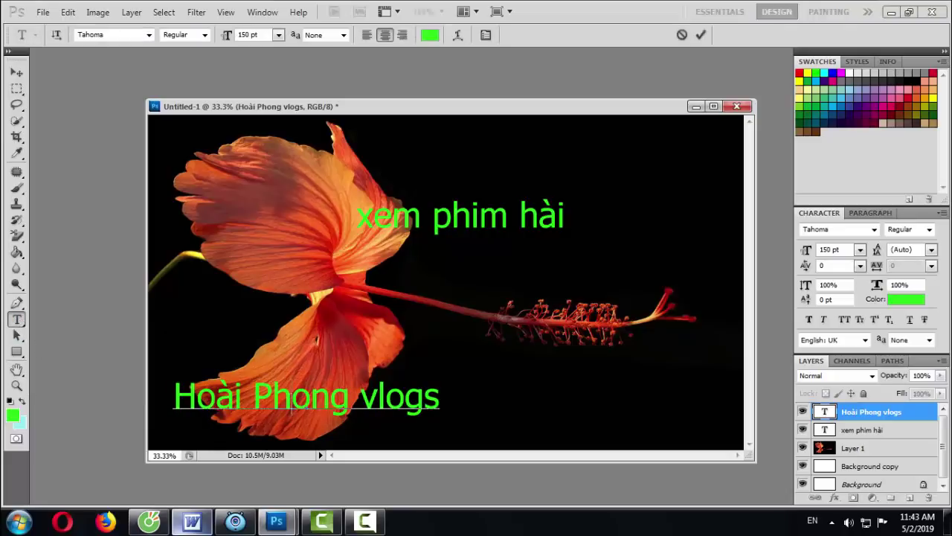
left_click_drag(174, 401, 488, 403)
left_click(279, 35)
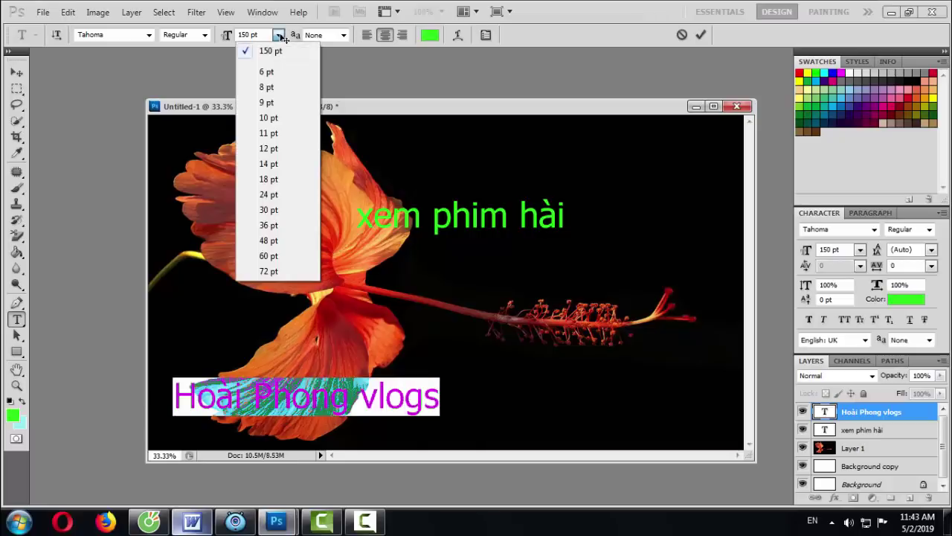
left_click(264, 242)
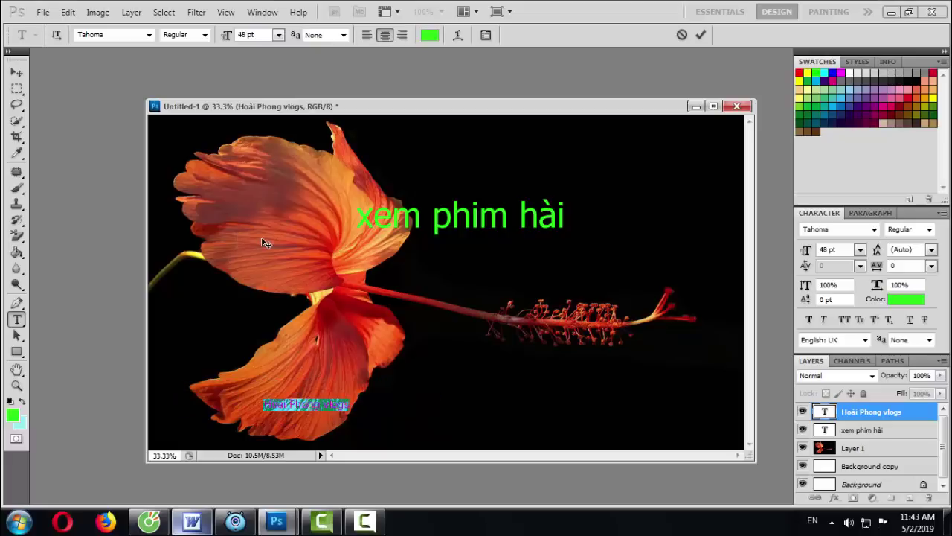
left_click(279, 35)
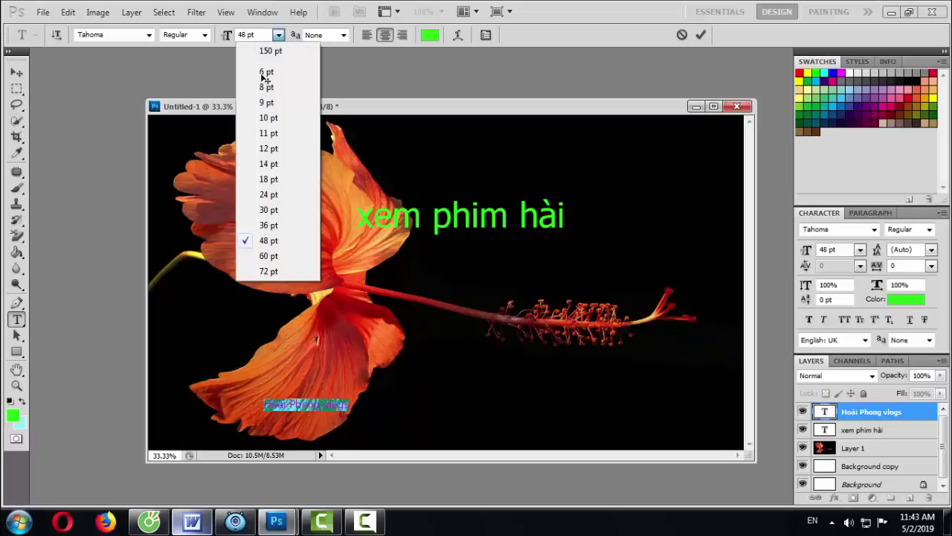
left_click(261, 264)
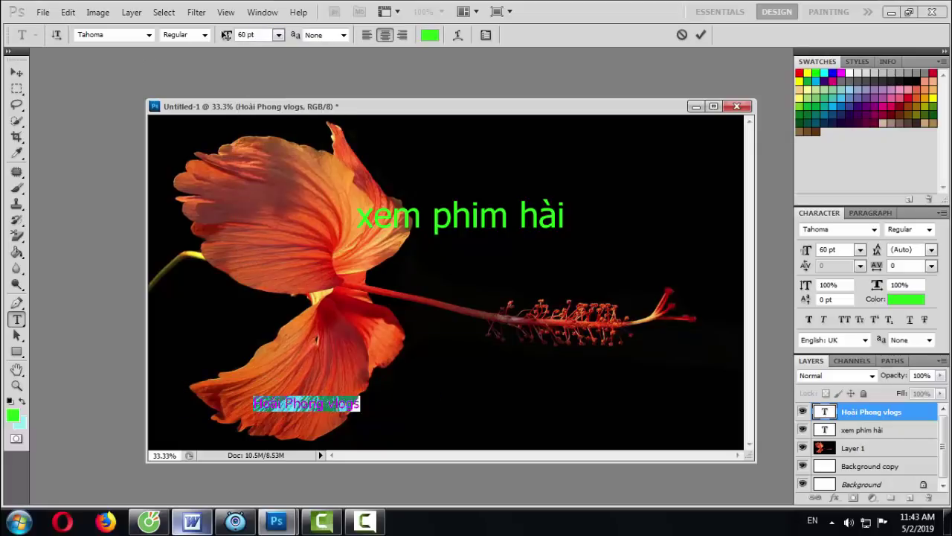
left_click(278, 35)
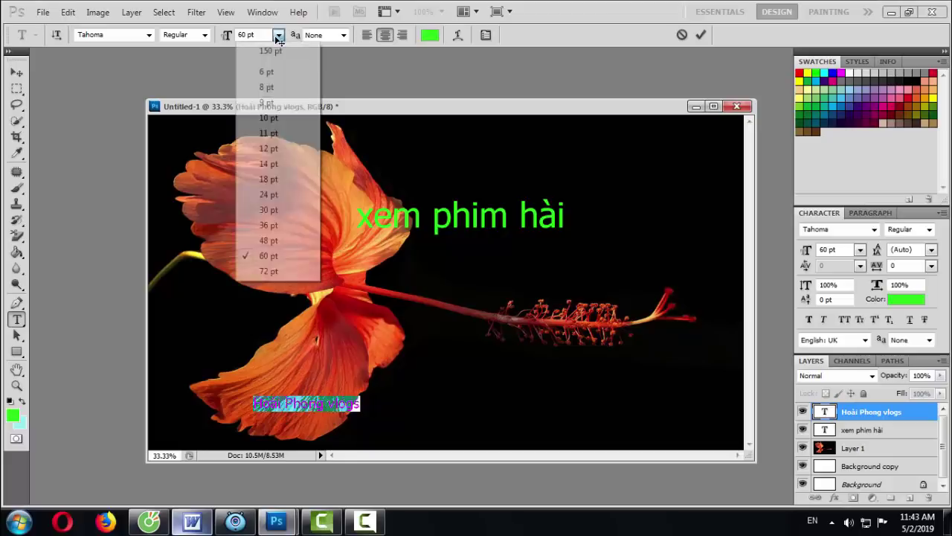
left_click(267, 273)
left_click(21, 69)
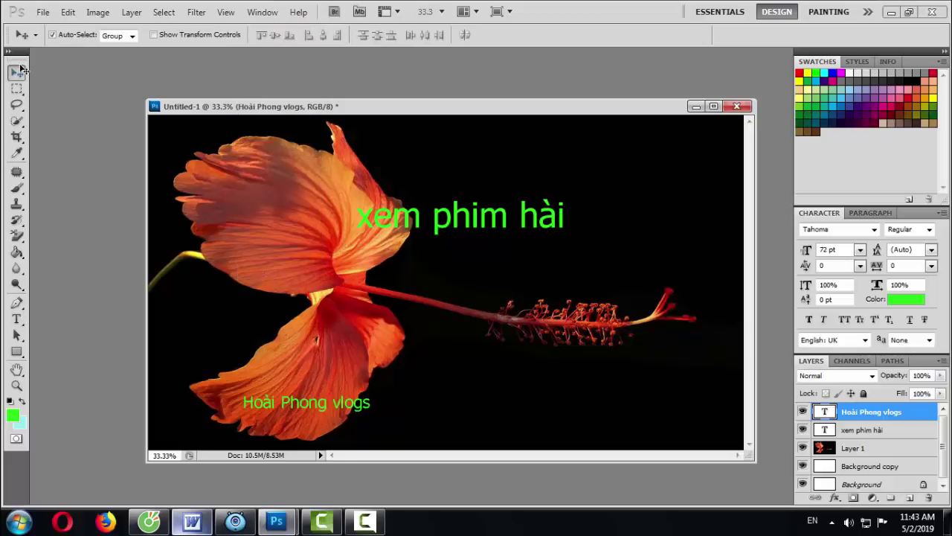
left_click_drag(315, 410, 290, 347)
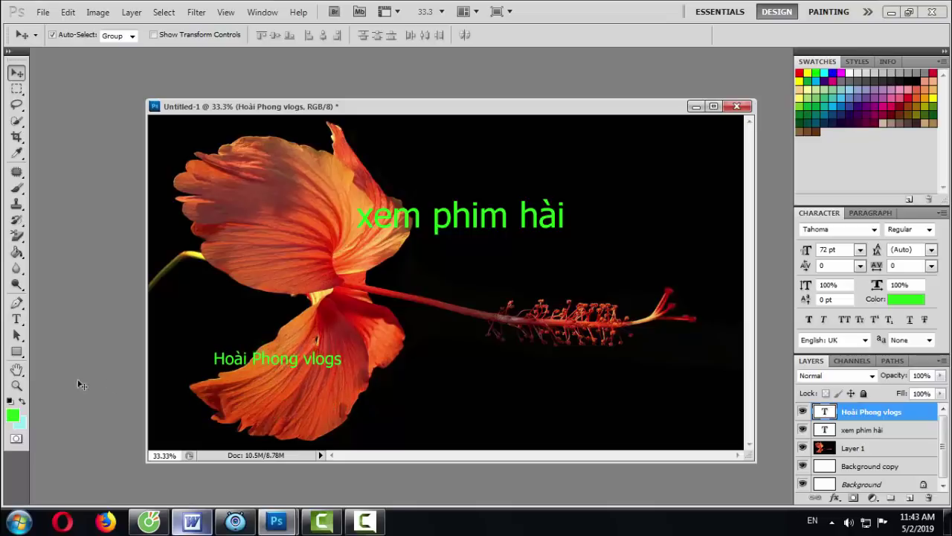
Recolour the whole channel name text yellow (e6f319) and commit the text edit
left_click(16, 318)
left_click(218, 363)
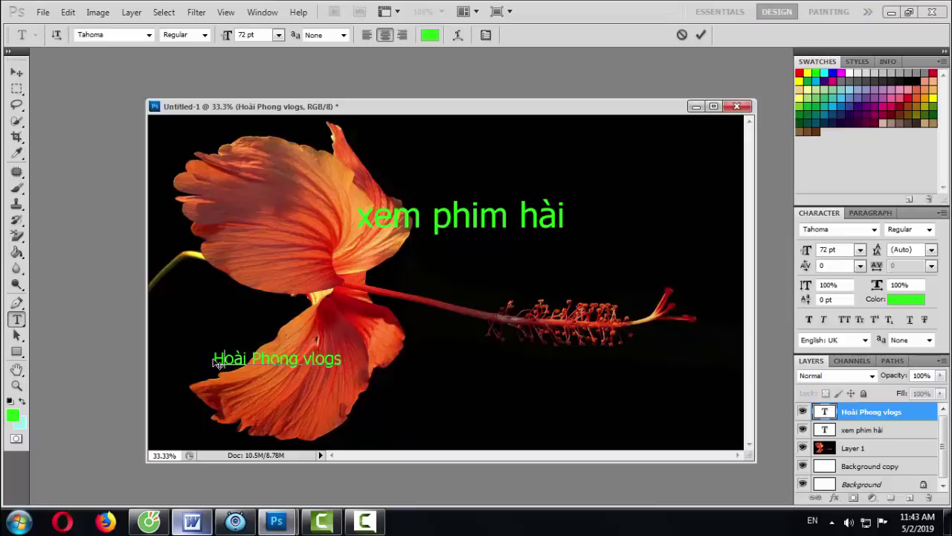
key("ctrl+a")
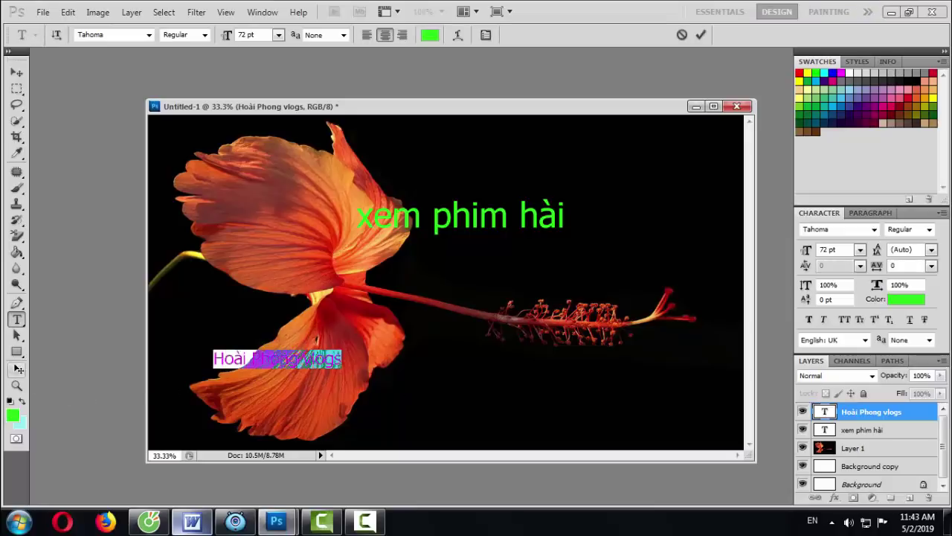
left_click(12, 415)
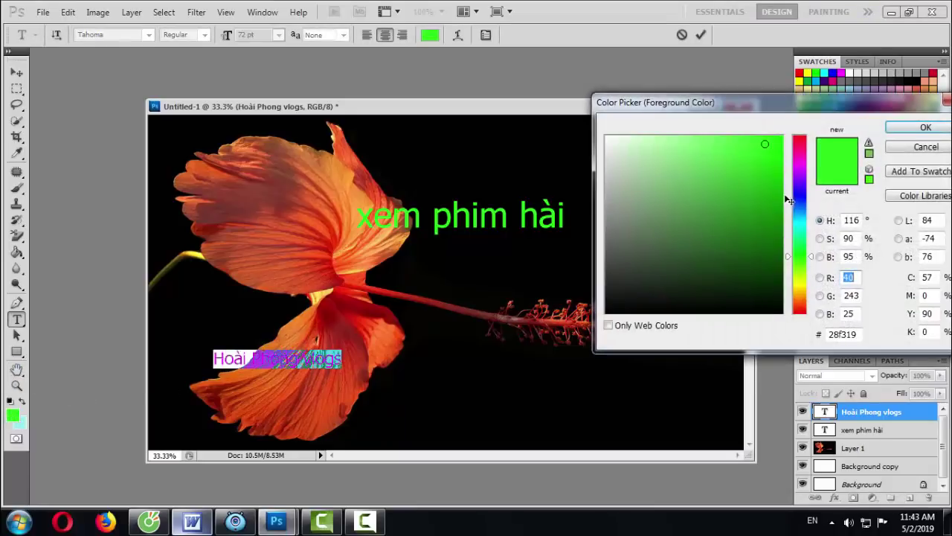
left_click(803, 282)
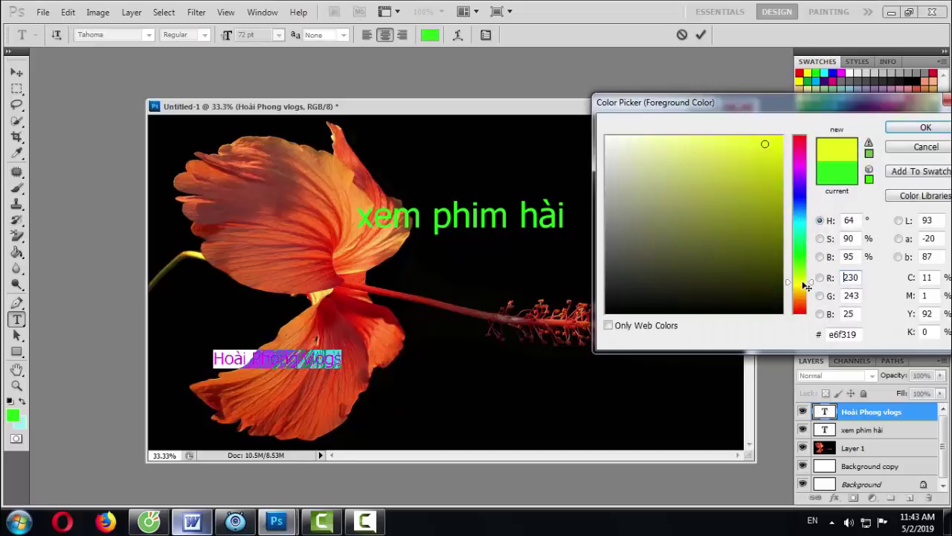
left_click(923, 127)
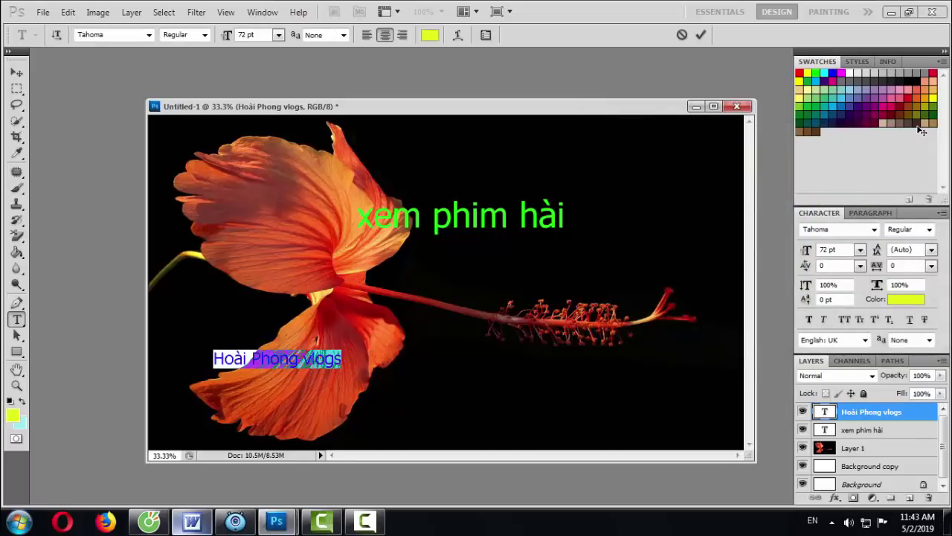
left_click(892, 433)
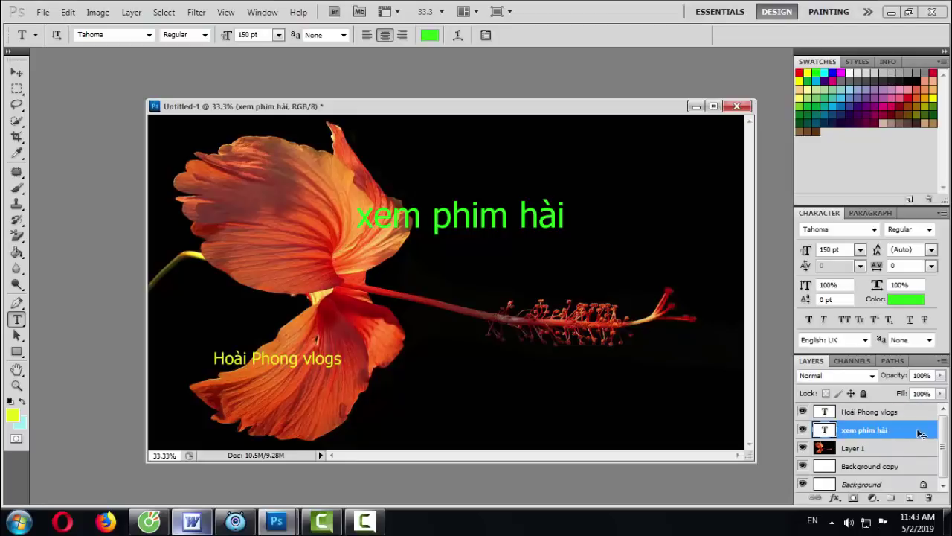
Add Stroke and Drop Shadow effects to the channel name layer, trying Pattern Overlay and switching it off again
left_click(867, 413)
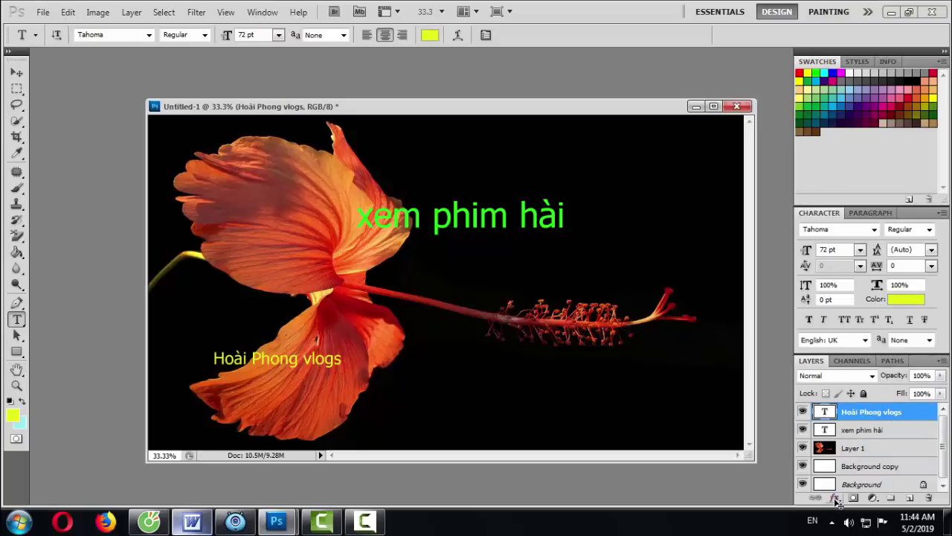
left_click(835, 497)
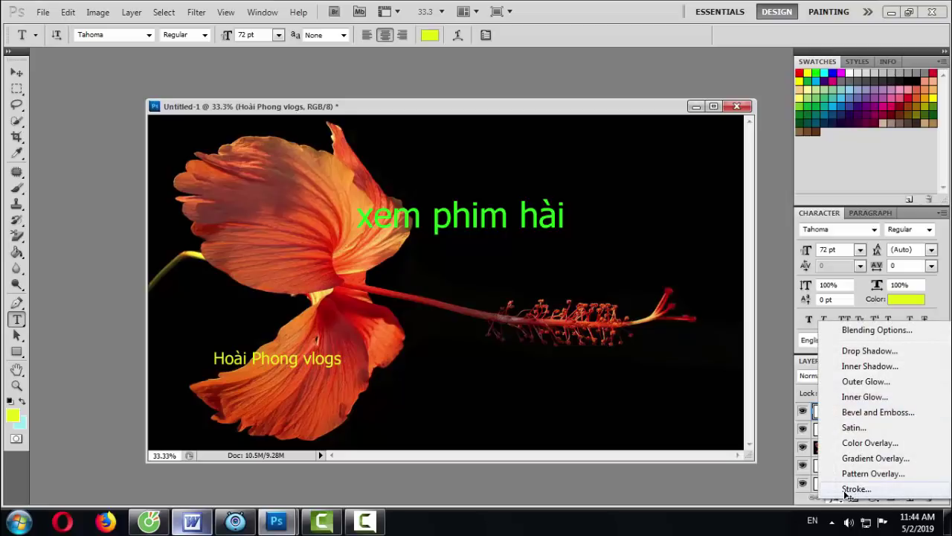
left_click(848, 489)
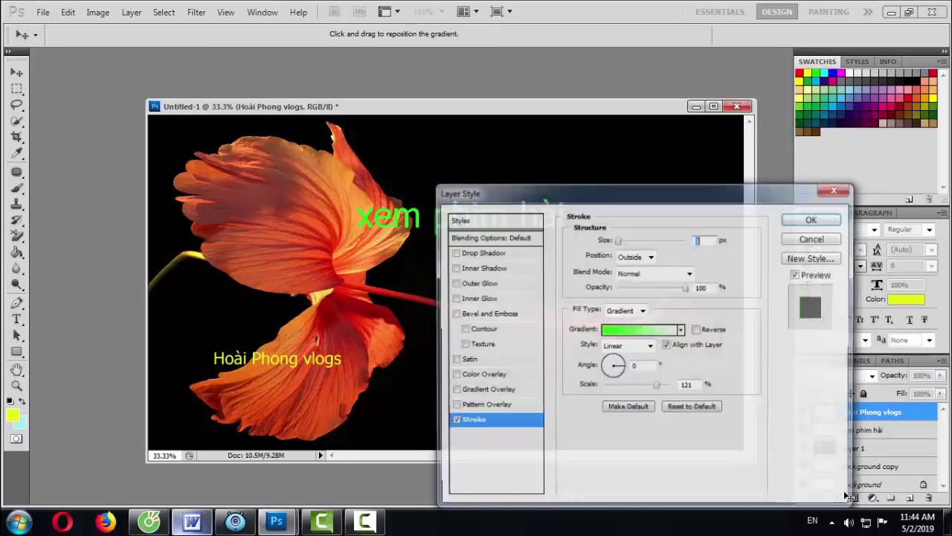
left_click(453, 408)
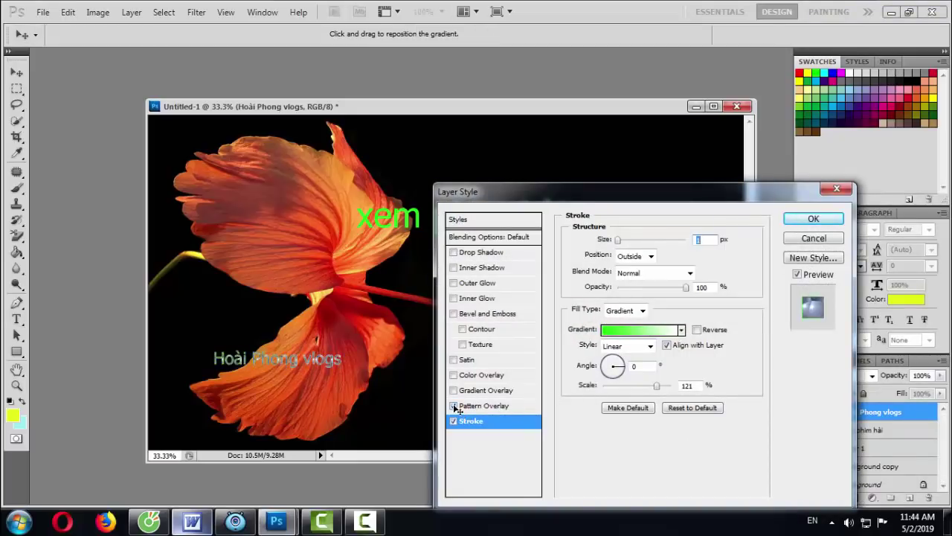
left_click(453, 407)
left_click(453, 253)
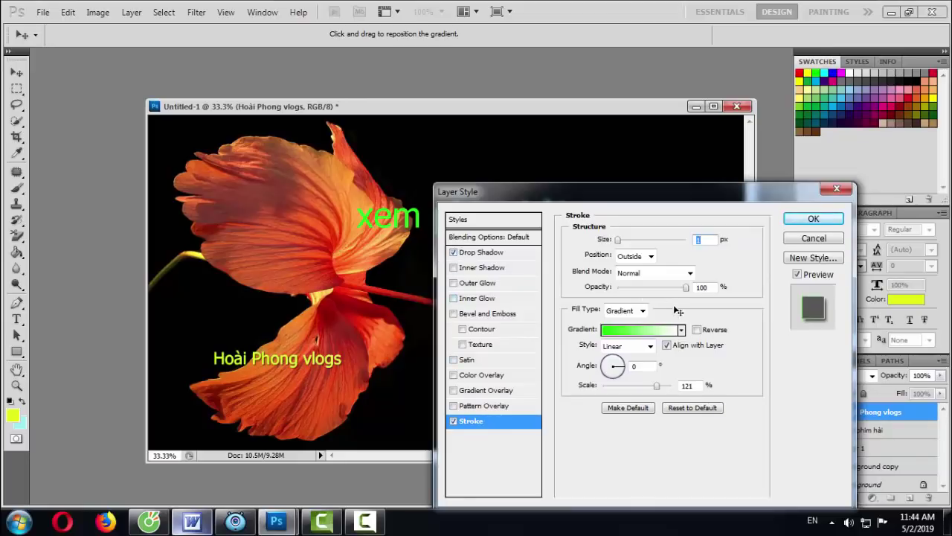
Give the channel name's stroke the blue-white-gold preset gradient and reduce the stroke opacity to 12%
left_click(682, 330)
left_click(687, 378)
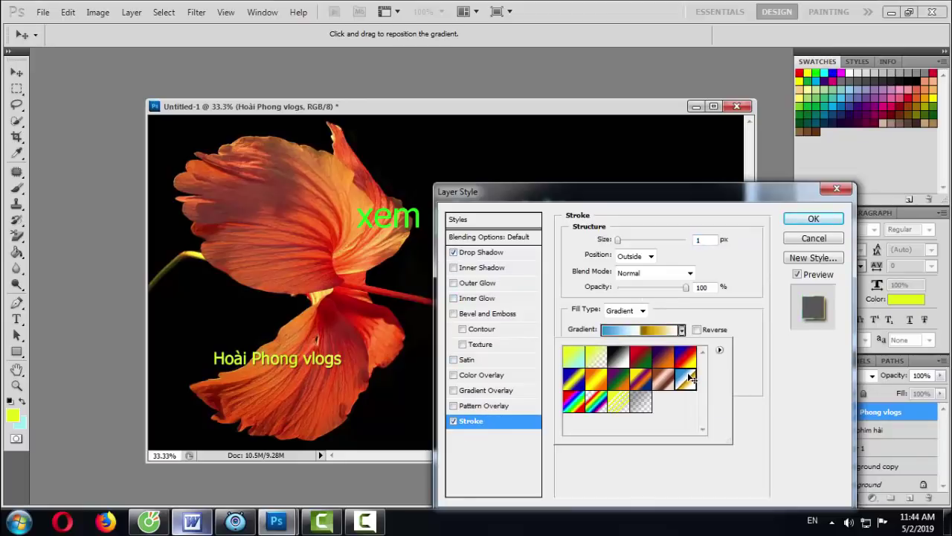
left_click(686, 286)
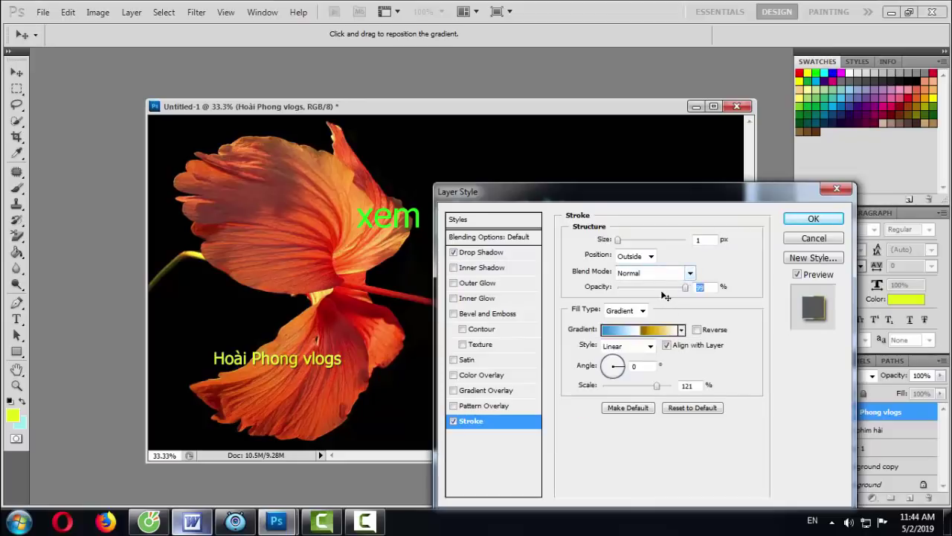
left_click_drag(685, 287, 550, 309)
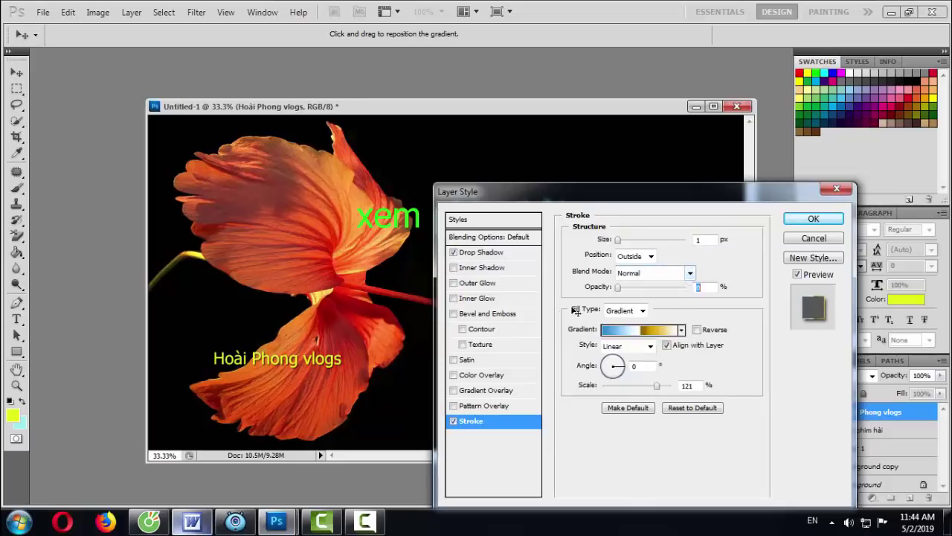
left_click(625, 286)
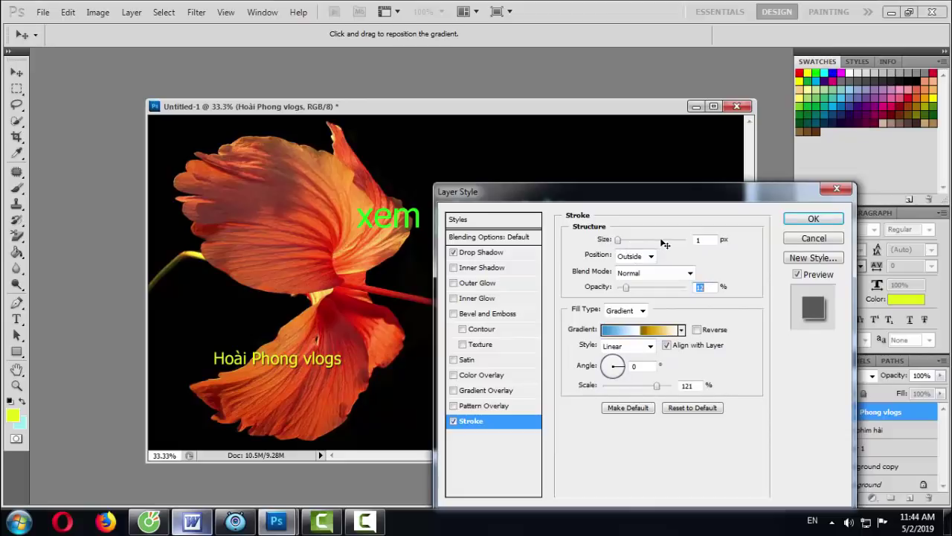
Try the red-green preset gradient on the channel name's stroke, testing a 76 px size before reducing it to 6 px
mouse_move(623, 244)
left_mouse_down()
mouse_move(690, 246)
mouse_move(642, 242)
left_mouse_up()
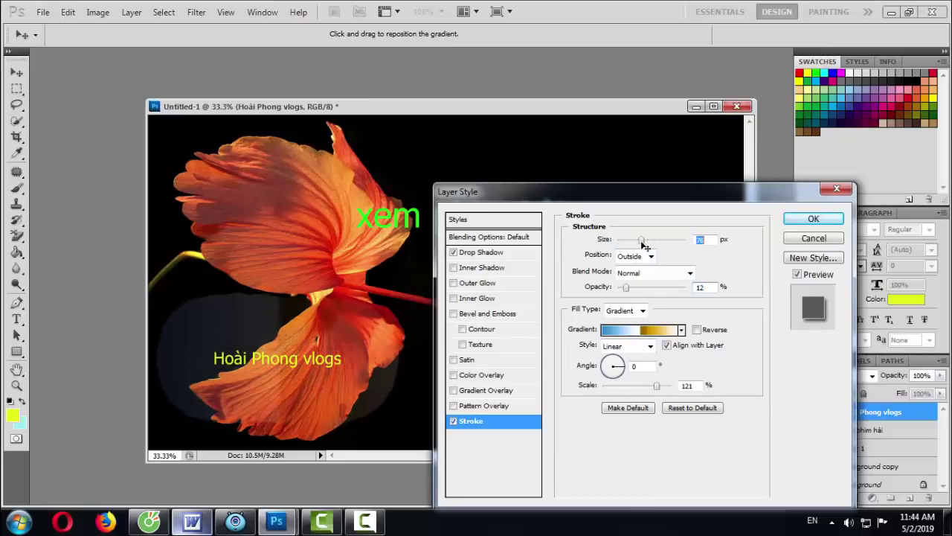
left_click(682, 331)
left_click(641, 358)
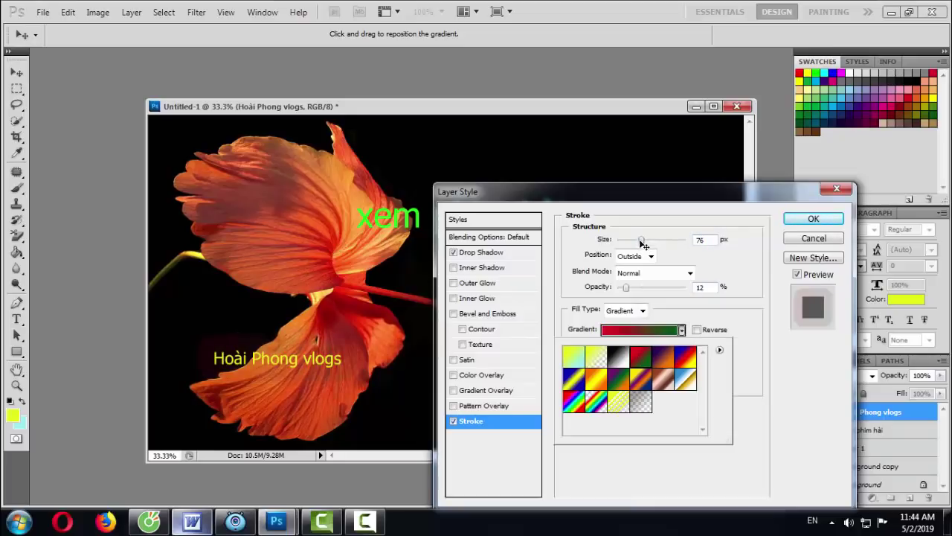
mouse_move(641, 243)
left_mouse_down()
mouse_move(678, 244)
mouse_move(601, 245)
left_mouse_up()
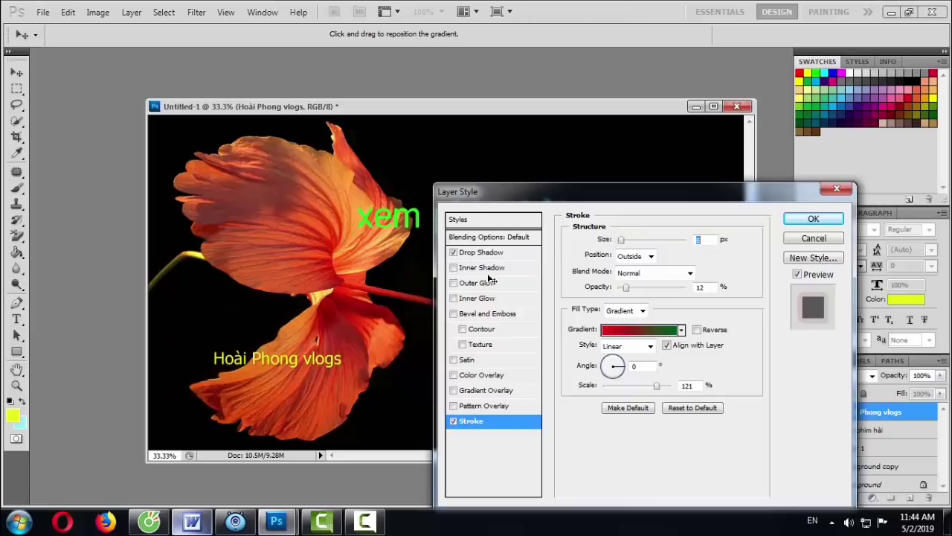
Try Inner Shadow, Inner Glow, Contour, Color Overlay and Pattern Overlay effects on the channel name, switching Stroke off
left_click(454, 267)
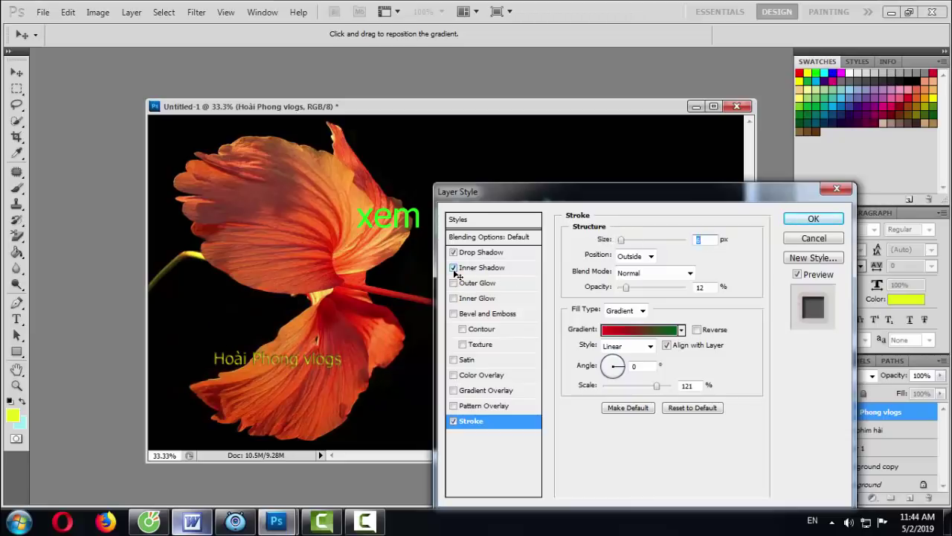
left_click(454, 268)
left_click(453, 298)
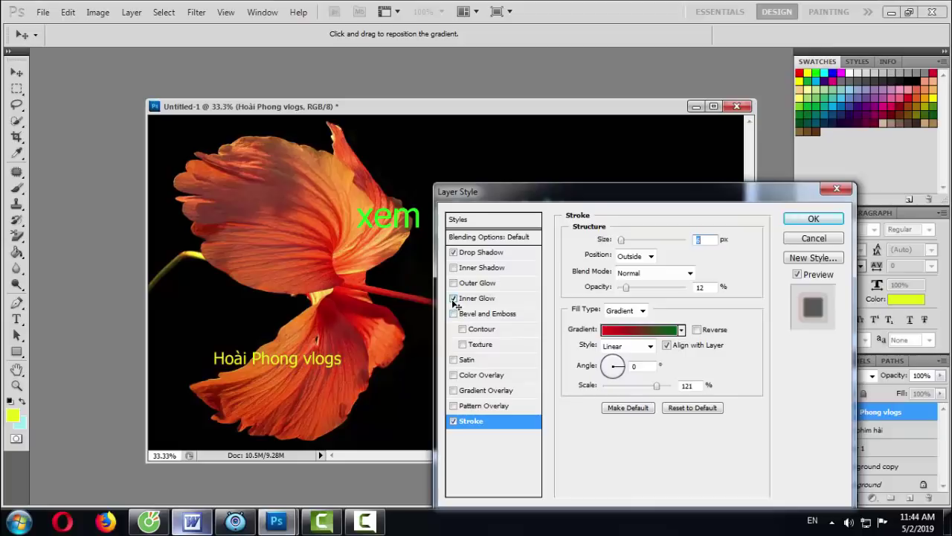
left_click(463, 330)
left_click(454, 375)
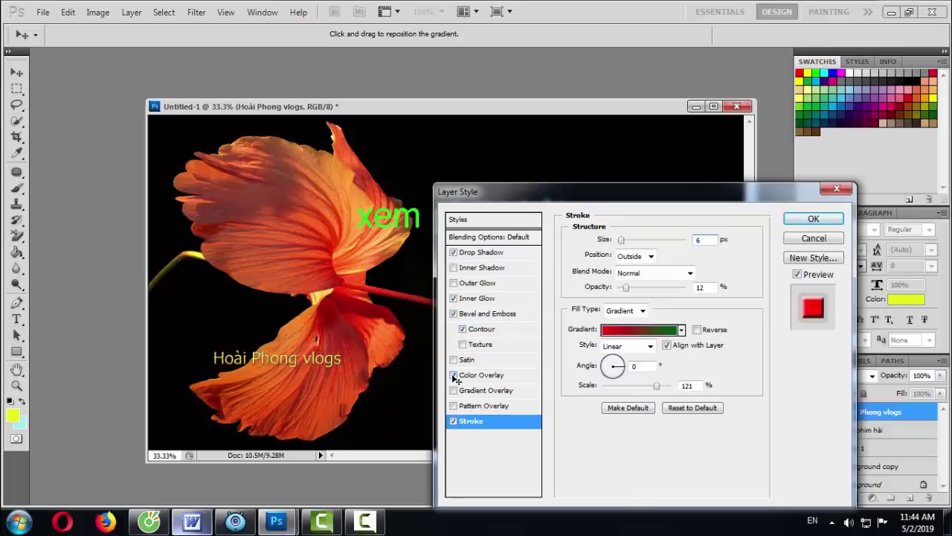
left_click(453, 421)
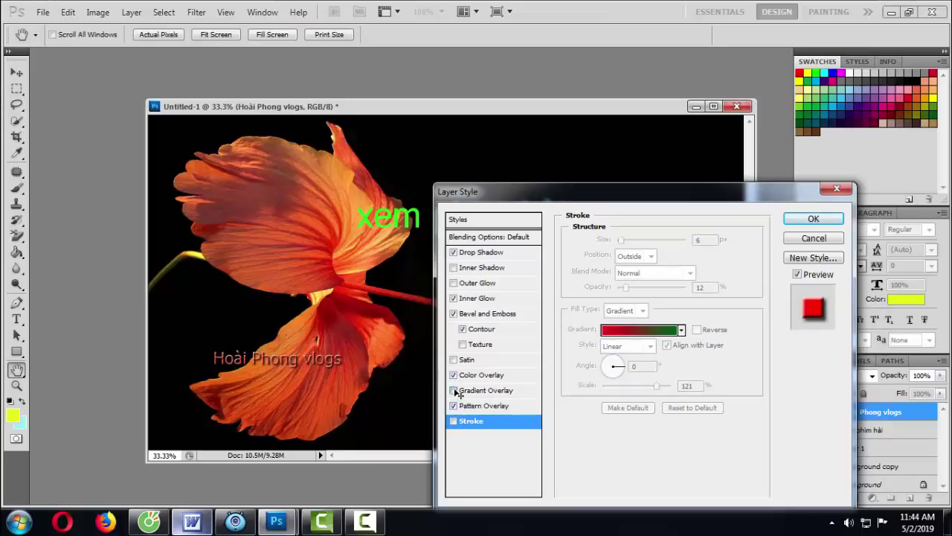
Apply the preset layer style with a red edge and glowing yellow centre to the channel name and move the text up and right
left_click(477, 227)
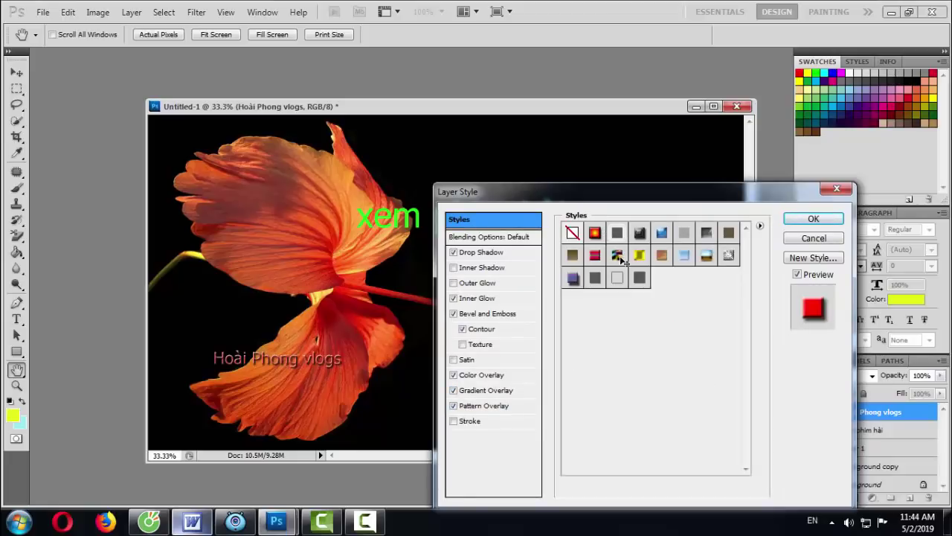
left_click(619, 256)
left_click(642, 256)
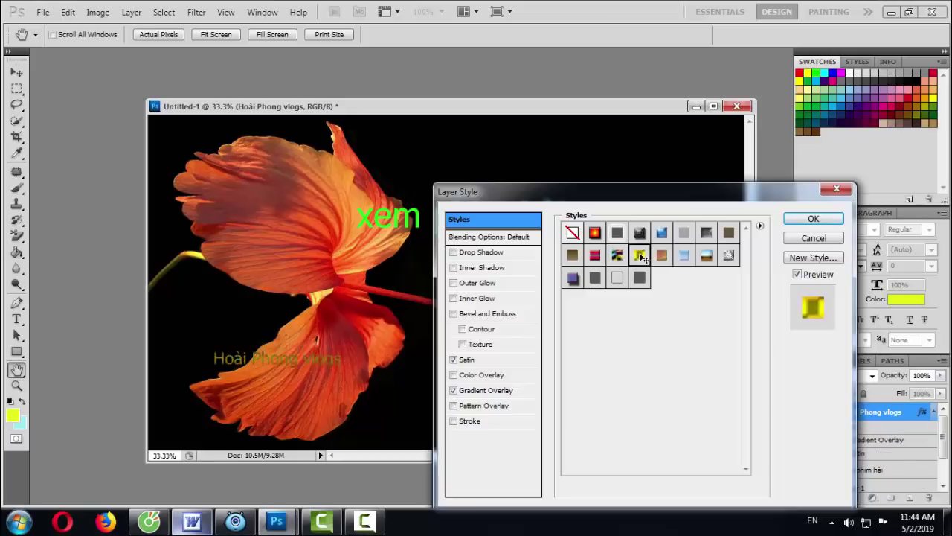
left_click(601, 234)
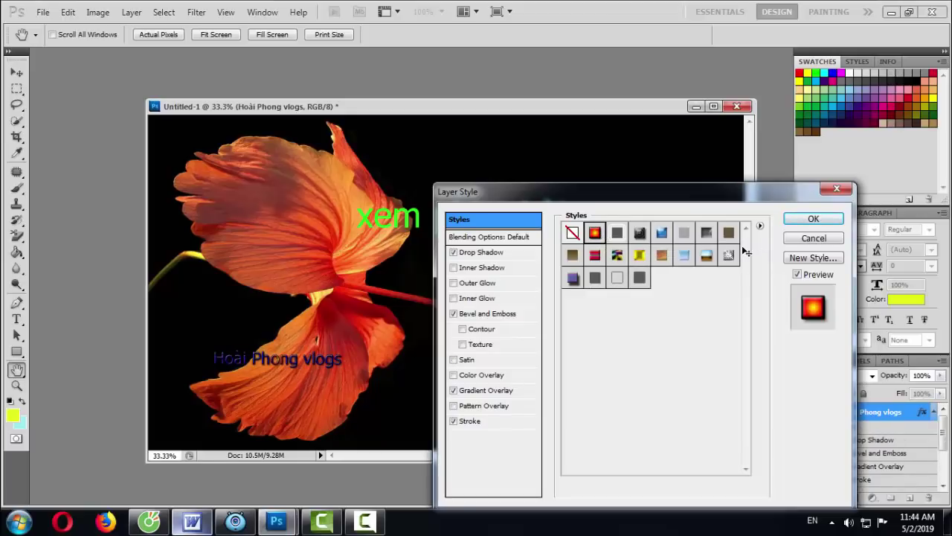
left_click(813, 218)
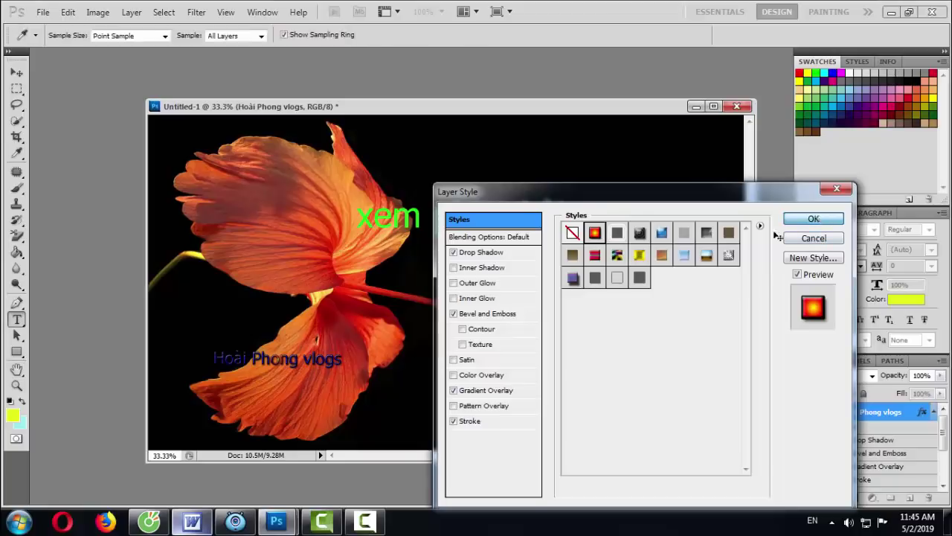
left_click(17, 74)
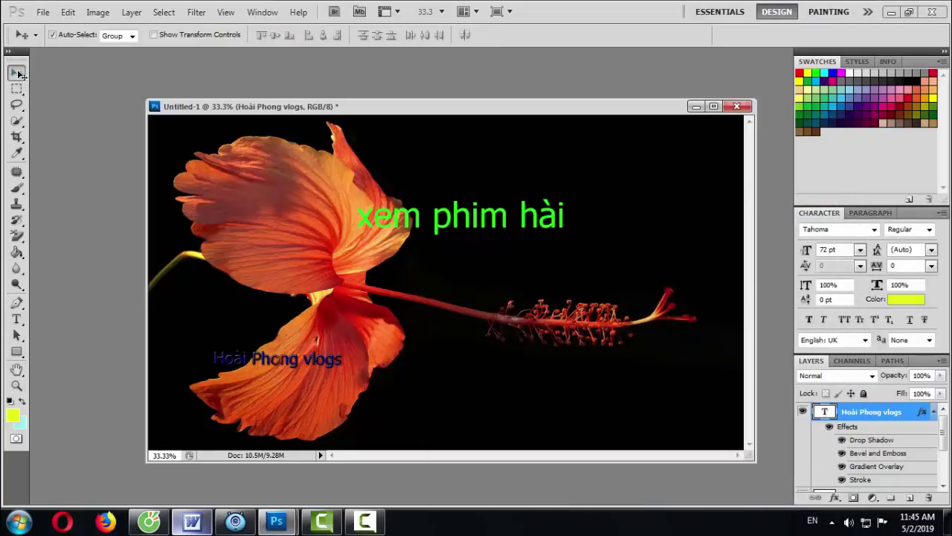
left_click_drag(283, 359, 335, 341)
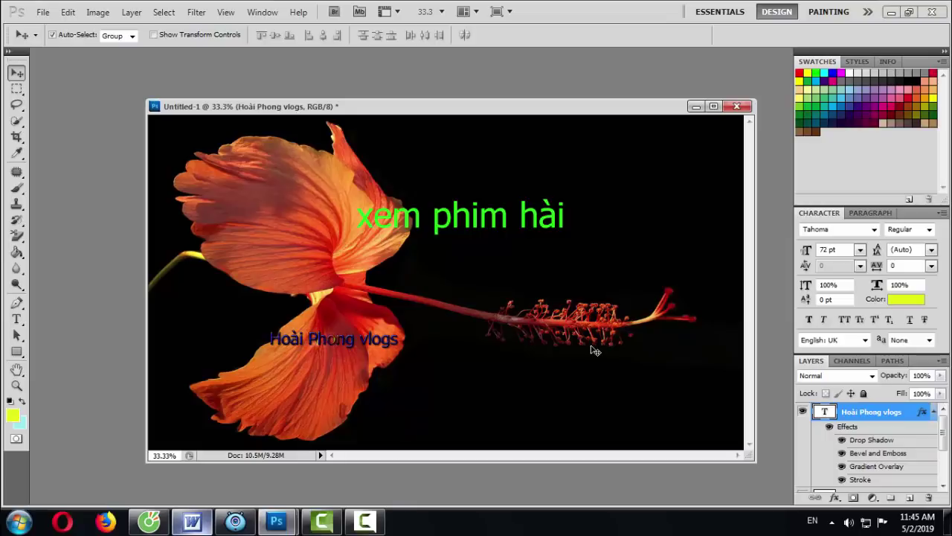
Save a JPEG copy of the banner in the KHO TAI LIEU HINH folder, named after the channel plus 1, at quality 10
left_click(43, 12)
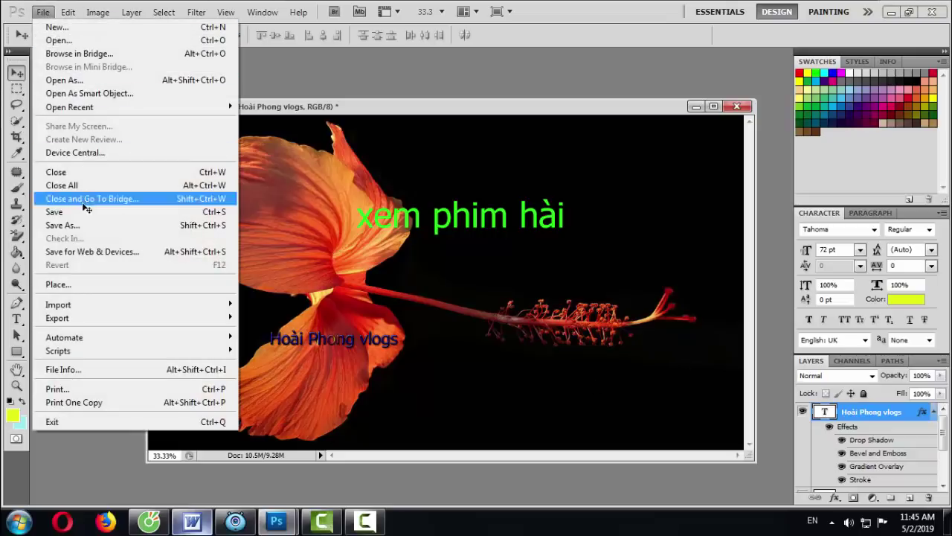
left_click(54, 212)
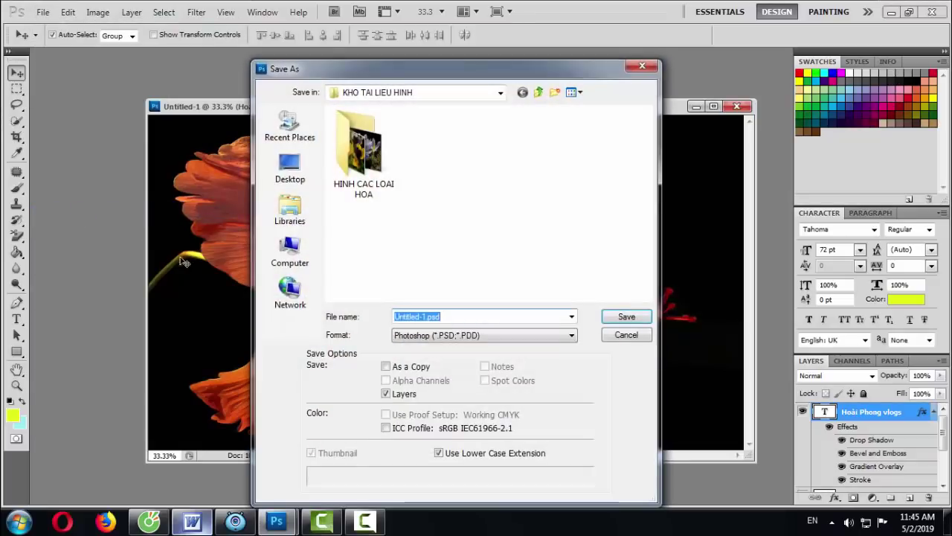
left_click(572, 337)
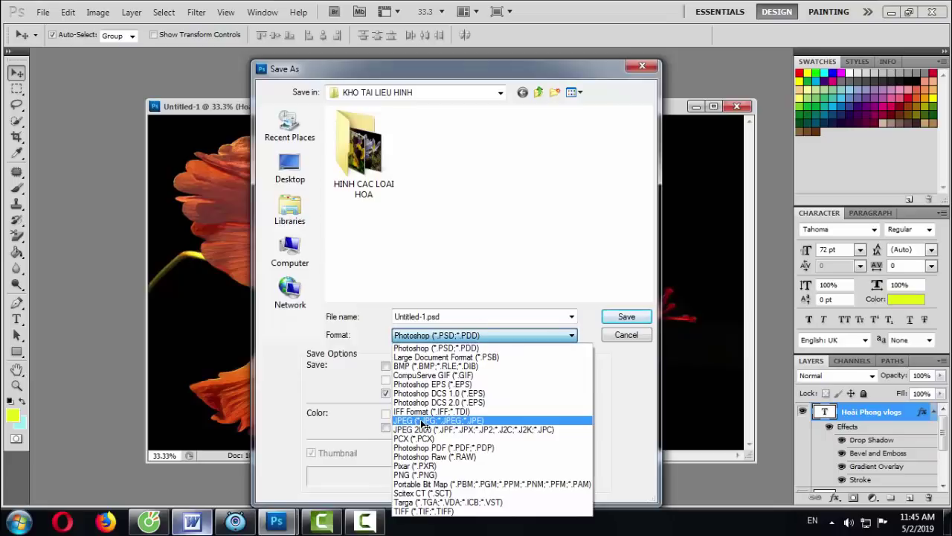
left_click(448, 422)
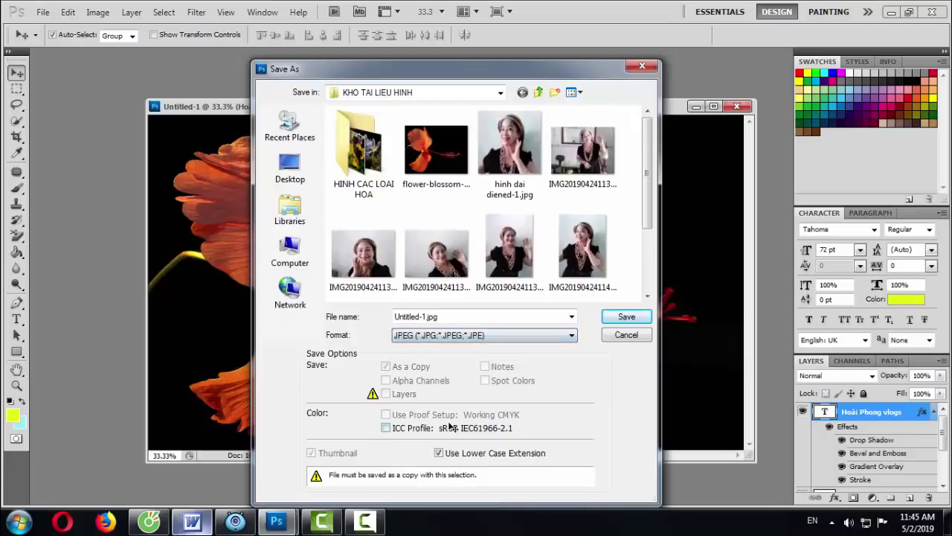
double_click(419, 318)
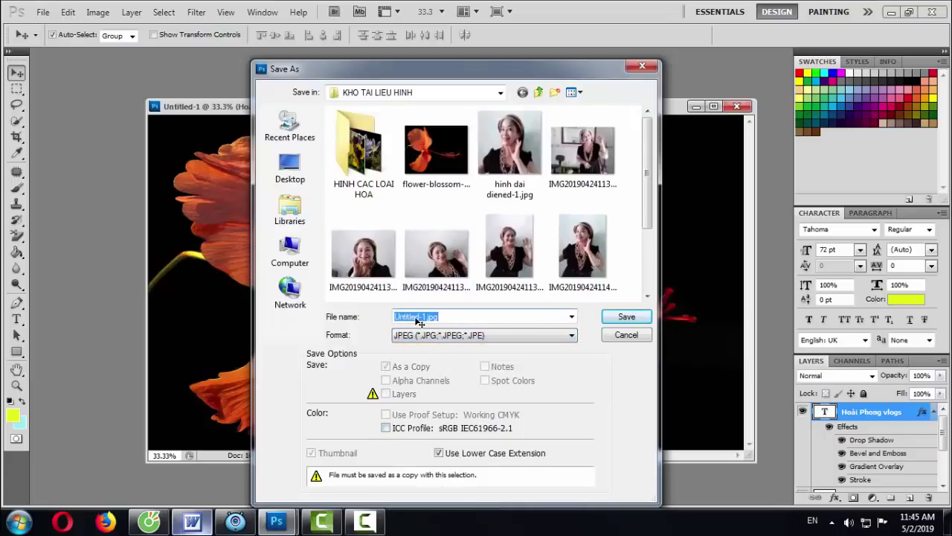
left_click(419, 318)
double_click(419, 319)
type("hoai phong1")
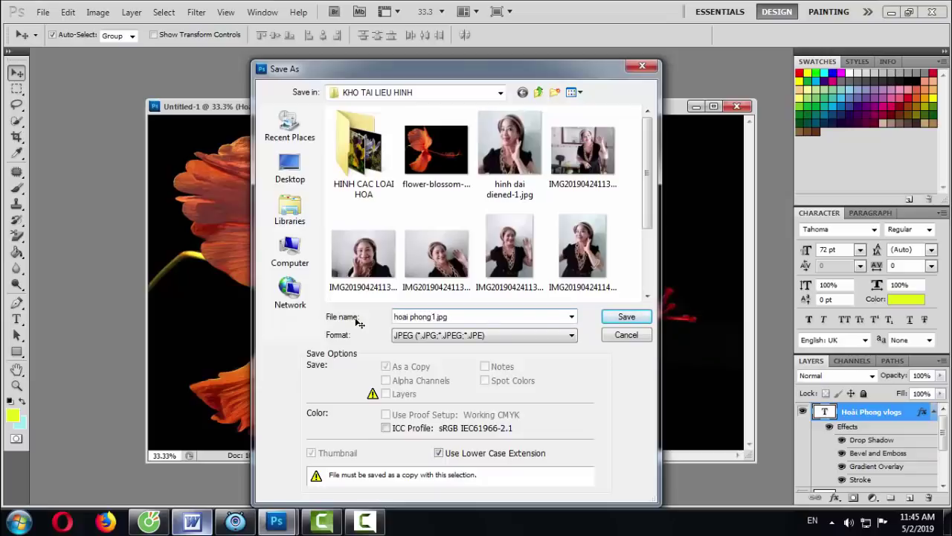
left_click(623, 318)
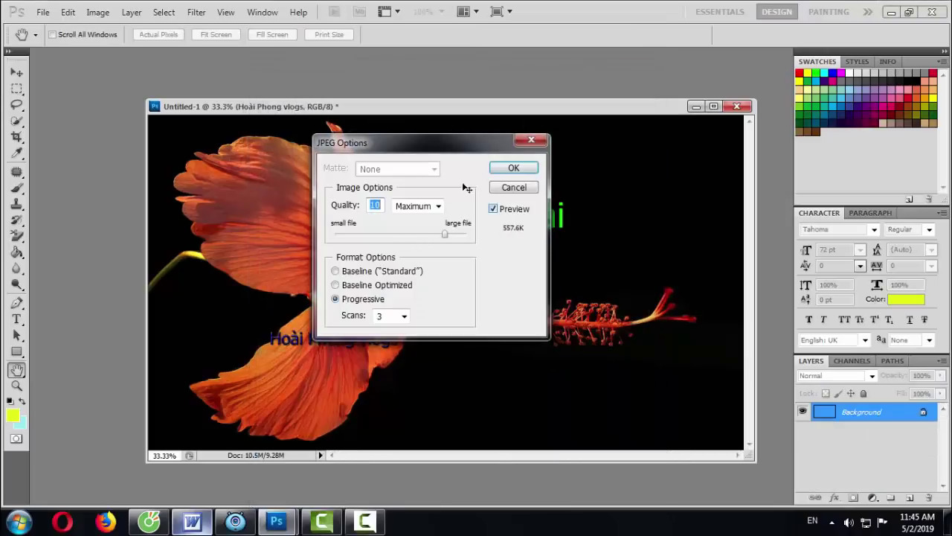
left_click(513, 169)
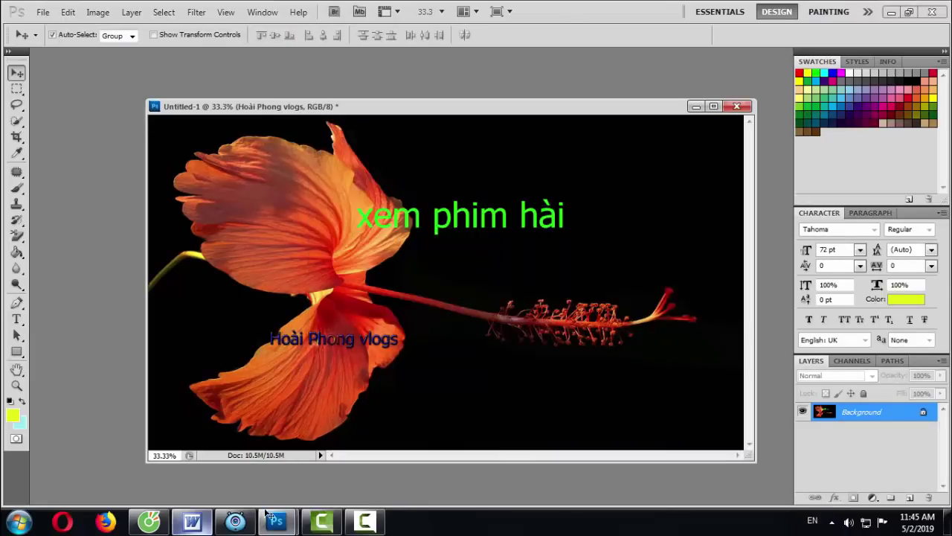
Switch to the YouTube channel page in the browser, upload DEP QUA-2.jpg from the Desktop as channel art and open its crop adjustment
left_click(149, 523)
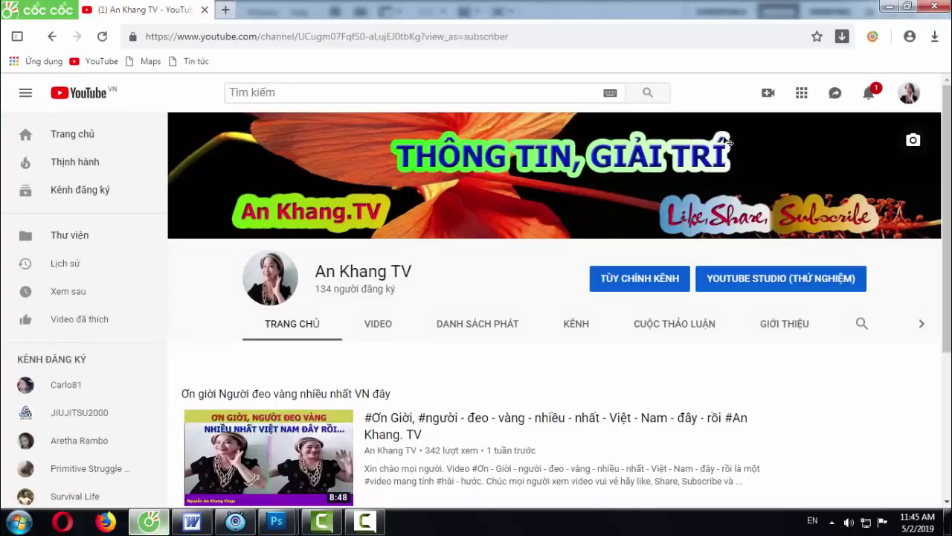
left_click(914, 141)
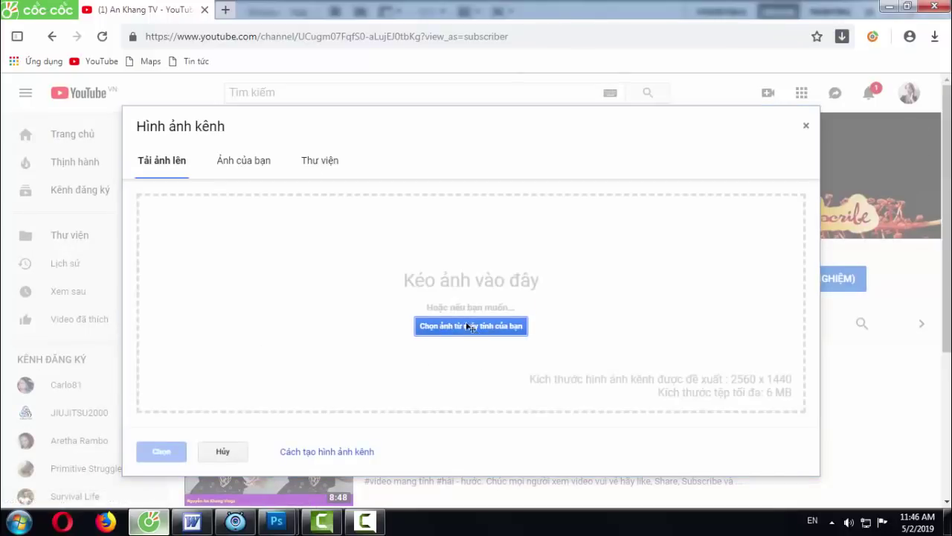
left_click(497, 324)
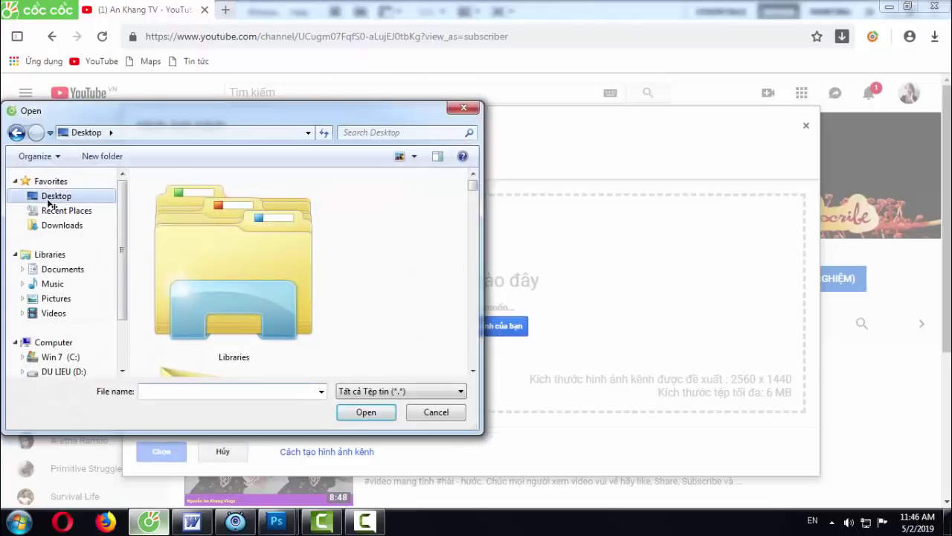
left_click_drag(474, 195, 493, 281)
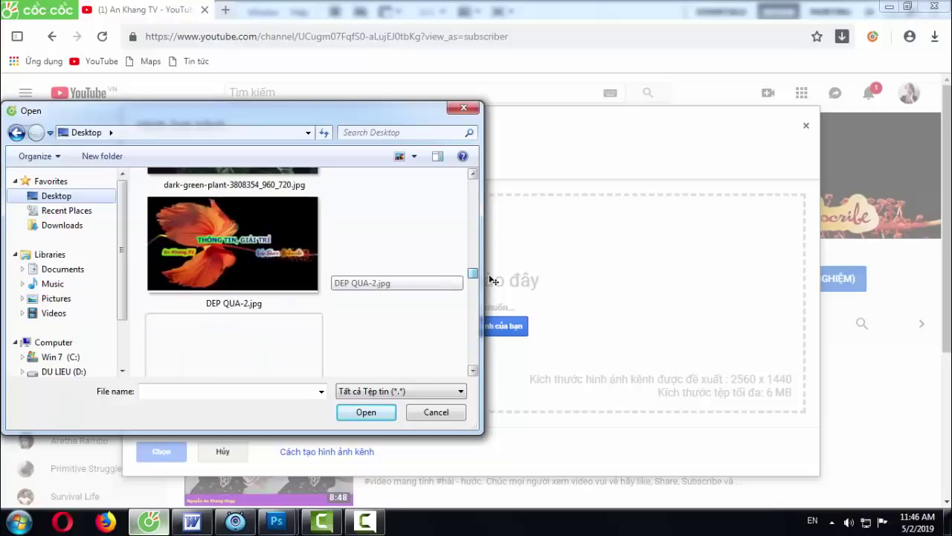
left_click(260, 259)
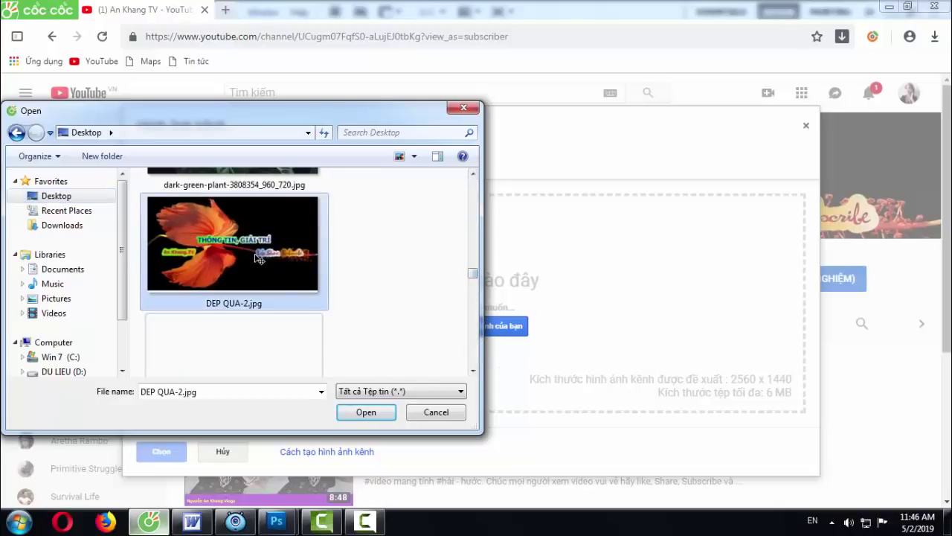
left_click(364, 415)
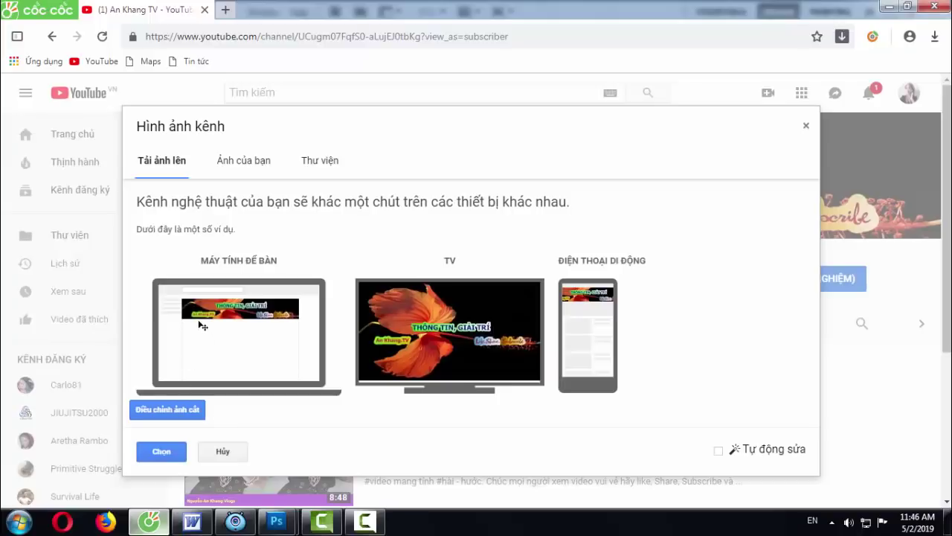
left_click(161, 409)
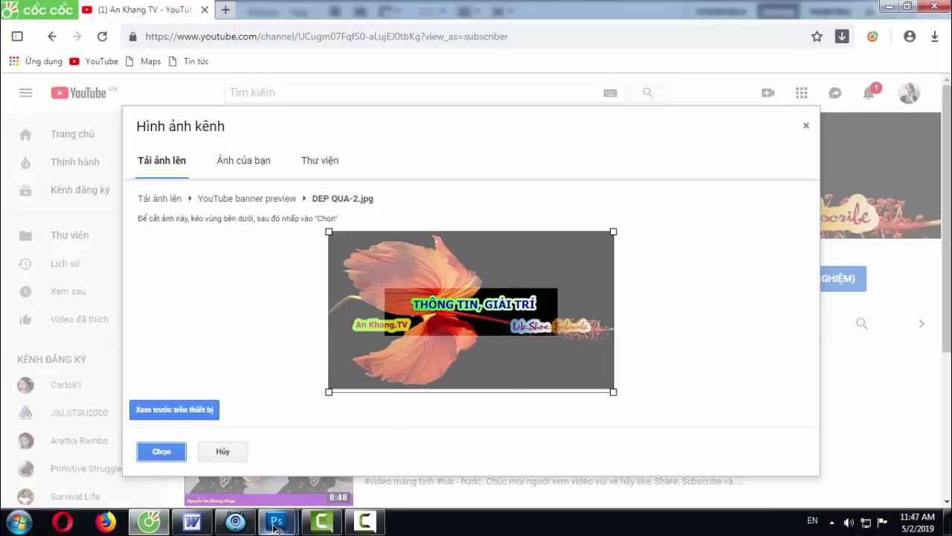
Switch back to the banner in Photoshop and move the channel name text up to the flower's centre
mouse_move(276, 521)
left_click(359, 472)
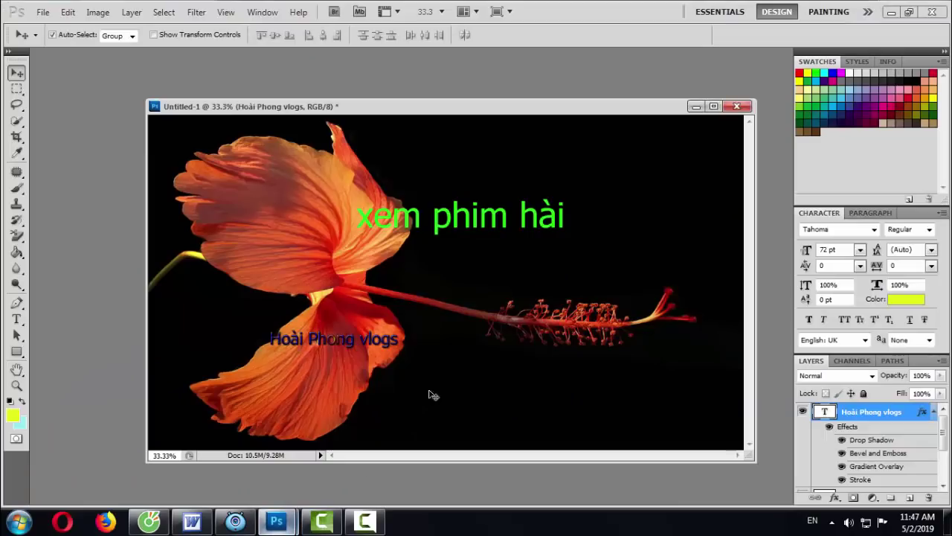
left_click_drag(312, 342, 376, 341)
key("ctrl+z")
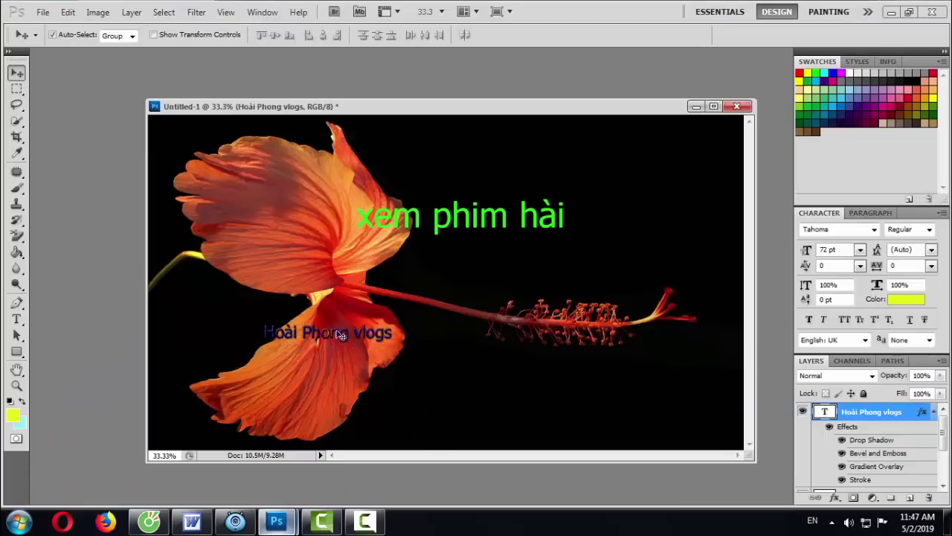
left_click_drag(311, 339, 308, 297)
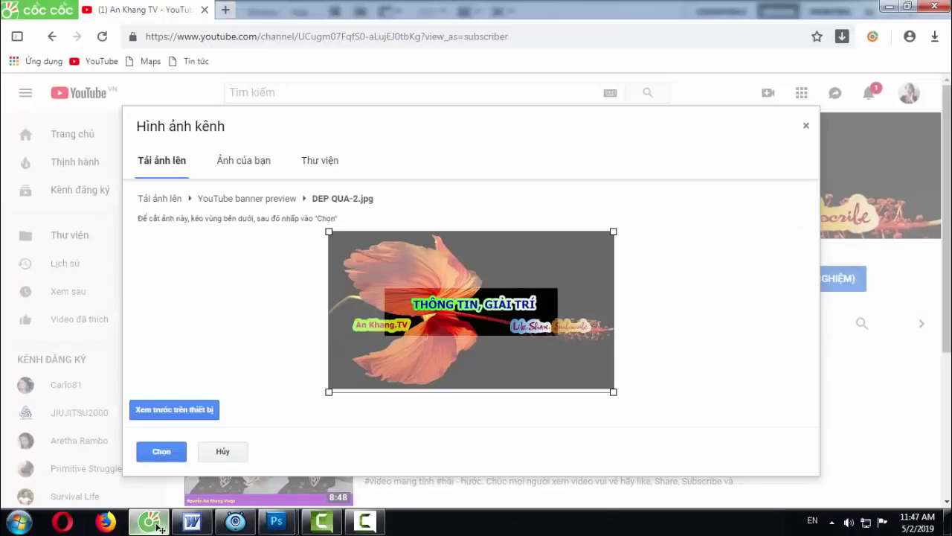
Check the channel art crop area in the browser again, return to Photoshop and shift the channel name text slightly right and down
left_click(149, 520)
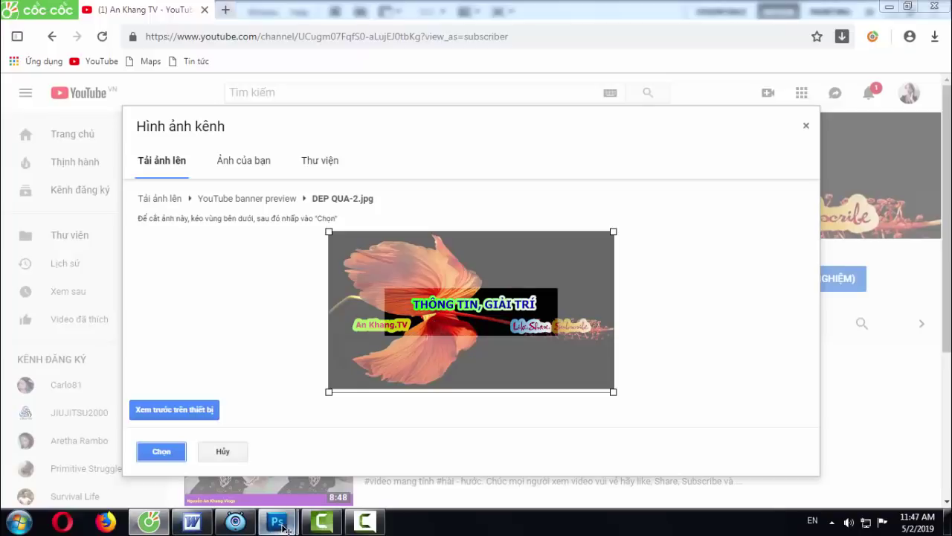
mouse_move(276, 520)
left_click(353, 471)
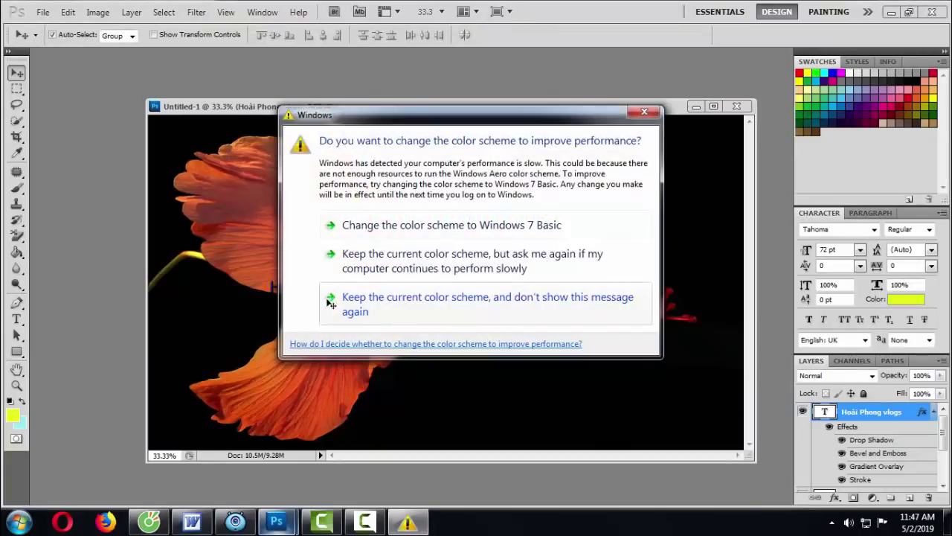
left_click(644, 112)
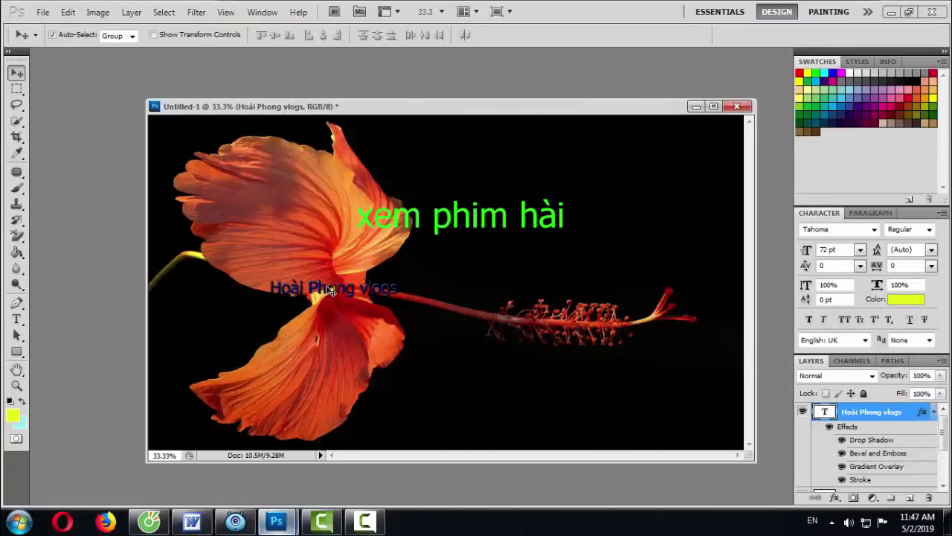
left_click_drag(331, 292, 353, 296)
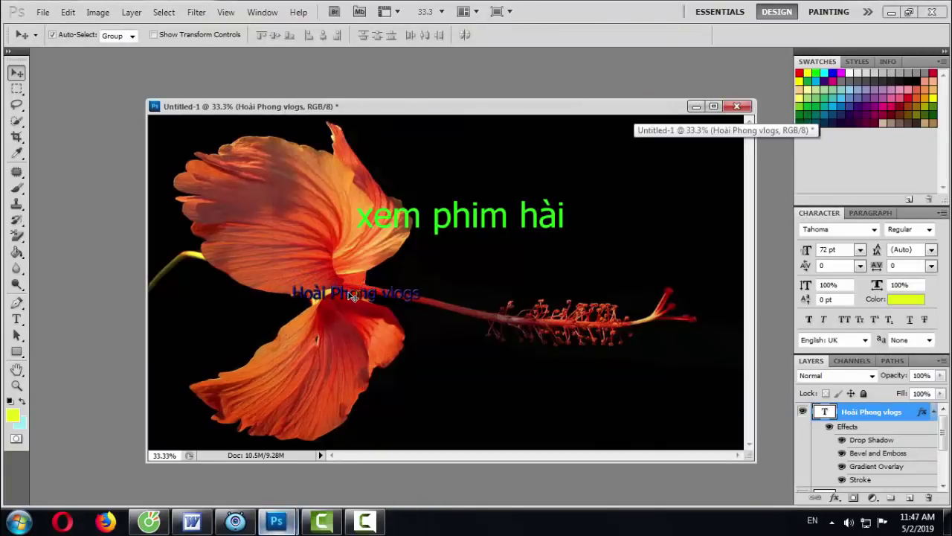
Move the "xem phim hài" text down closer to the channel name, and close the banner document without saving
left_click_drag(441, 223, 430, 258)
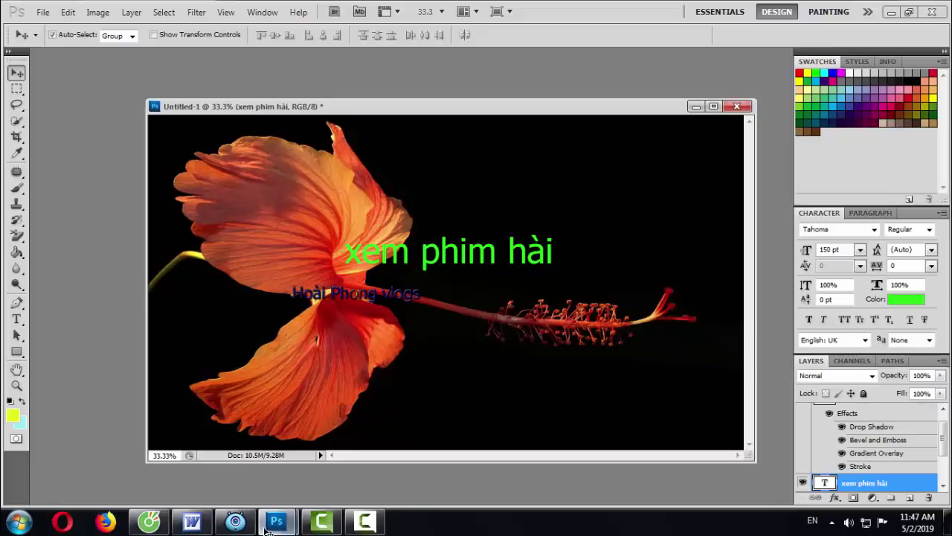
left_click(739, 107)
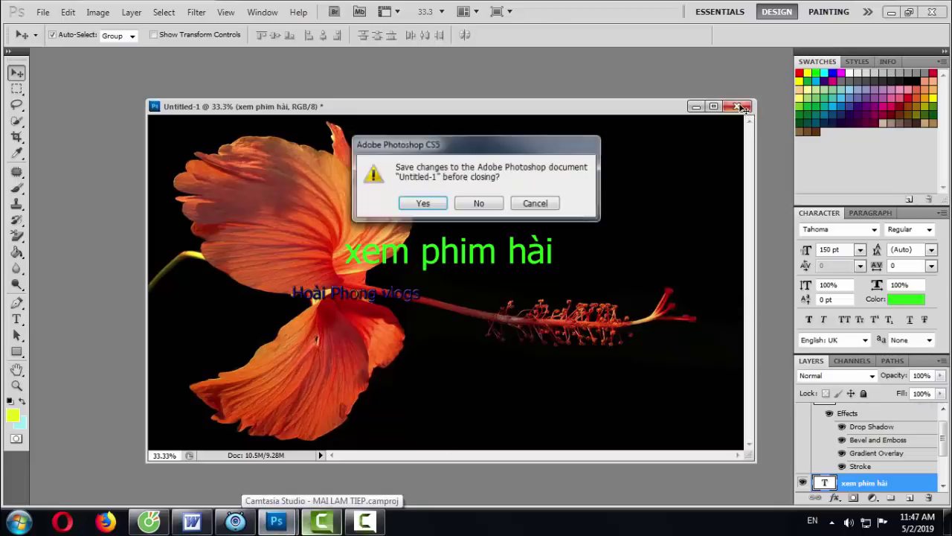
left_click(476, 206)
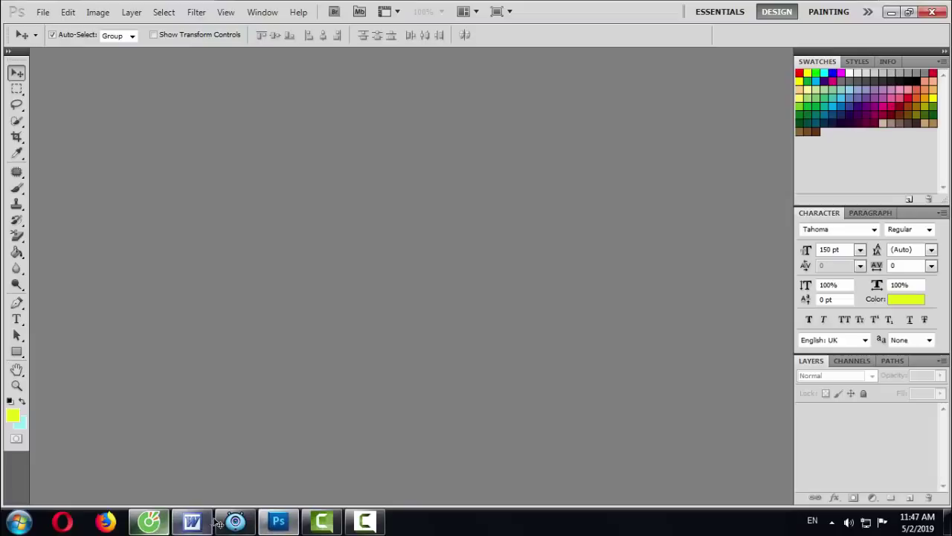
left_click(321, 520)
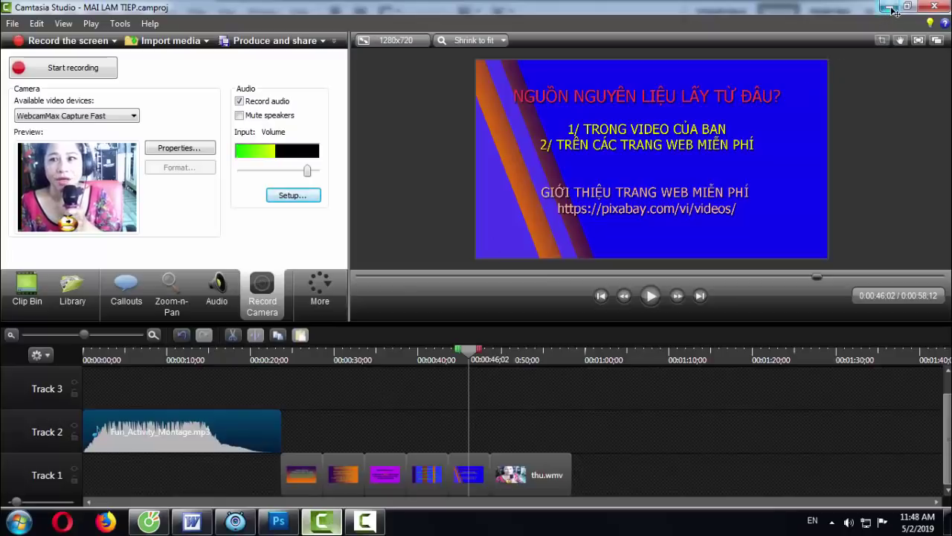
left_click(278, 521)
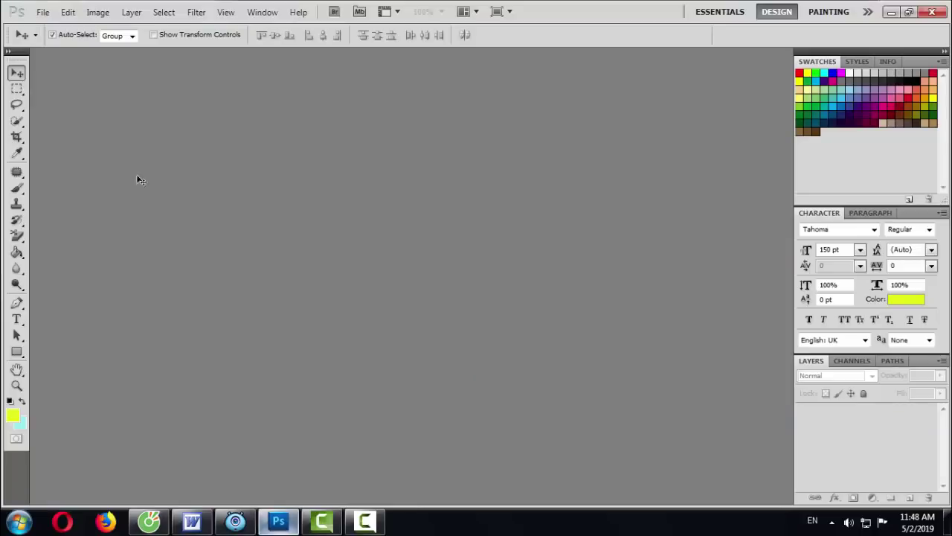
Create a new blank document 110 x 110 pixels and place it in a floating window
left_click(41, 12)
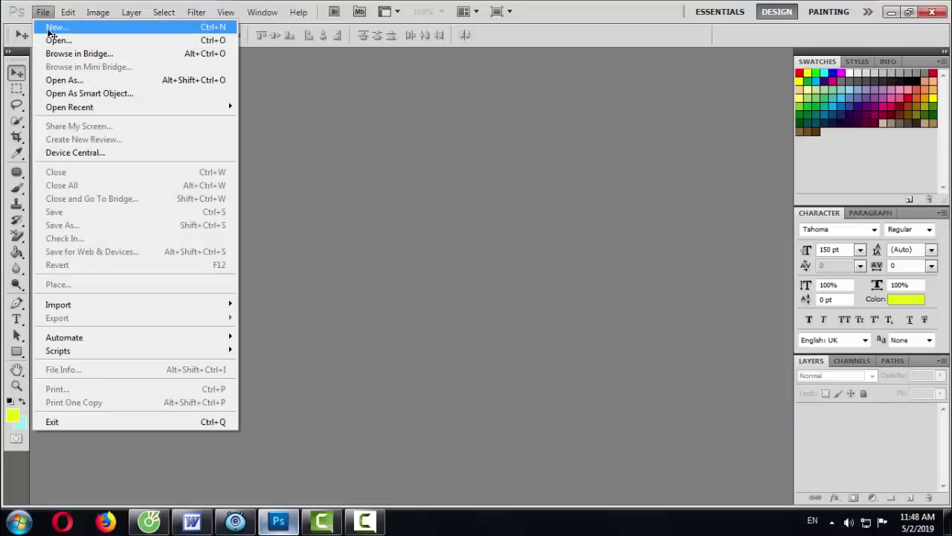
left_click(49, 31)
left_click(364, 243)
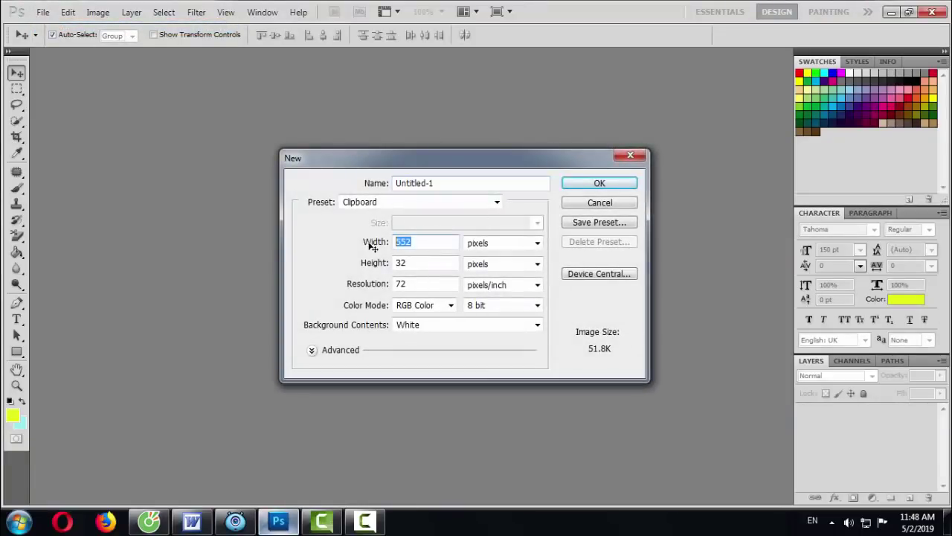
type("110")
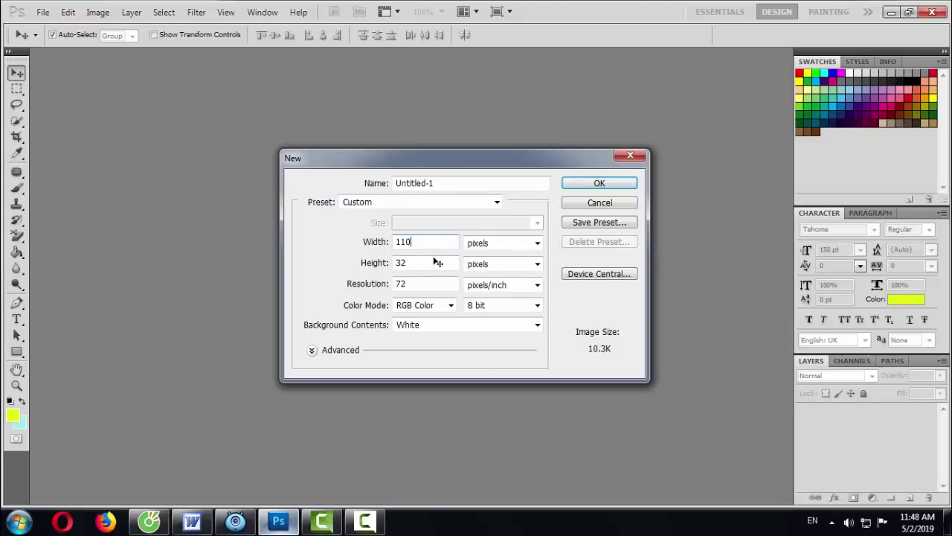
key("Tab")
type("110")
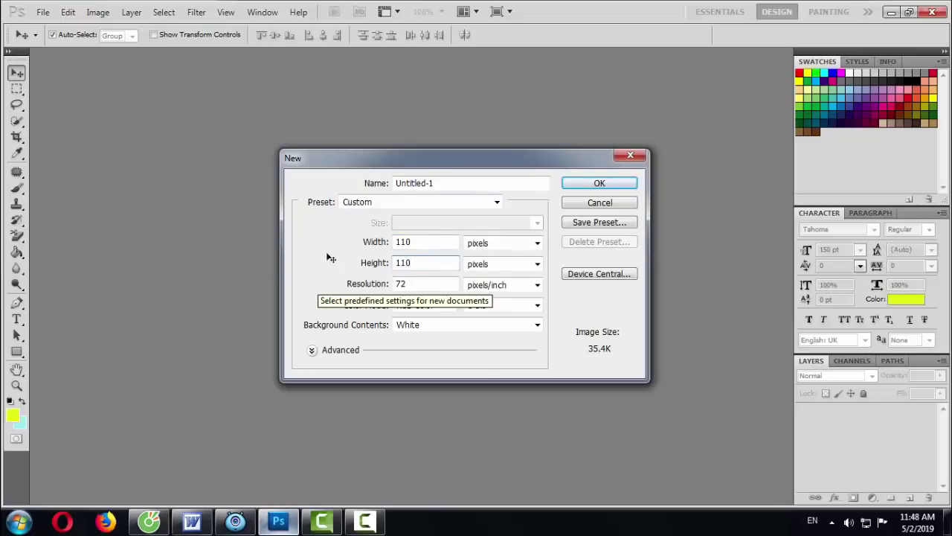
left_click(605, 187)
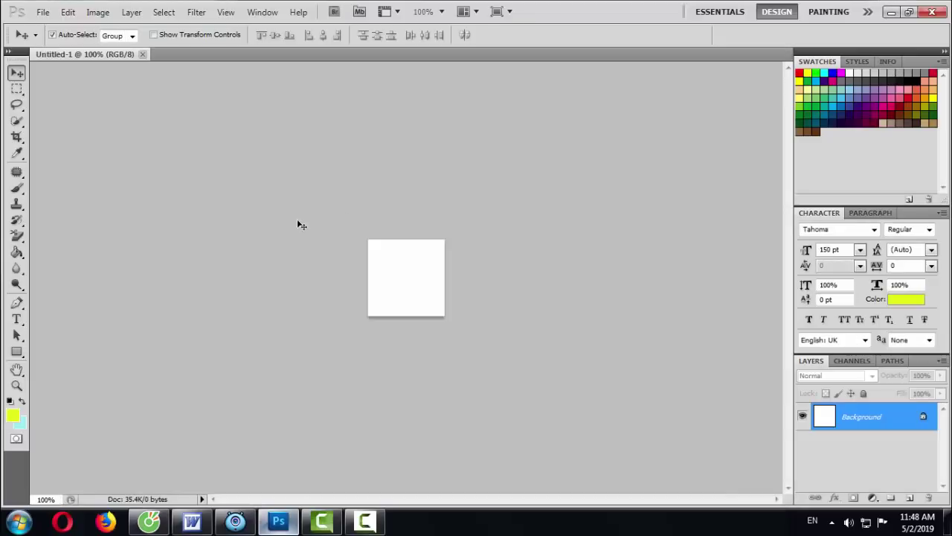
left_click_drag(82, 56, 128, 99)
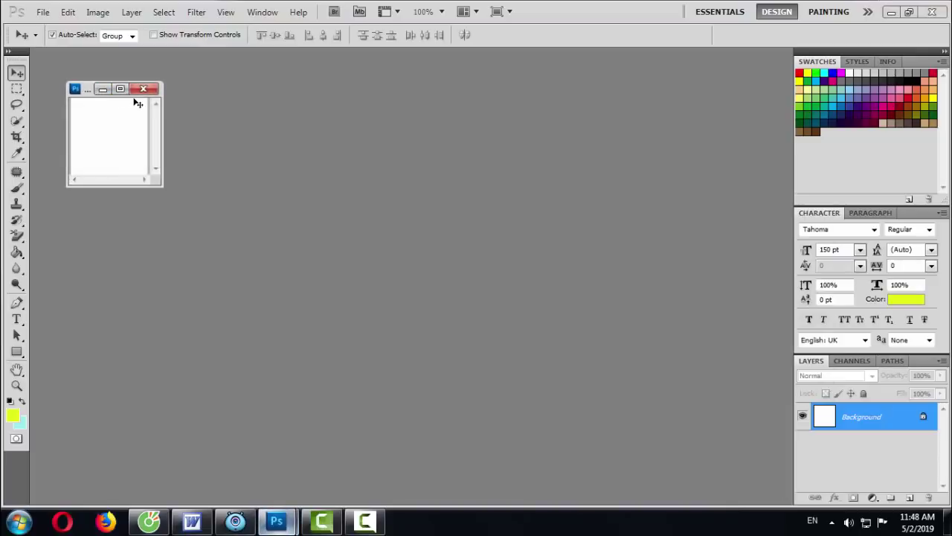
Open IMG20190424113932.jpg from the KHO TAI LIEU HINH folder and separate it into its own floating window
left_click(43, 12)
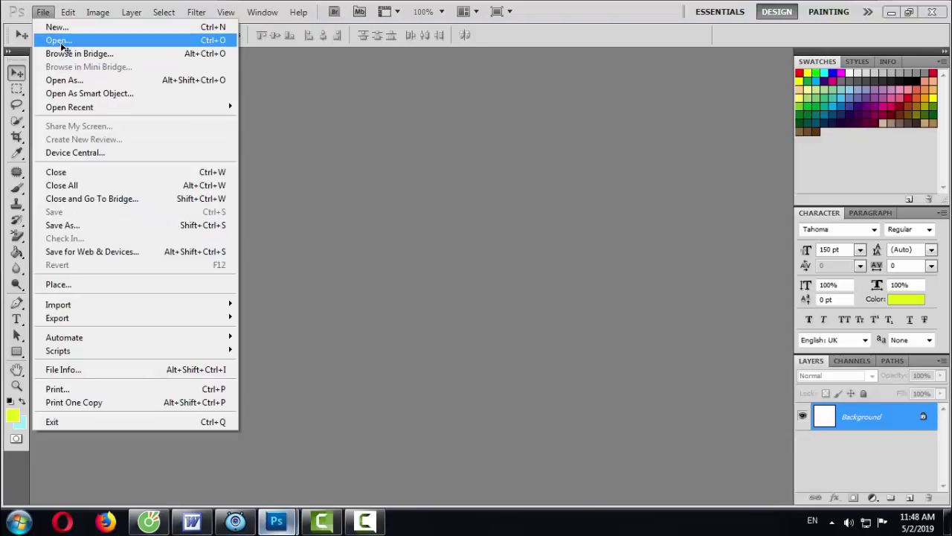
left_click(60, 40)
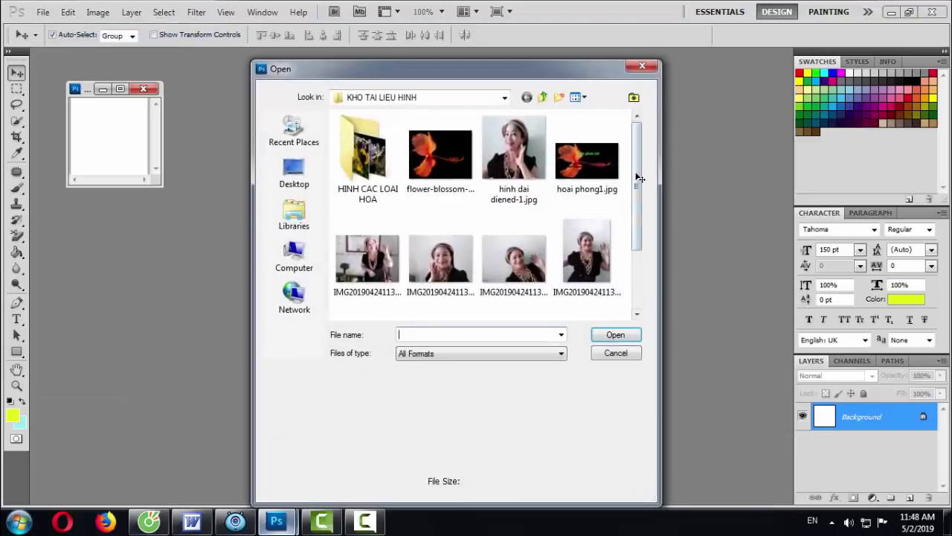
left_click(523, 149)
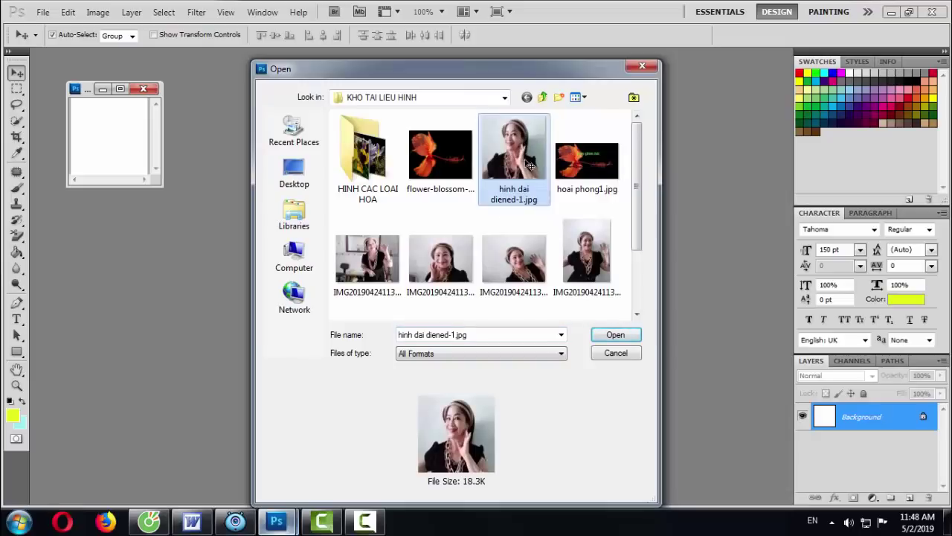
left_click(584, 262)
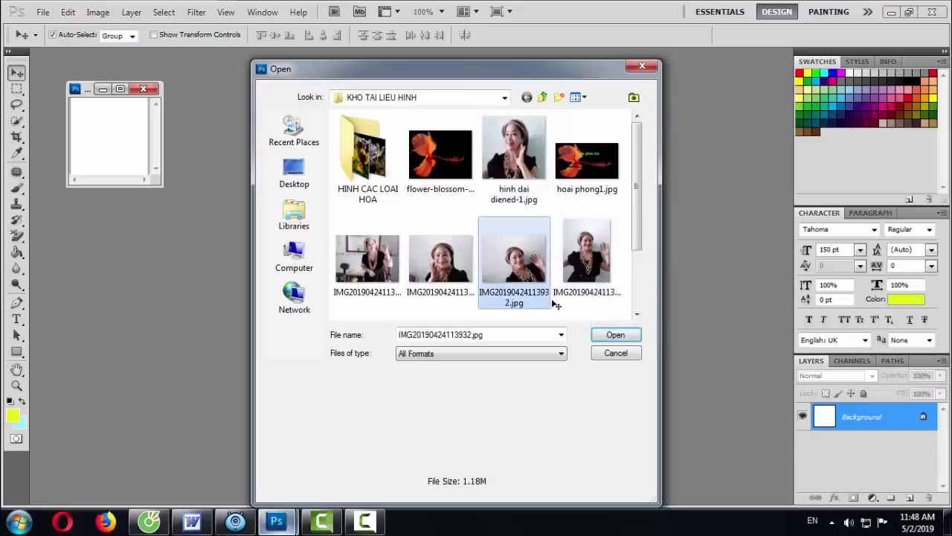
left_click(606, 335)
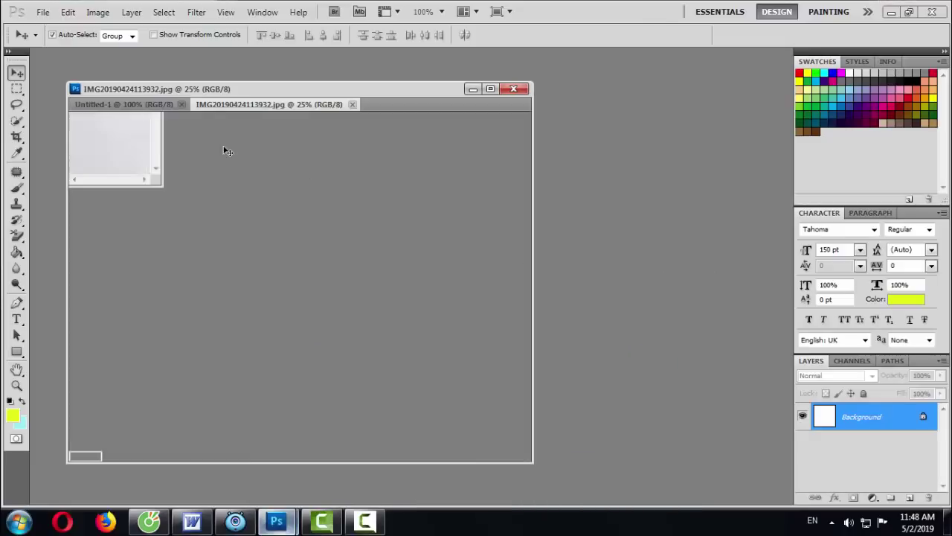
left_click_drag(260, 109, 404, 107)
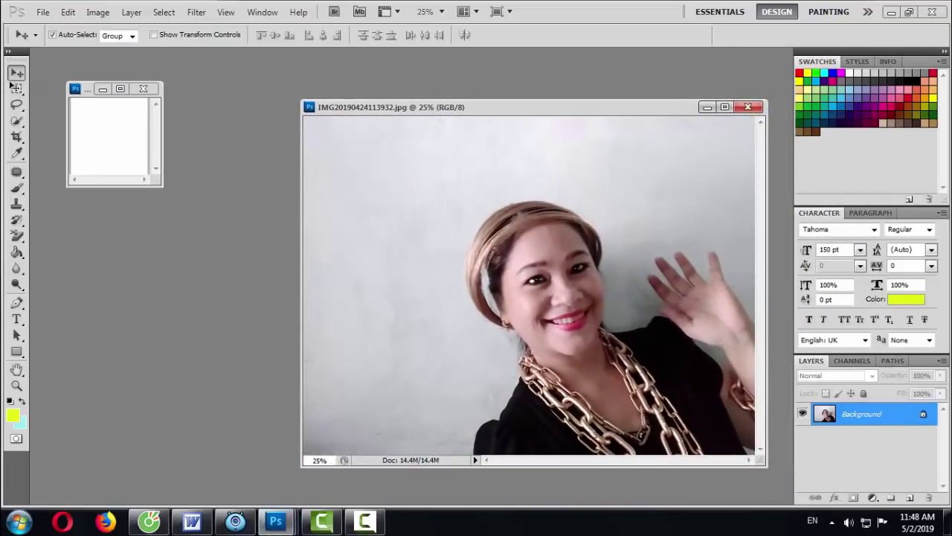
Crop the portrait photo closely around the woman and her raised hand, removing the empty wall above and beside her
left_click(16, 138)
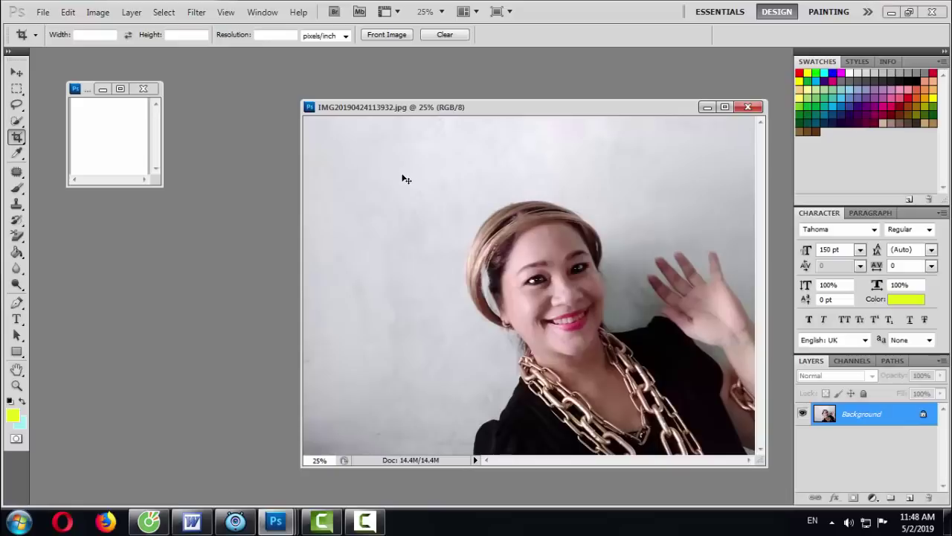
left_click_drag(403, 176, 754, 455)
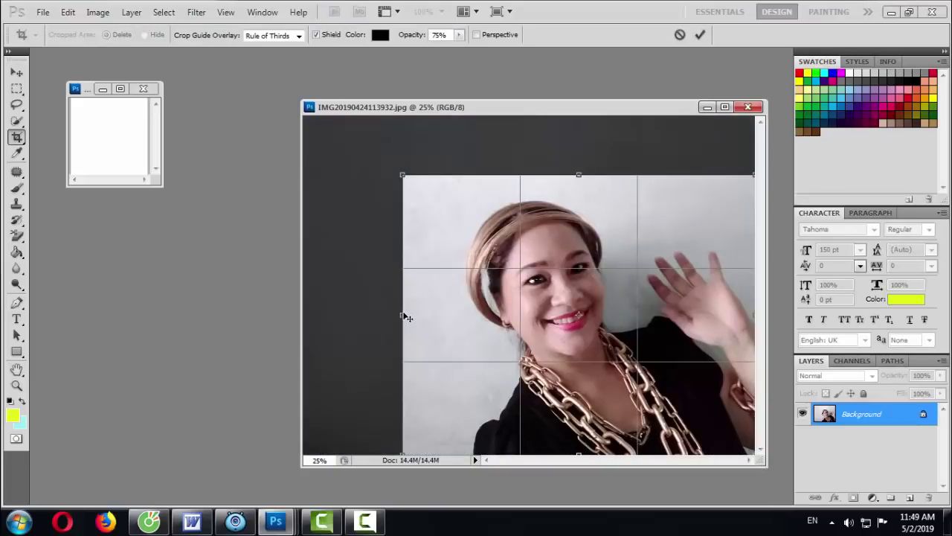
left_click_drag(406, 317, 437, 322)
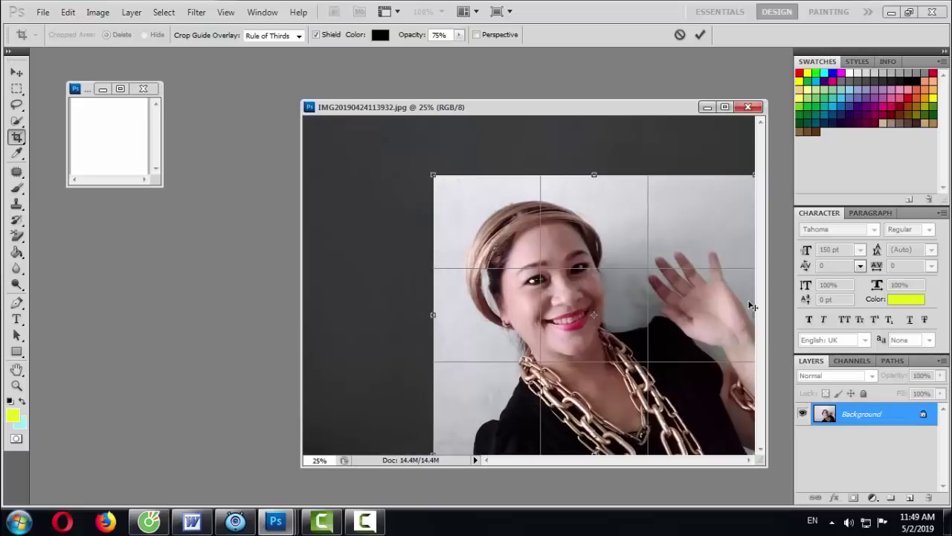
left_click_drag(755, 175, 741, 184)
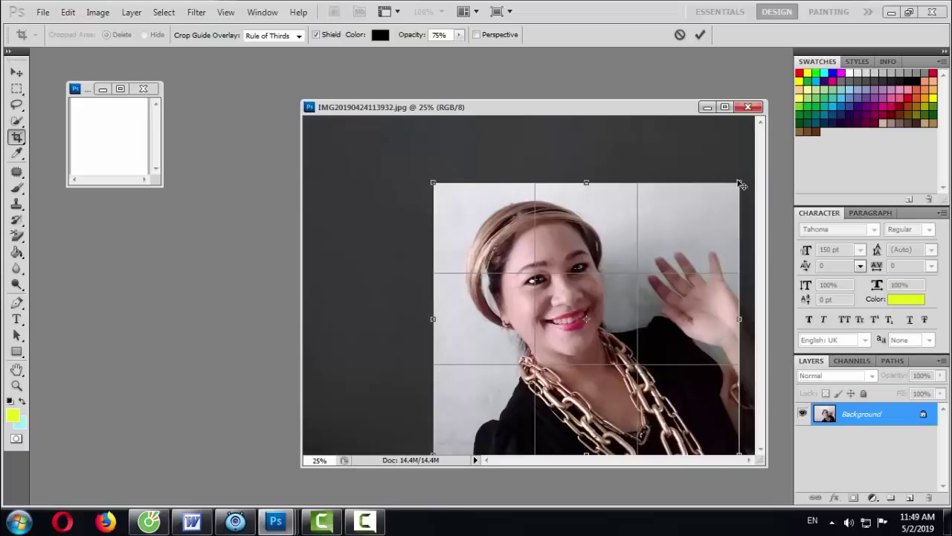
key("Return")
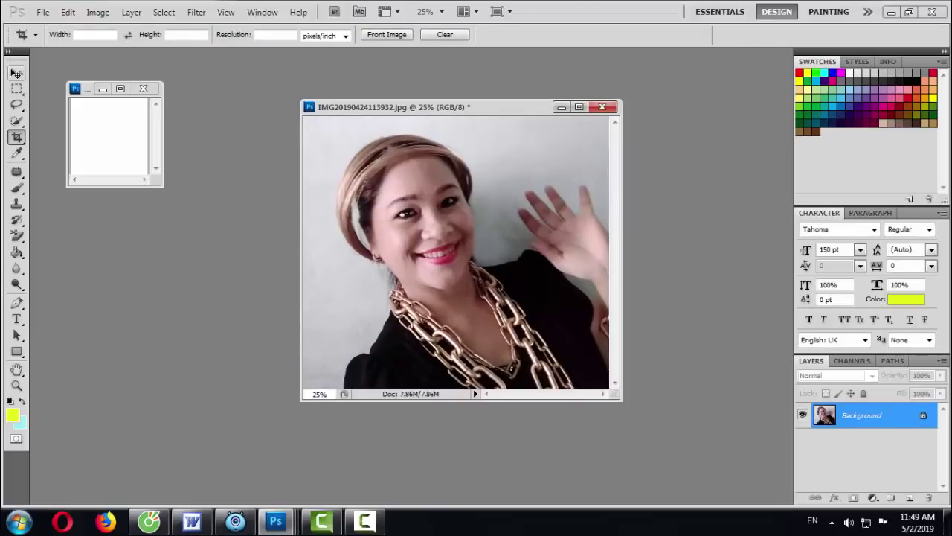
Copy the cropped portrait into the blank 110 x 110 pixel document, and close the photo without saving its changes
left_click(17, 74)
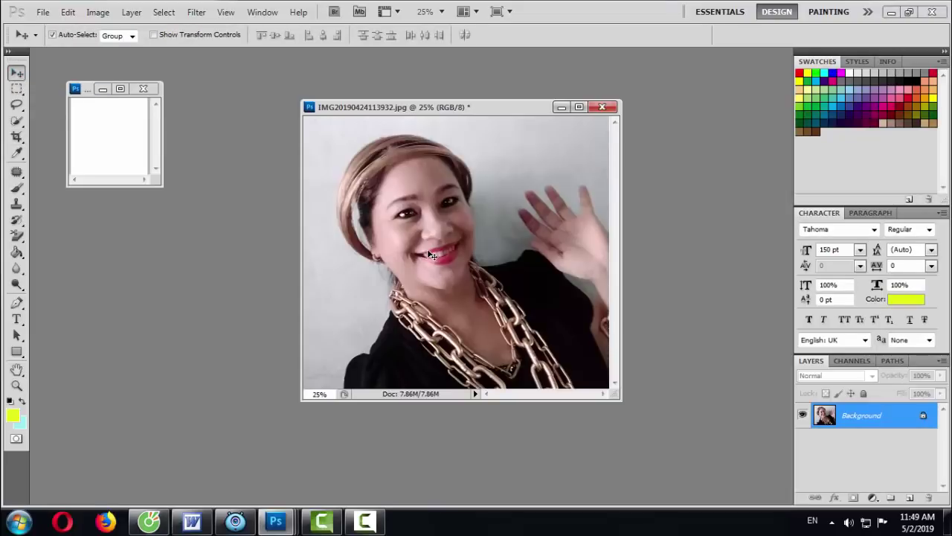
left_click_drag(429, 255, 130, 148)
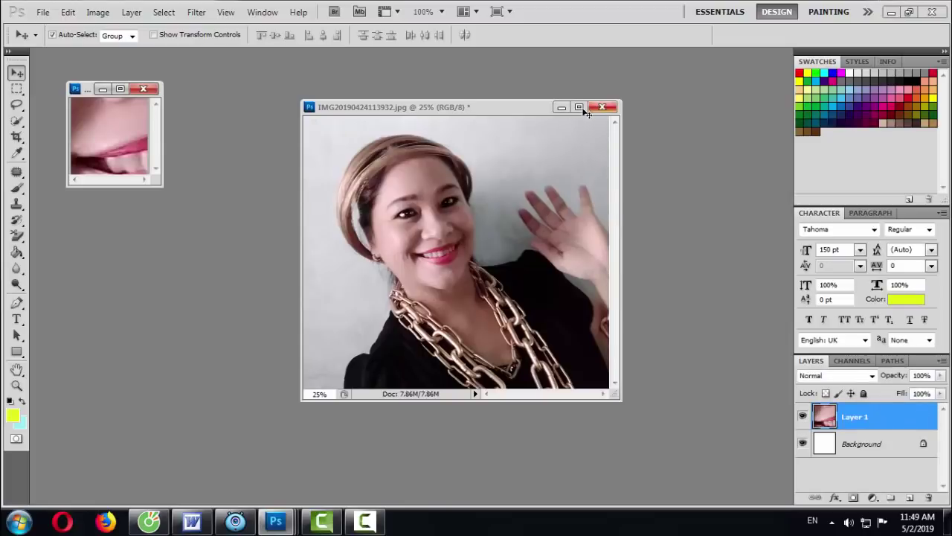
left_click(604, 107)
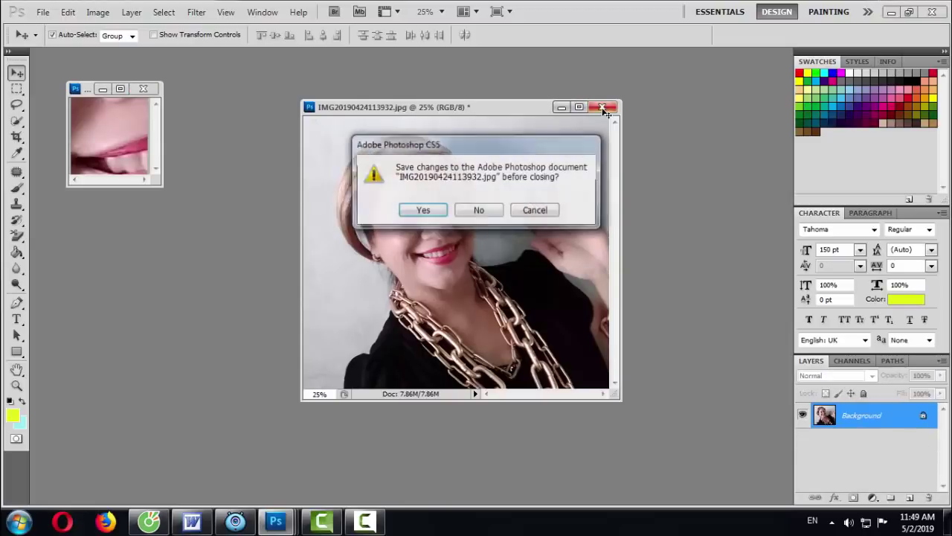
left_click(478, 210)
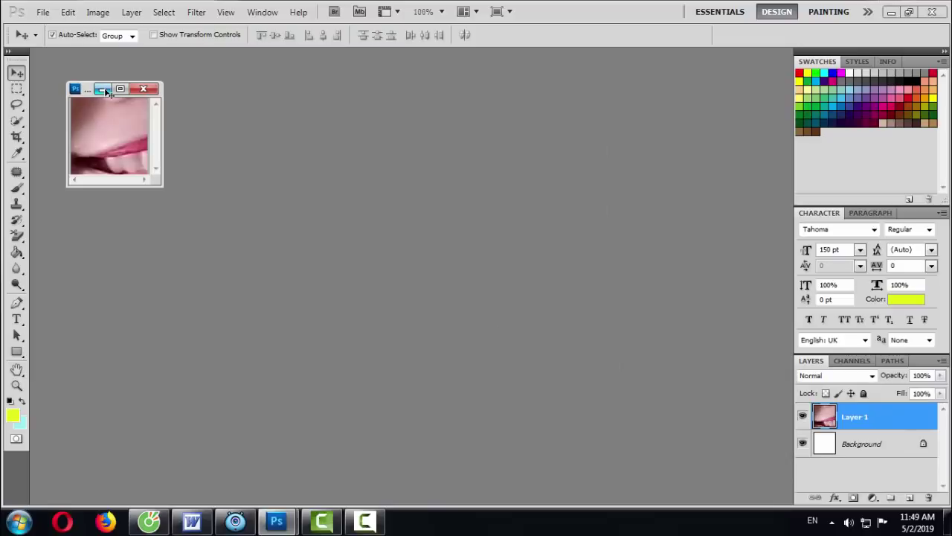
Maximize the small document and scale the portrait layer down with Free Transform until it exactly fills the canvas
left_click(119, 89)
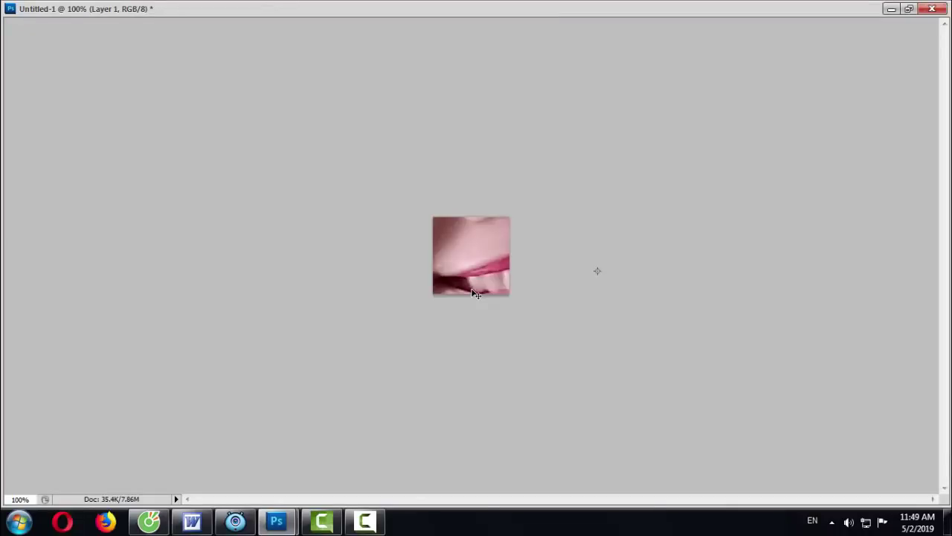
left_click_drag(476, 293, 509, 288)
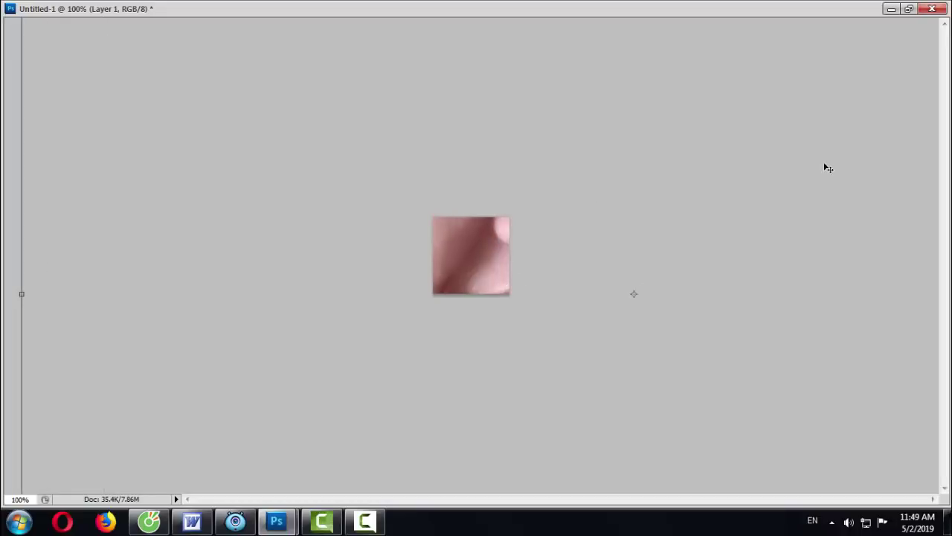
left_click_drag(840, 138, 618, 299)
left_click_drag(595, 258, 543, 198)
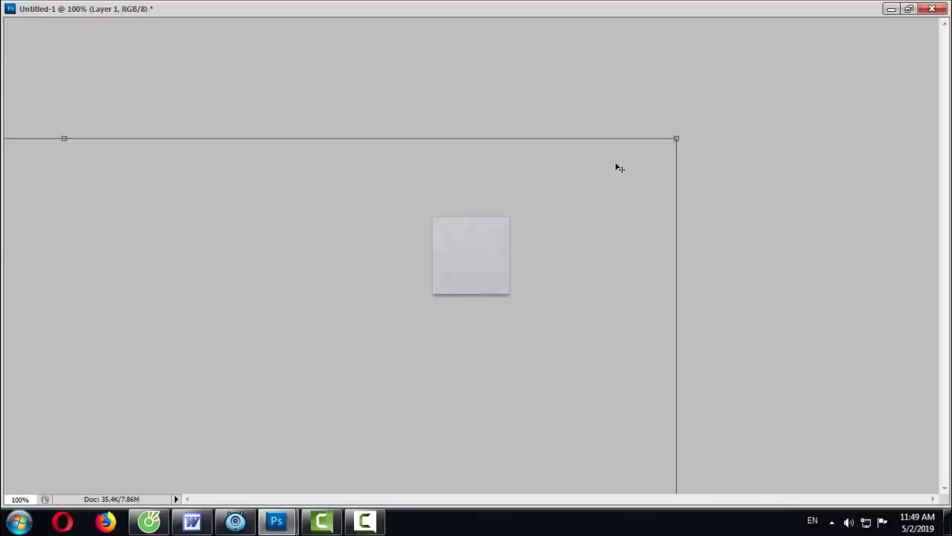
left_click_drag(617, 166, 483, 218)
left_click_drag(331, 266, 754, 143)
left_click_drag(908, 97, 696, 225)
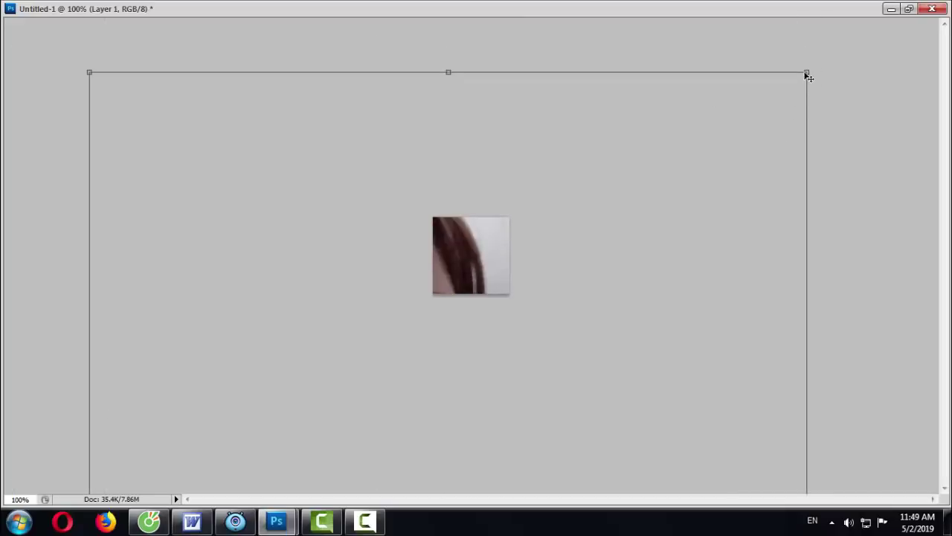
left_click_drag(808, 77, 587, 217)
left_click_drag(569, 315, 759, 160)
key("Escape")
key("ctrl+t")
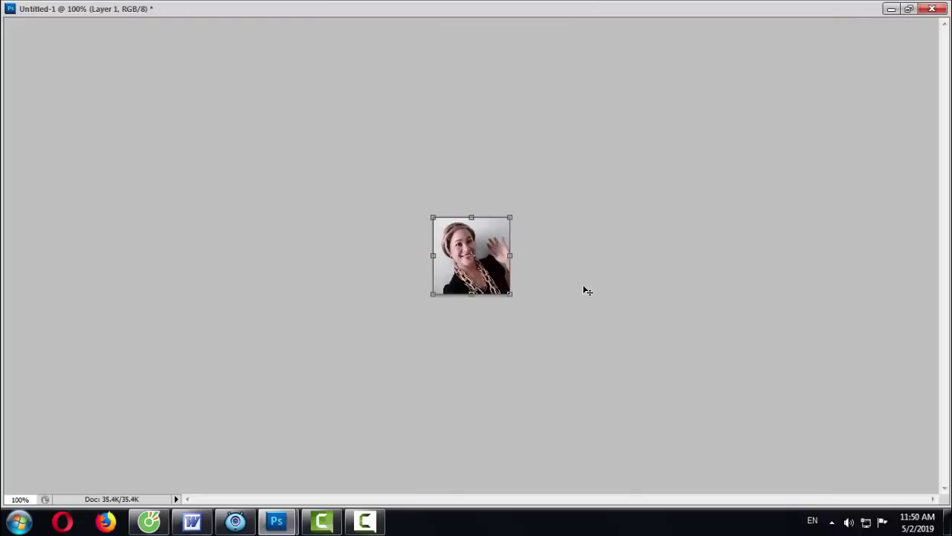
key("Return")
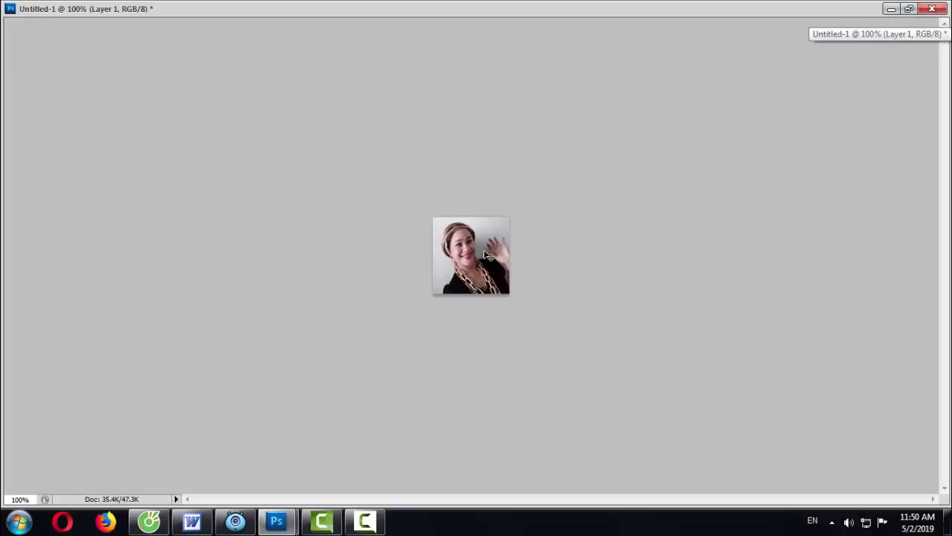
Restore the small portrait document to a floating window and save it to the Desktop as a JPEG named "hinh nho dep" at quality 10
left_click(909, 8)
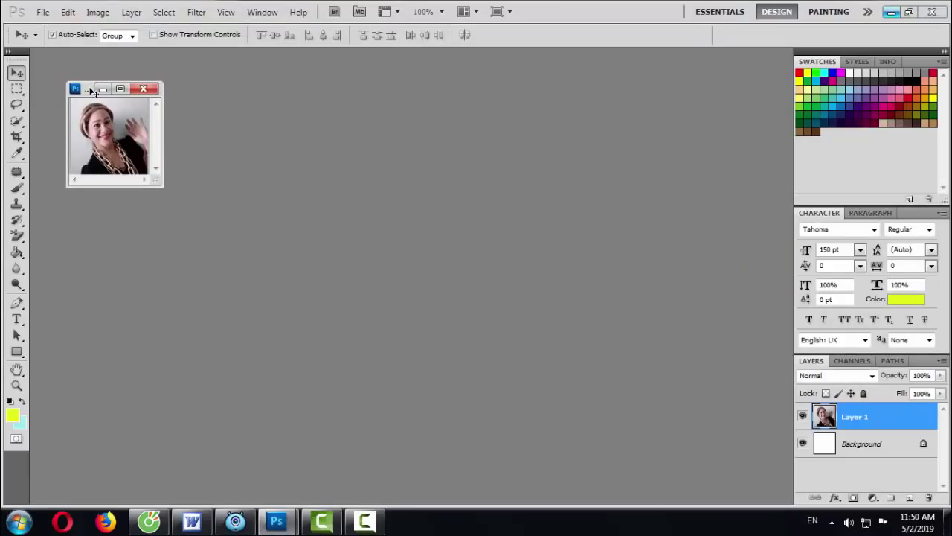
left_click_drag(93, 88, 398, 205)
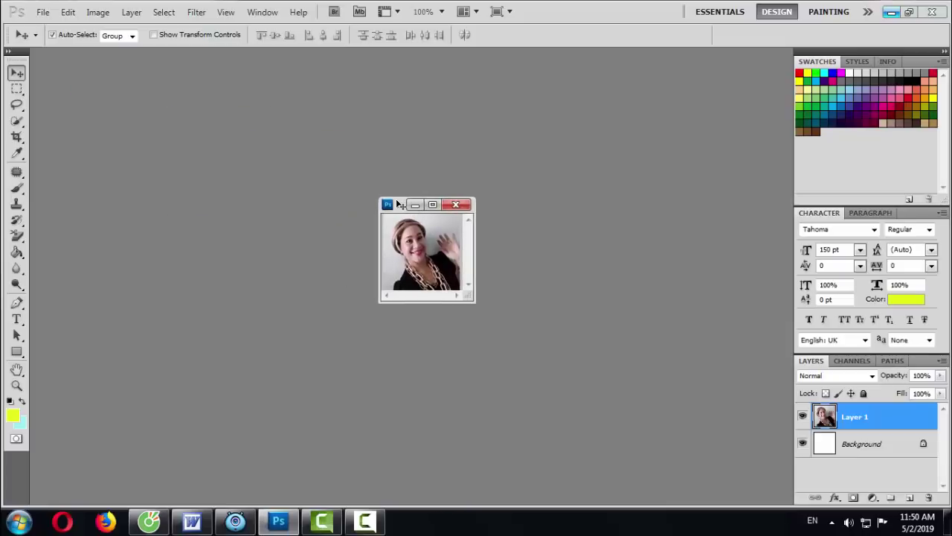
left_click(37, 12)
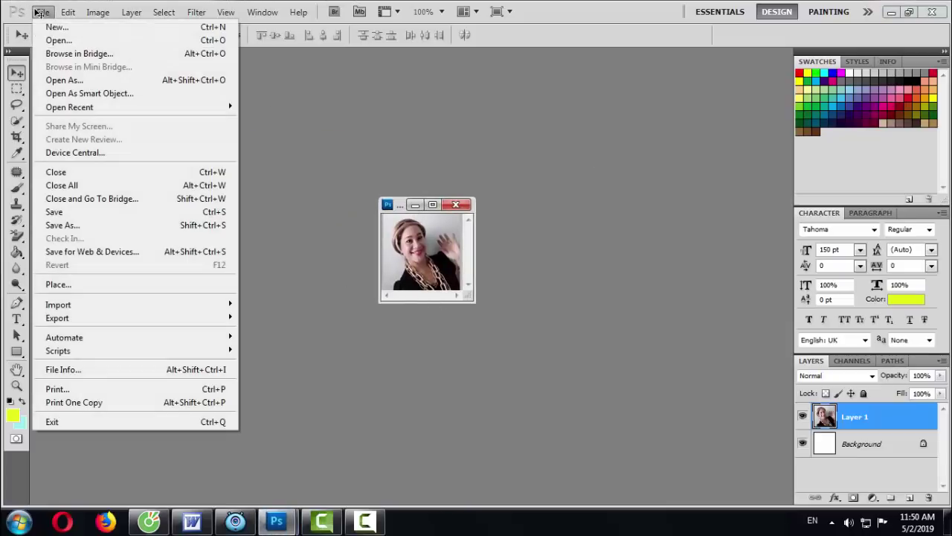
left_click(64, 214)
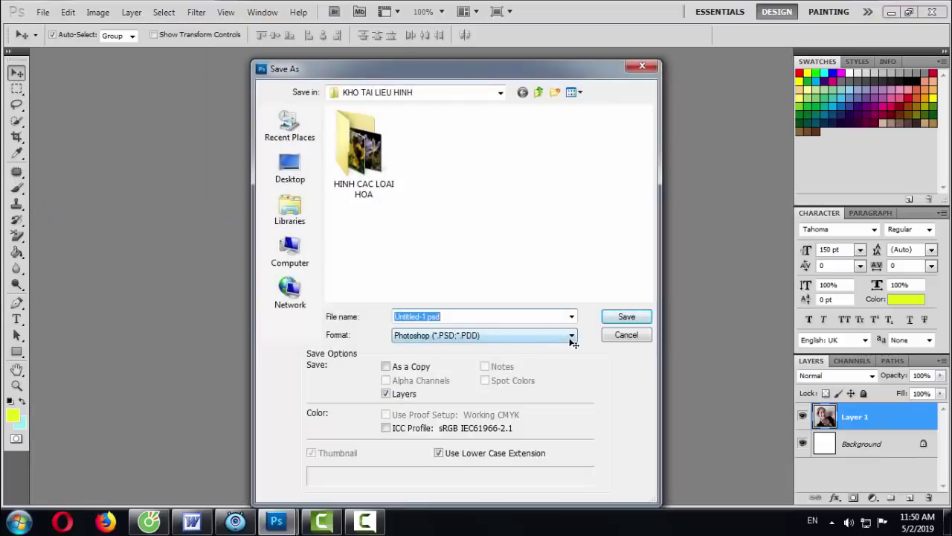
left_click(570, 336)
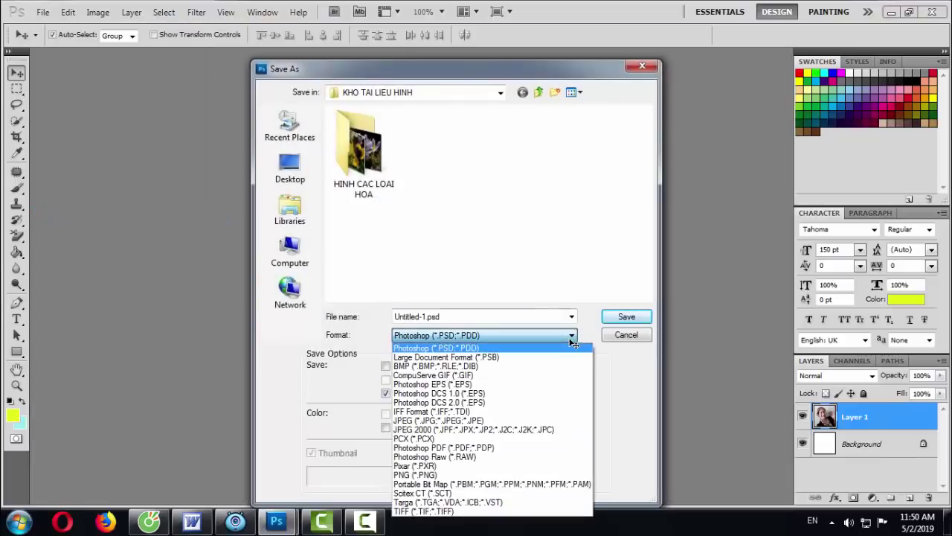
left_click(459, 421)
double_click(422, 318)
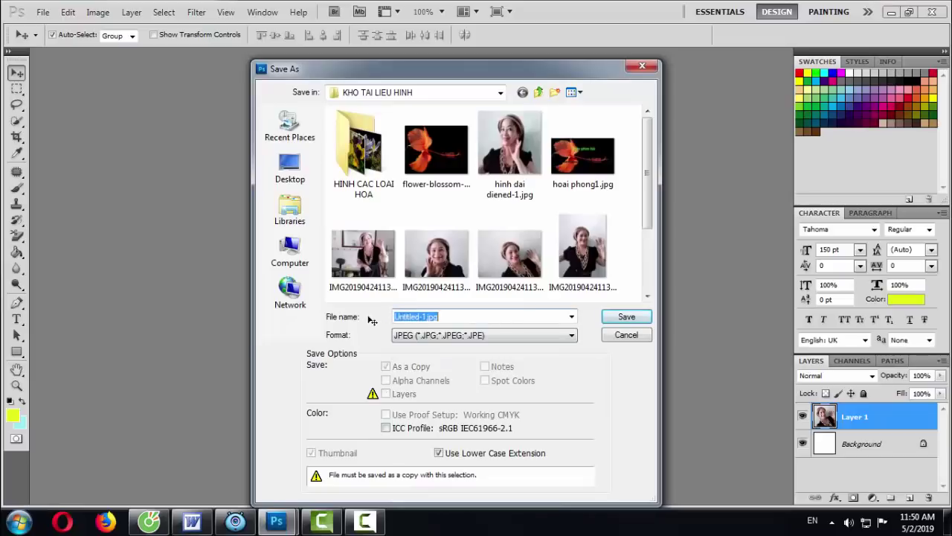
type("hi")
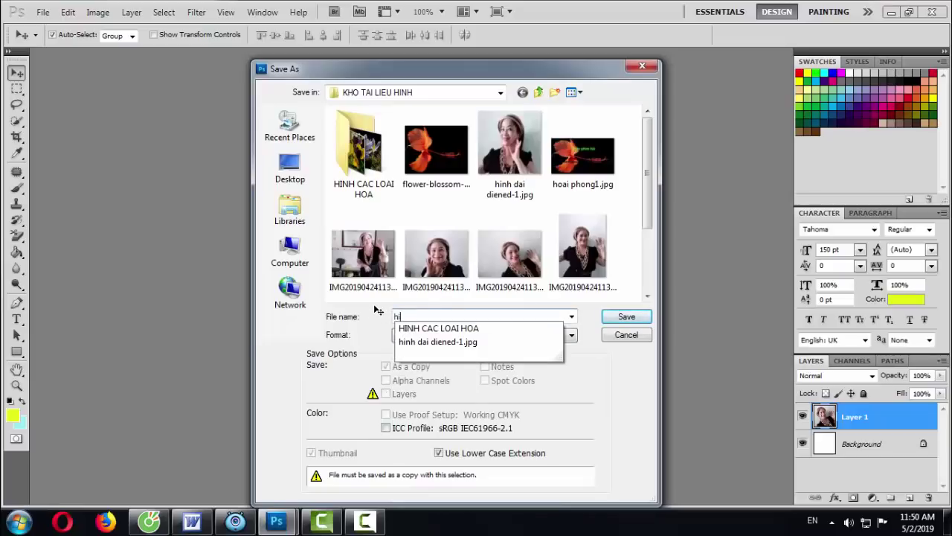
type("nh nho dep")
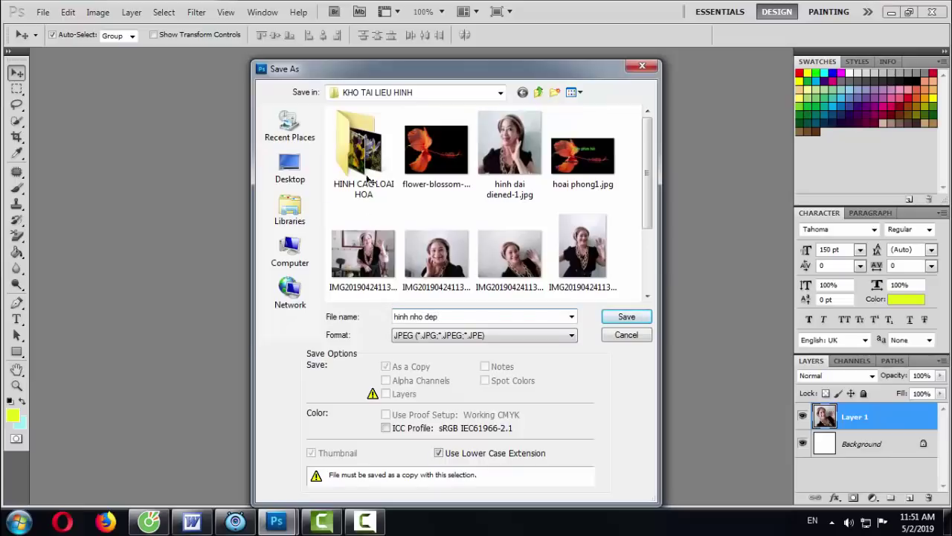
left_click(279, 179)
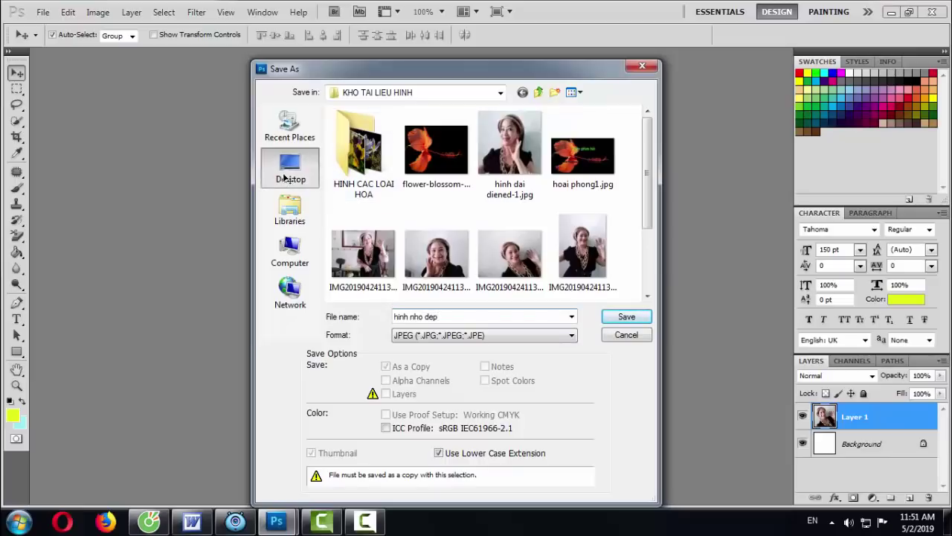
left_click(627, 316)
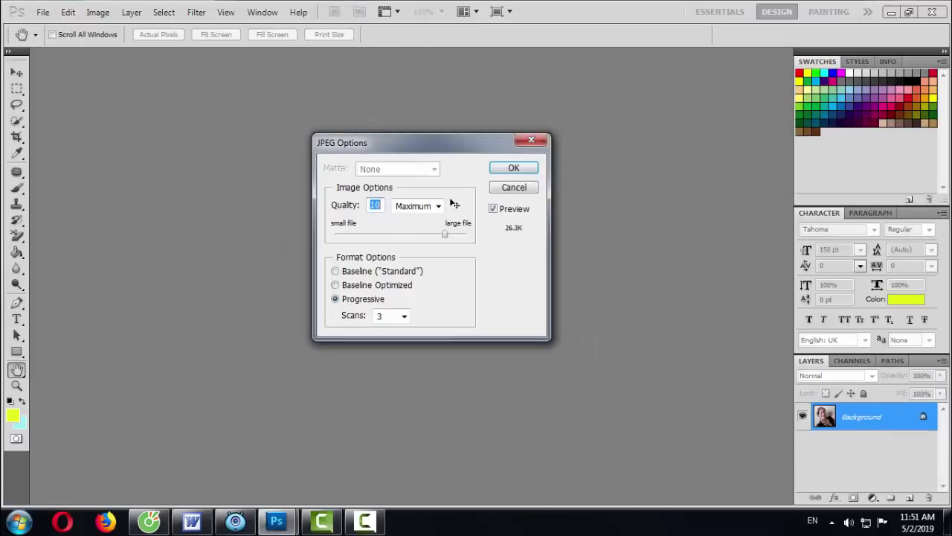
left_click(514, 169)
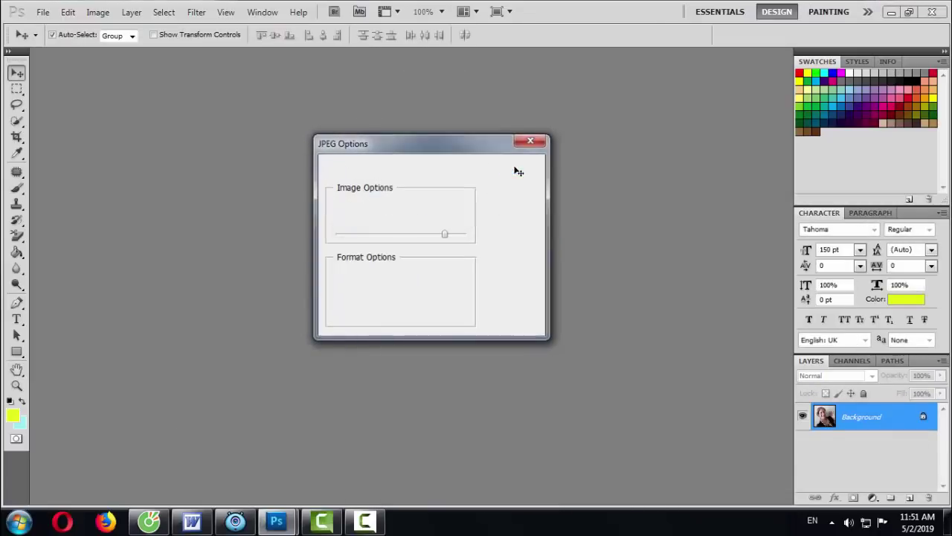
Switch to the Cốc Cốc browser, dismiss YouTube's channel art dialog, and open the channel icon for editing
left_click(322, 520)
left_click(148, 521)
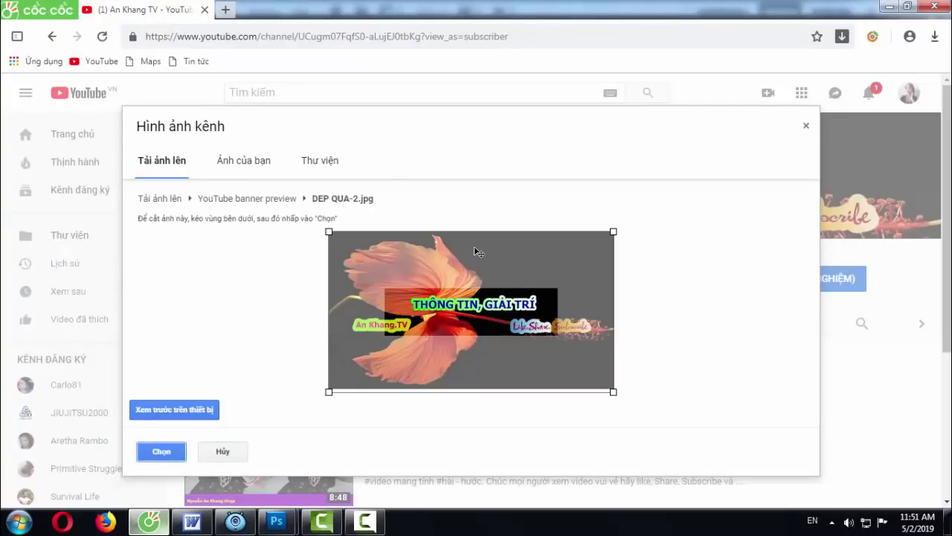
left_click(807, 126)
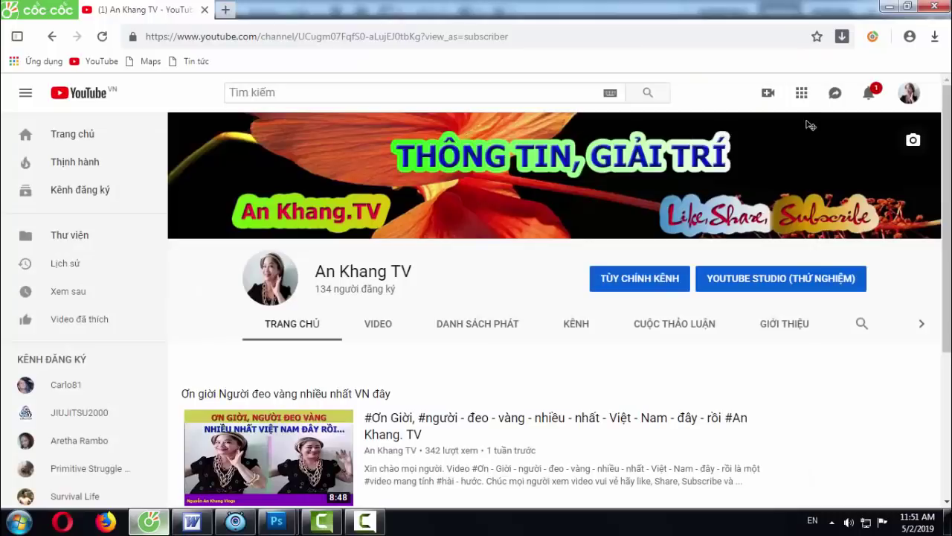
left_click(272, 281)
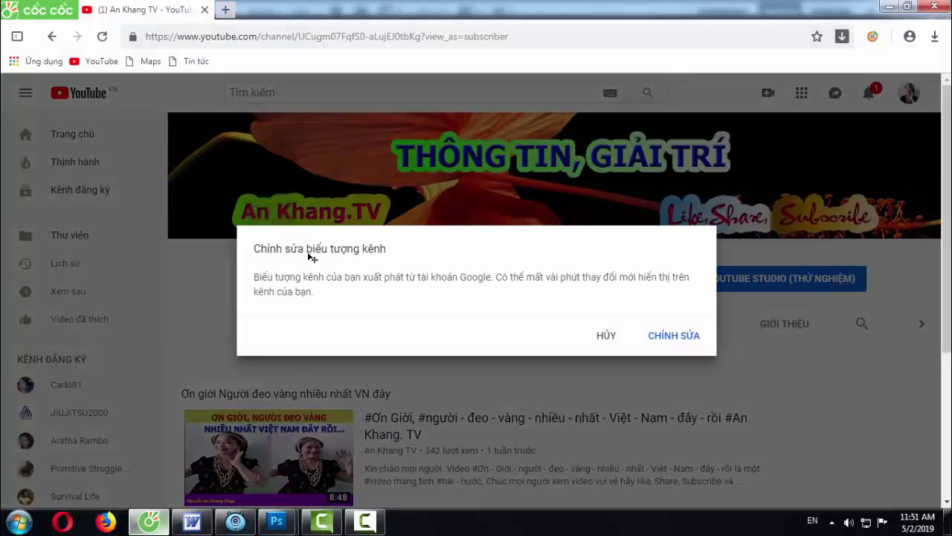
left_click(674, 335)
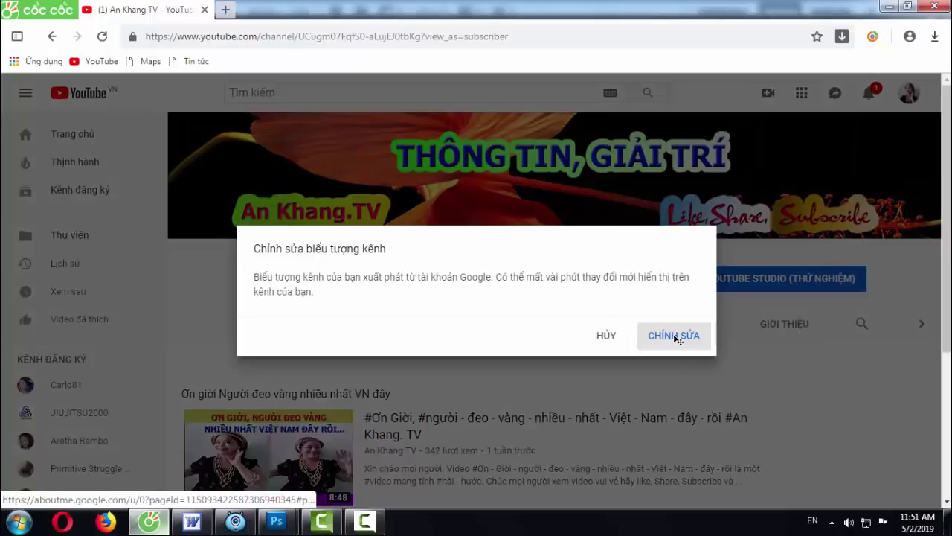